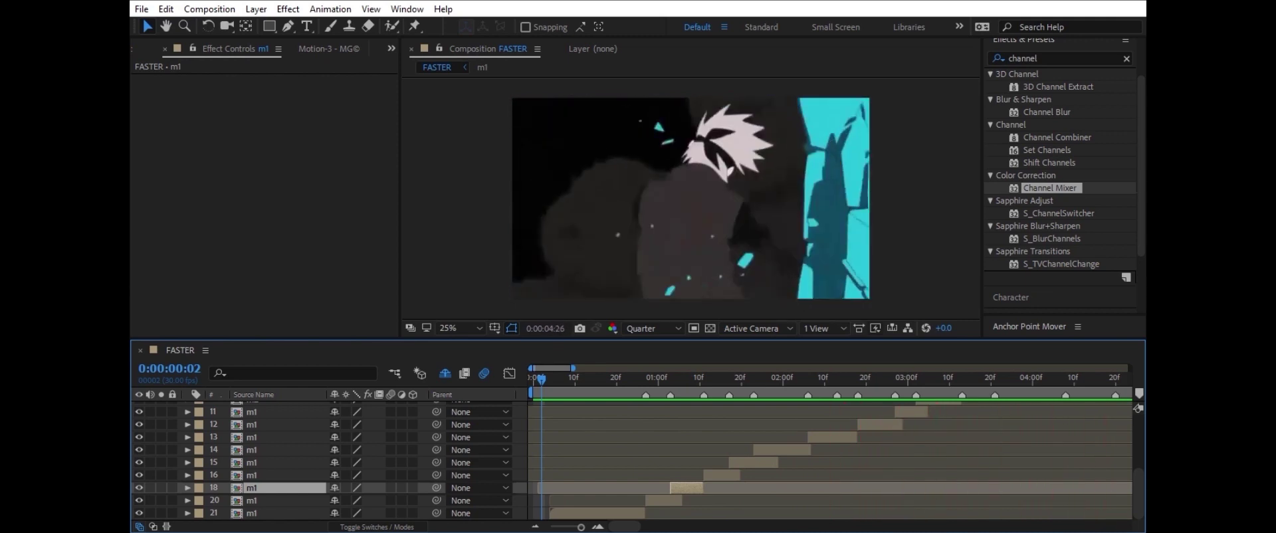
Step: Preview the FASTER comp to the 0:00:00:27 cut and add a new adjustment layer there
{"action": "scroll", "coordinate": [664, 465], "scroll_direction": "up", "scroll_amount": 4}
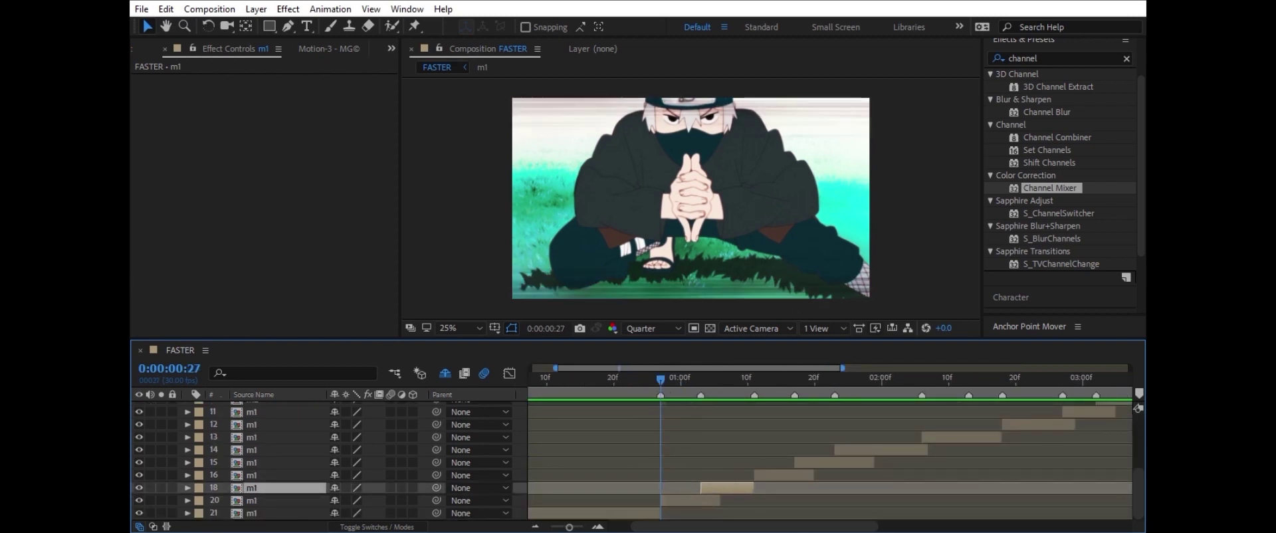
{"action": "key", "text": "ctrl+alt+y"}
Step: Rename the new adjustment layer to X
{"action": "key", "text": "Return"}
{"action": "type", "text": "X"}
{"action": "key", "text": "Return"}
{"action": "key", "text": "semicolon"}
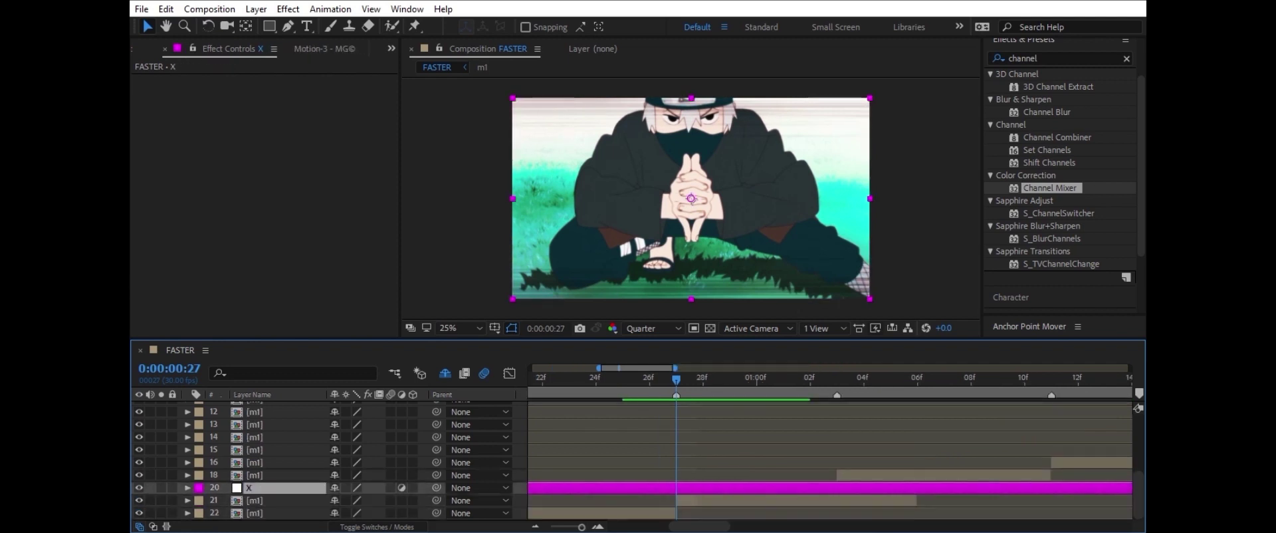
Step: Trim layer X to span 0:00:00:25–0:00:00:29 around the cut
{"action": "key", "text": "ctrl+3"}
{"action": "key", "text": "Page_Up"}
{"action": "key", "text": "Page_Up"}
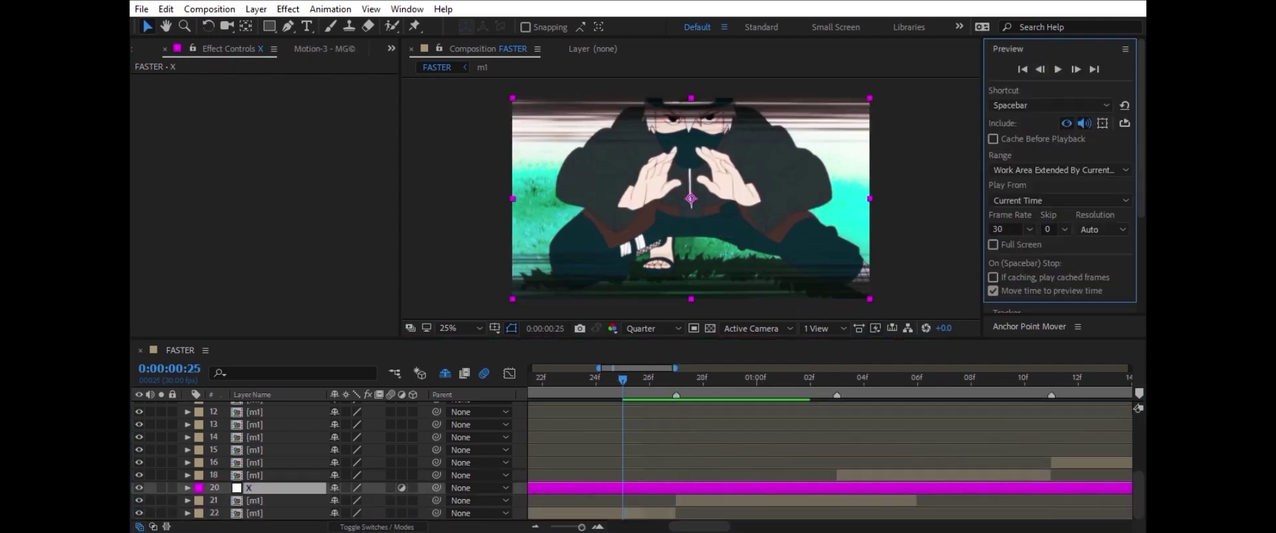
{"action": "key", "text": "alt+bracketleft"}
{"action": "key", "text": "ctrl+3"}
{"action": "key", "text": "Page_Down"}
{"action": "key", "text": "Page_Down"}
{"action": "key", "text": "Page_Down"}
{"action": "key", "text": "Page_Down"}
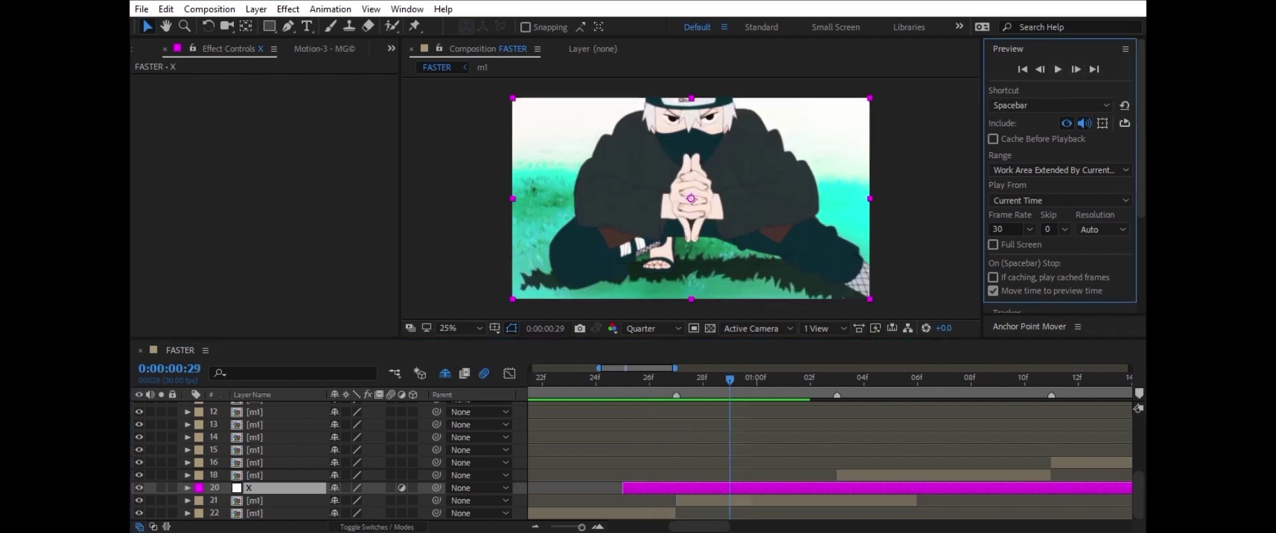
{"action": "key", "text": "alt+bracketright"}
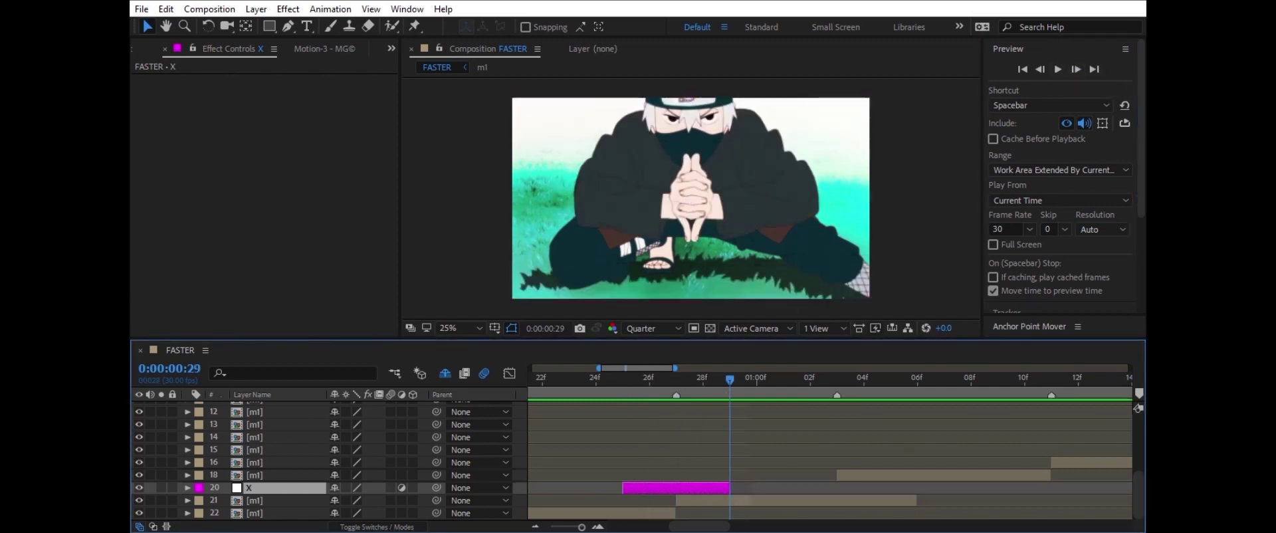
{"action": "key", "text": "ctrl+3"}
{"action": "key", "text": "Page_Up"}
{"action": "key", "text": "Page_Up"}
Step: Search Effects & Presets for S_SHAKE
{"action": "key", "text": "ctrl+5"}
{"action": "key", "text": "ctrl+f"}
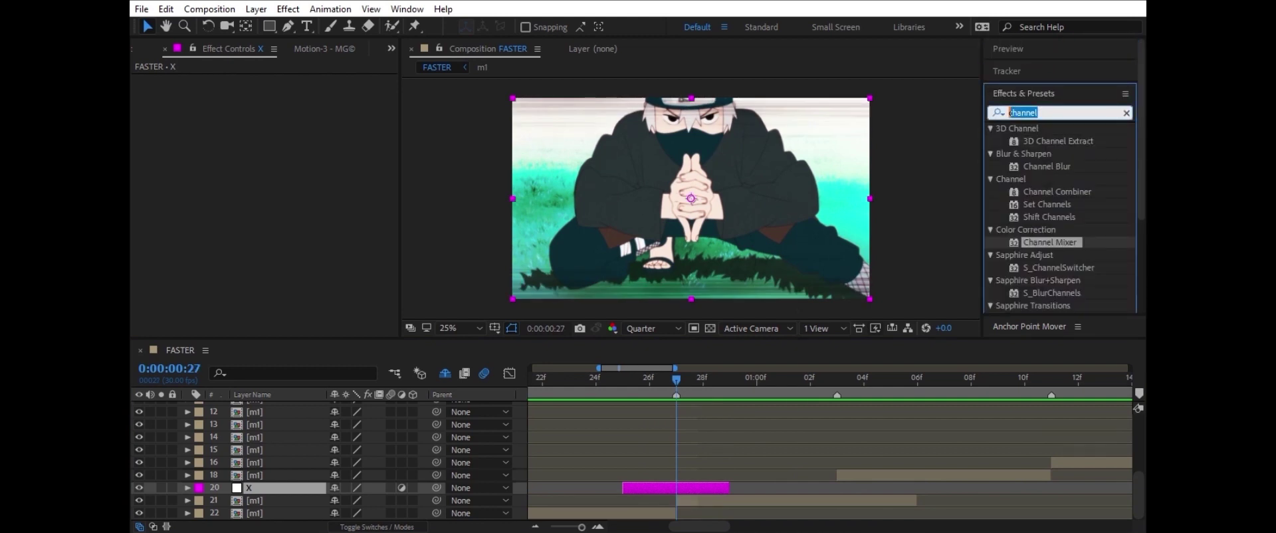
{"action": "type", "text": "S_SHAKE"}
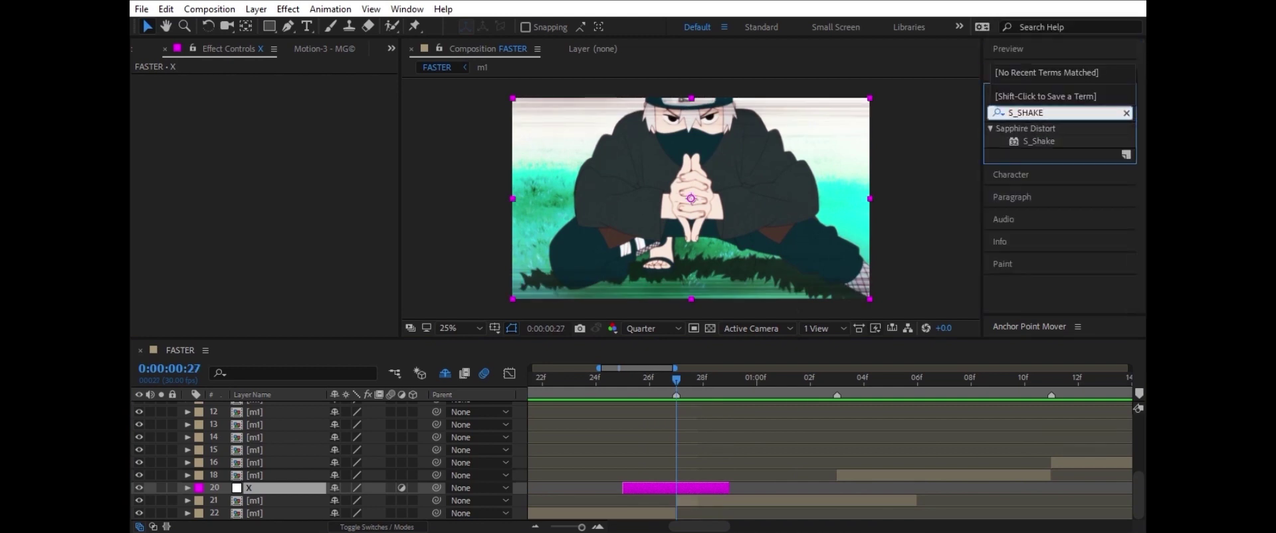
Step: Apply S_Shake to layer X with Amplitude 12 and Frequency 12
{"action": "left_click", "coordinate": [1041, 140]}
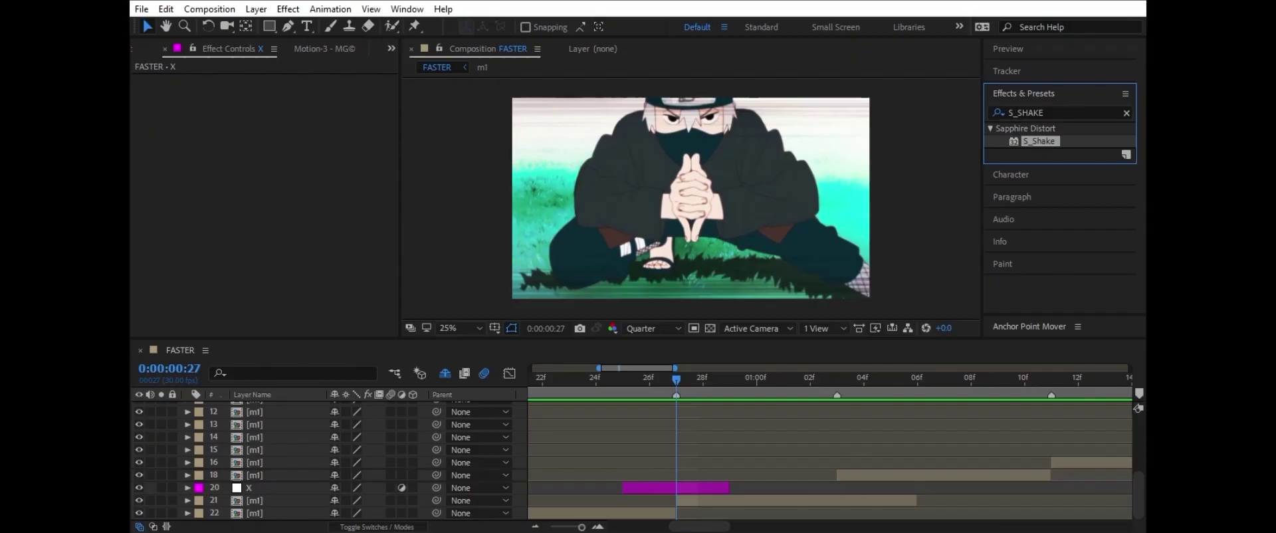
{"action": "left_click_drag", "start_coordinate": [1041, 141], "coordinate": [252, 488]}
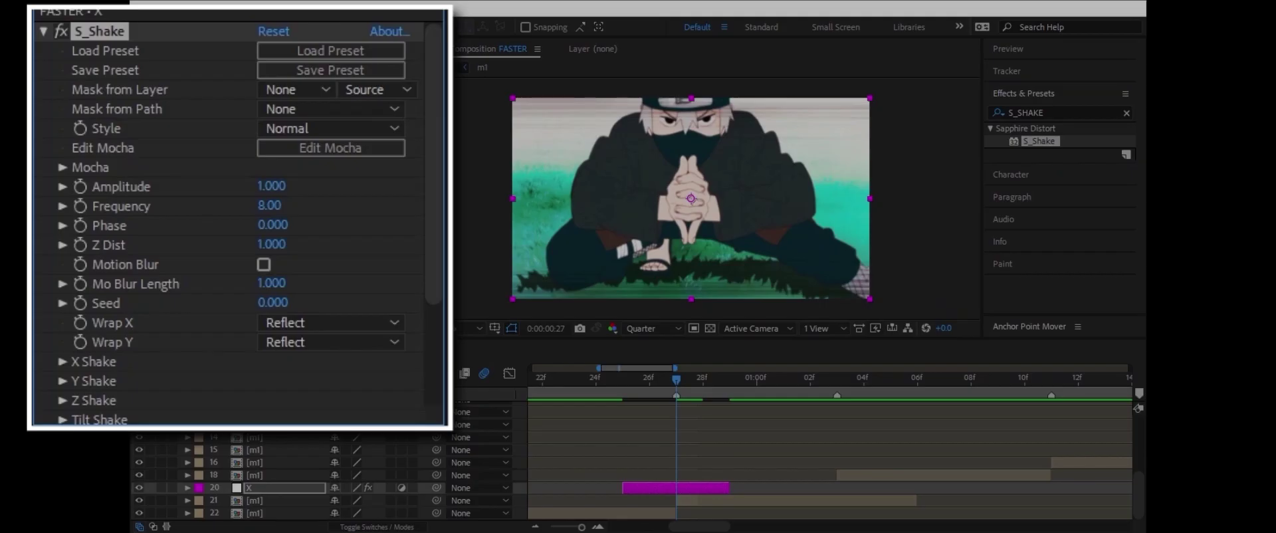
{"action": "left_click", "coordinate": [287, 182]}
{"action": "type", "text": "12"}
{"action": "key", "text": "Tab"}
{"action": "type", "text": "12"}
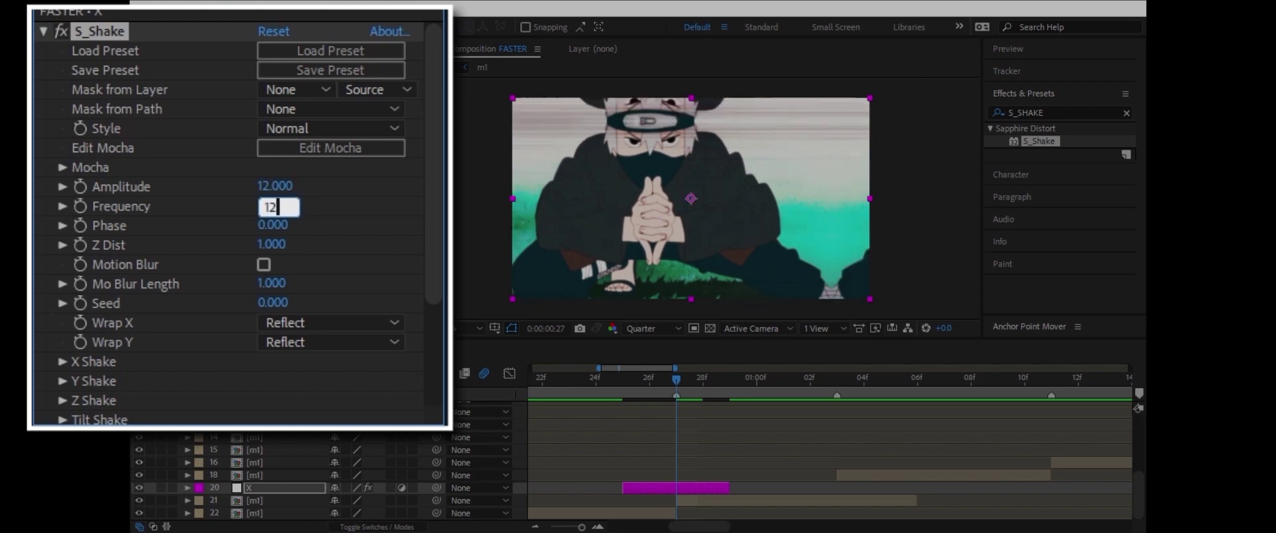
{"action": "key", "text": "Return"}
Step: Set S_Shake's Y Rand Amp to 0
{"action": "left_click", "coordinate": [63, 361]}
{"action": "scroll", "coordinate": [239, 266], "scroll_direction": "down", "scroll_amount": 1}
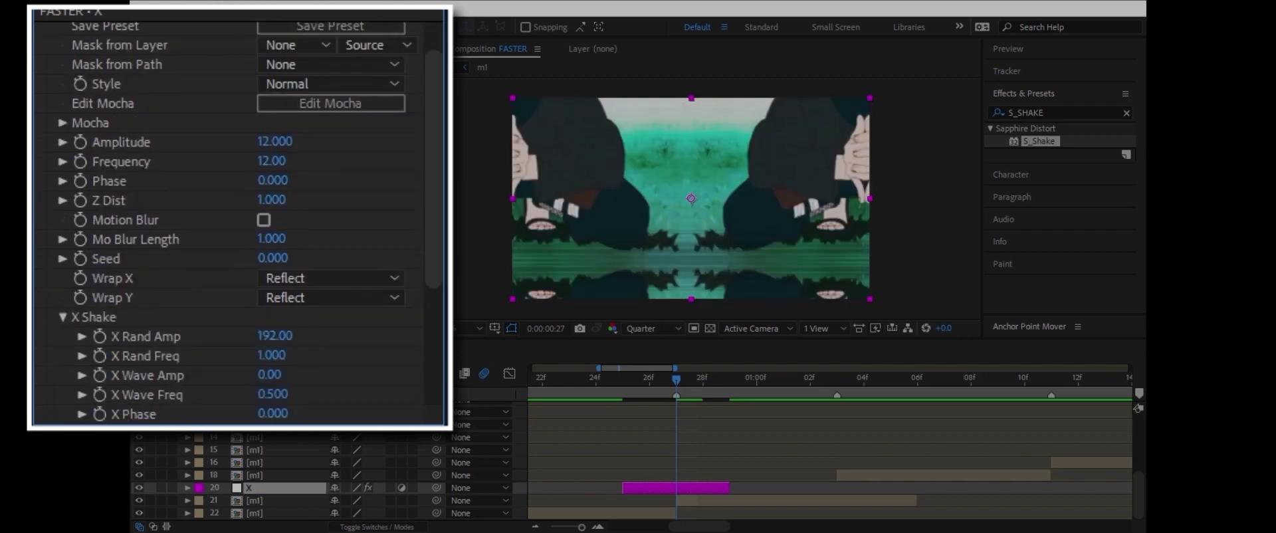
{"action": "scroll", "coordinate": [240, 219], "scroll_direction": "down", "scroll_amount": 4}
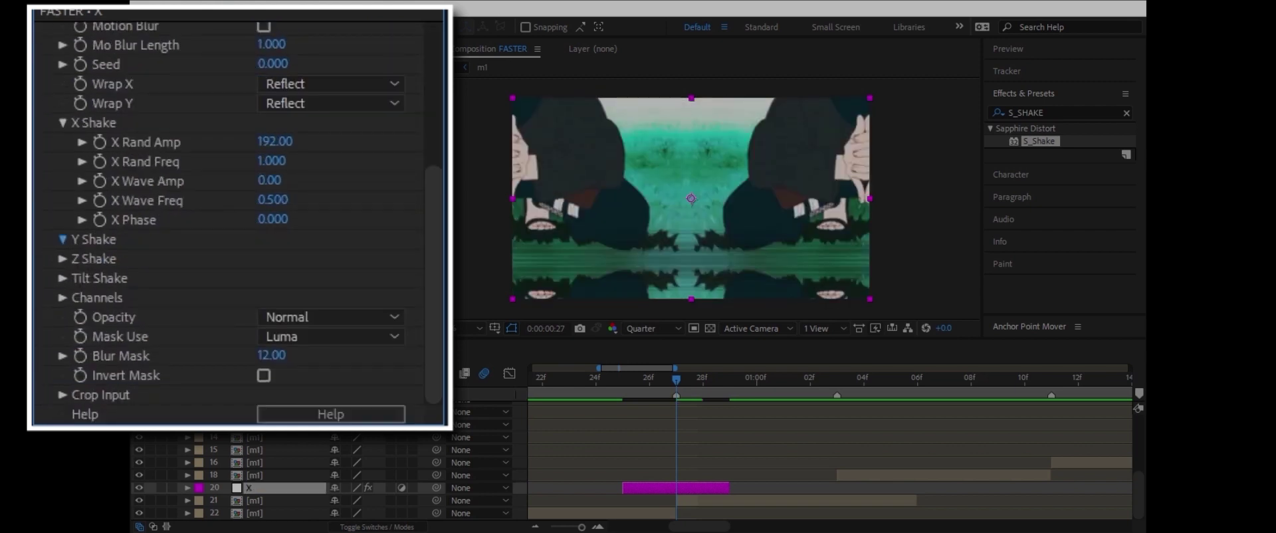
{"action": "left_click", "coordinate": [62, 239]}
{"action": "left_click", "coordinate": [269, 258]}
{"action": "type", "text": "0"}
{"action": "key", "text": "Return"}
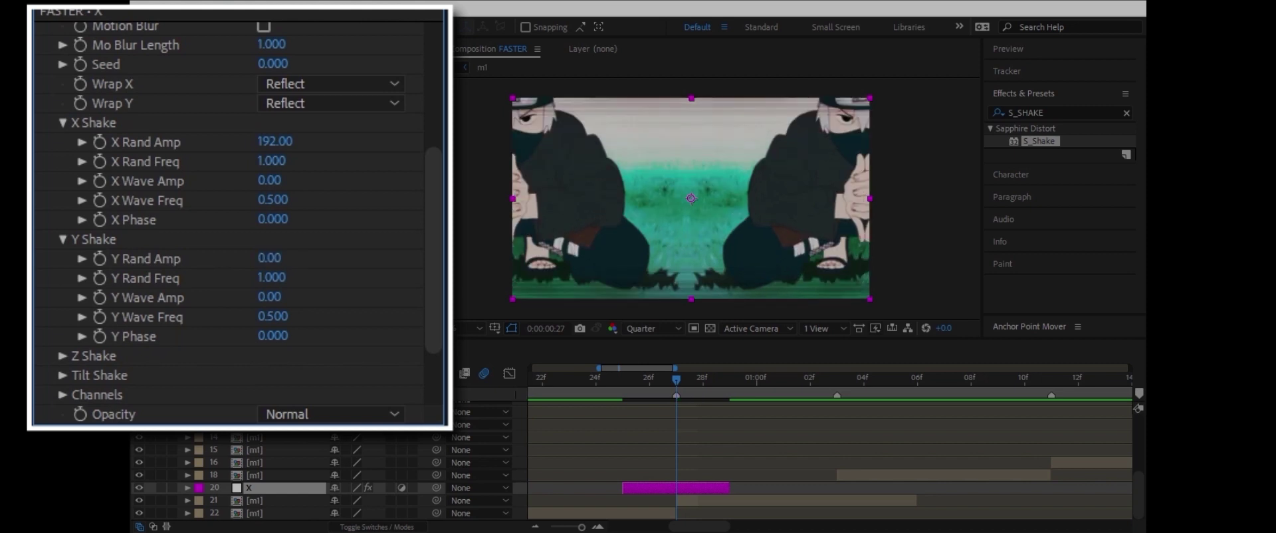
{"action": "left_click", "coordinate": [63, 239]}
Step: Try X Rand Freq values of 0.76 and then 0.68
{"action": "scroll", "coordinate": [240, 219], "scroll_direction": "up", "scroll_amount": 1}
{"action": "left_click", "coordinate": [272, 211]}
{"action": "type", "text": "0.76"}
{"action": "key", "text": "Return"}
{"action": "left_click", "coordinate": [272, 211]}
{"action": "type", "text": "0.68"}
{"action": "key", "text": "Return"}
Step: Set X Rand Amp to 200
{"action": "left_click", "coordinate": [274, 193]}
{"action": "type", "text": "199"}
{"action": "key", "text": "Return"}
{"action": "left_click", "coordinate": [274, 193]}
{"action": "type", "text": "200"}
{"action": "key", "text": "Return"}
Step: Settle X Rand Freq at 0.6
{"action": "left_click", "coordinate": [272, 212]}
{"action": "type", "text": "0.8"}
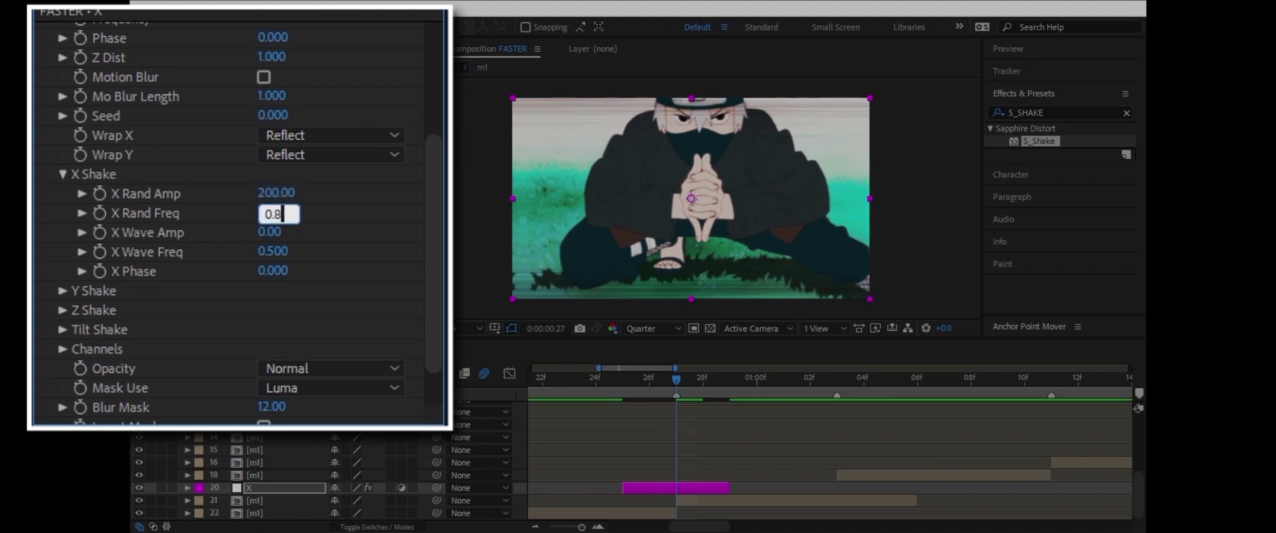
{"action": "key", "text": "BackSpace"}
{"action": "type", "text": "6"}
{"action": "key", "text": "Return"}
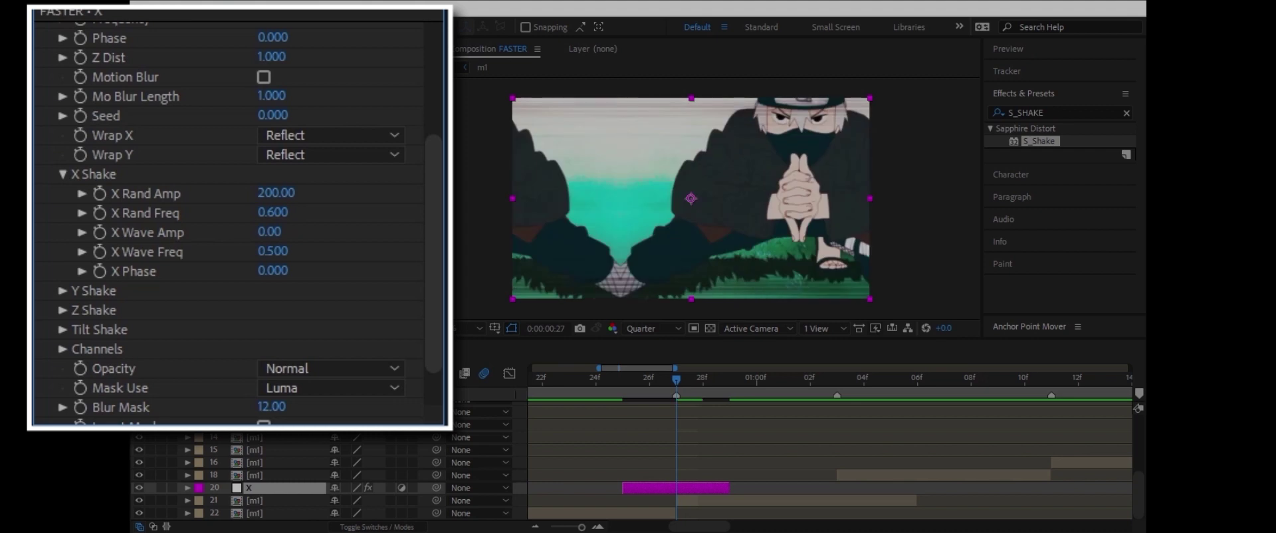
{"action": "scroll", "coordinate": [239, 219], "scroll_direction": "up", "scroll_amount": 5}
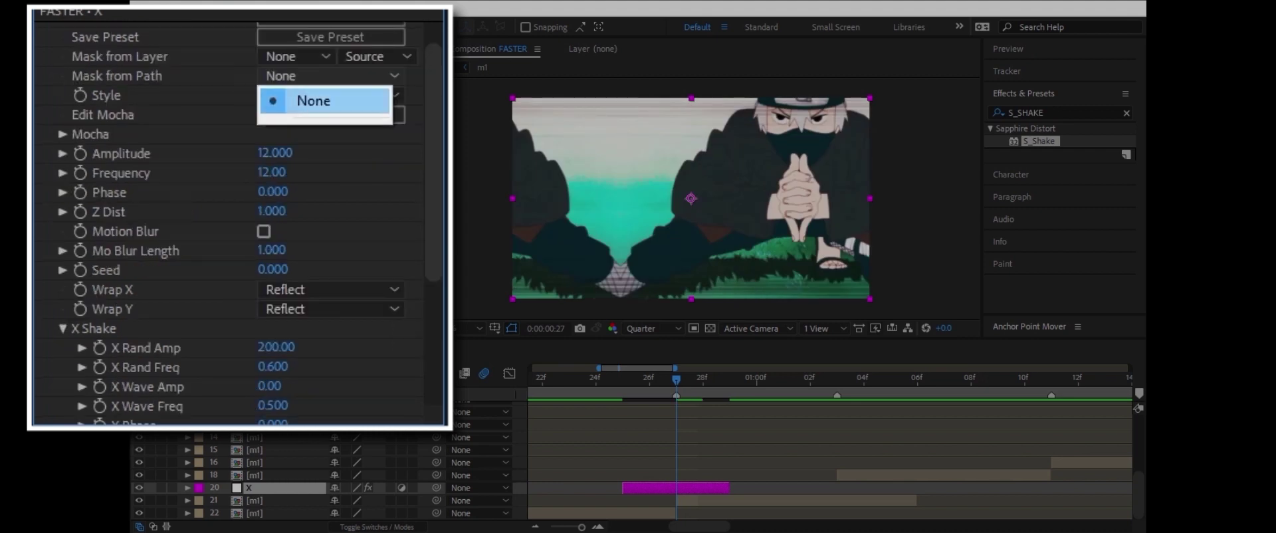
Step: Enable S_Shake motion blur with a Mo Blur Length of 0.6
{"action": "left_click", "coordinate": [263, 231]}
{"action": "left_click", "coordinate": [271, 250]}
{"action": "type", "text": "0.6"}
{"action": "key", "text": "Return"}
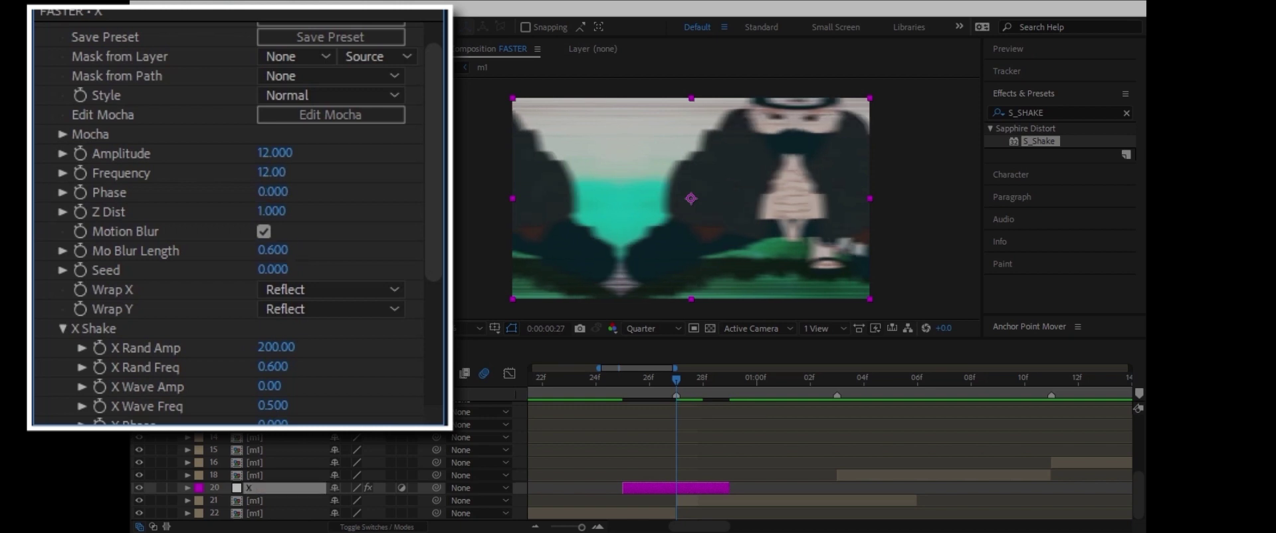
{"action": "scroll", "coordinate": [250, 223], "scroll_direction": "down", "scroll_amount": 2}
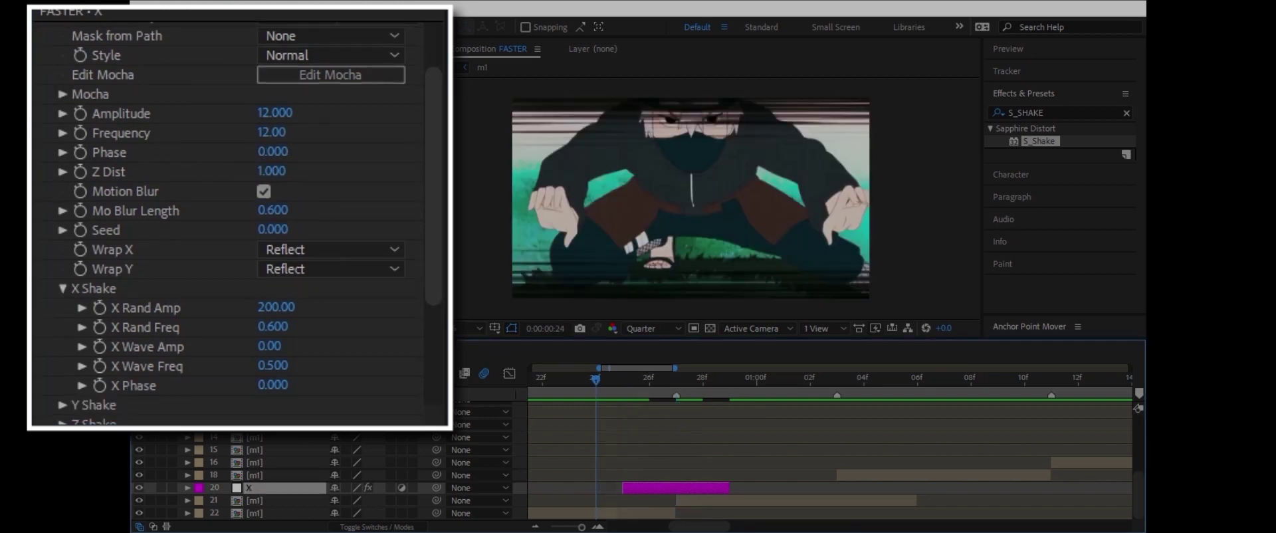
Step: Raise X Rand Amp to 236 and preview the shake at the cut
{"action": "key", "text": "space"}
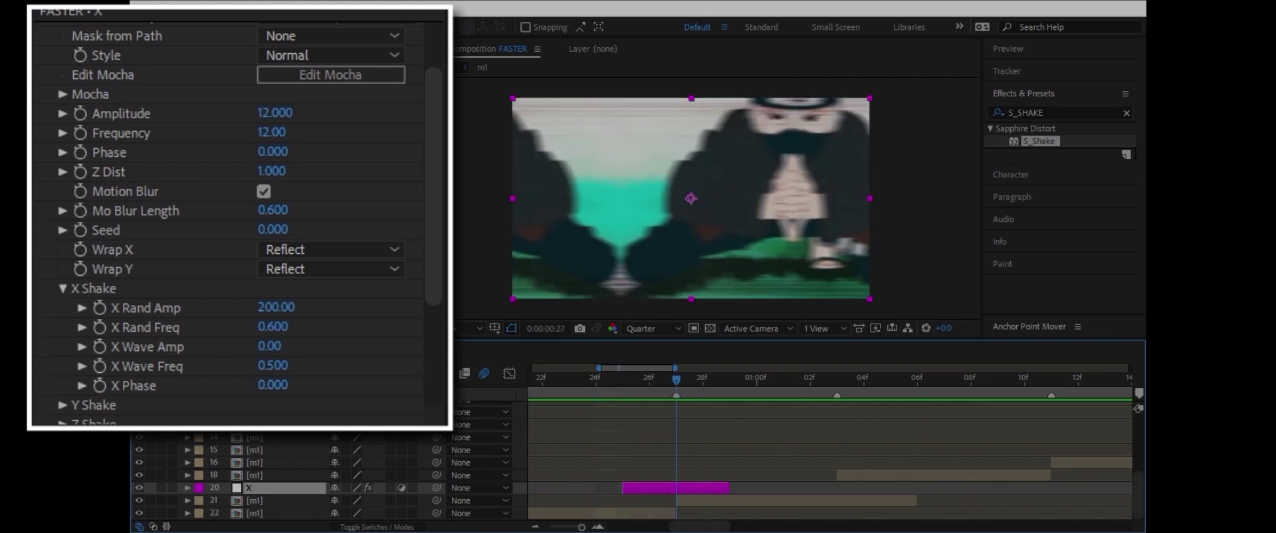
{"action": "key", "text": "minus"}
{"action": "key", "text": "minus"}
{"action": "left_click_drag", "start_coordinate": [275, 307], "coordinate": [300, 307]}
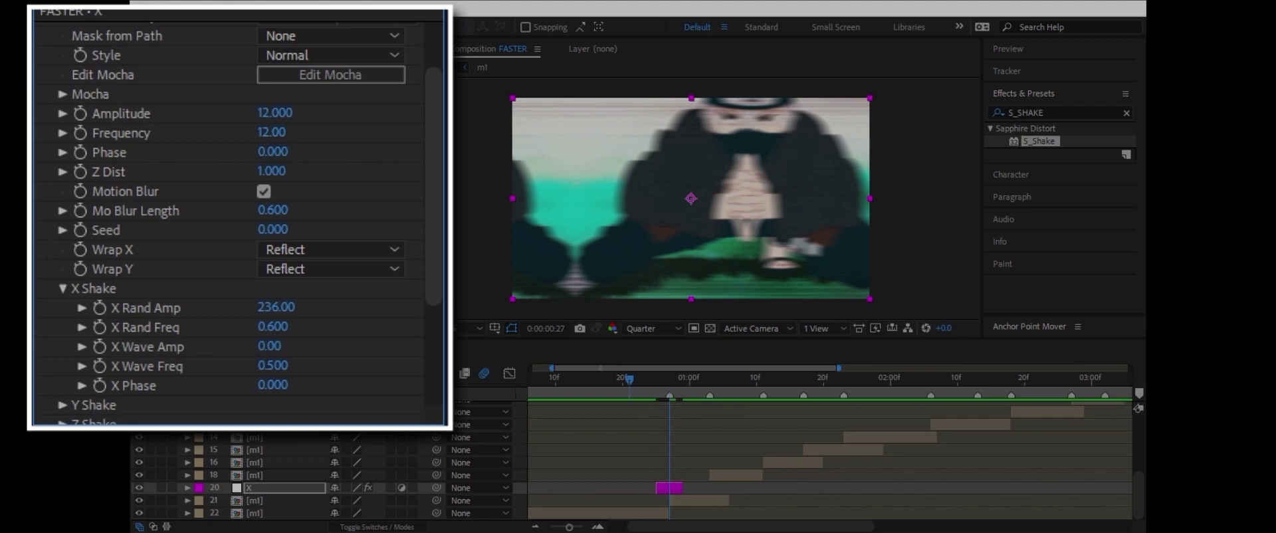
{"action": "key", "text": "space"}
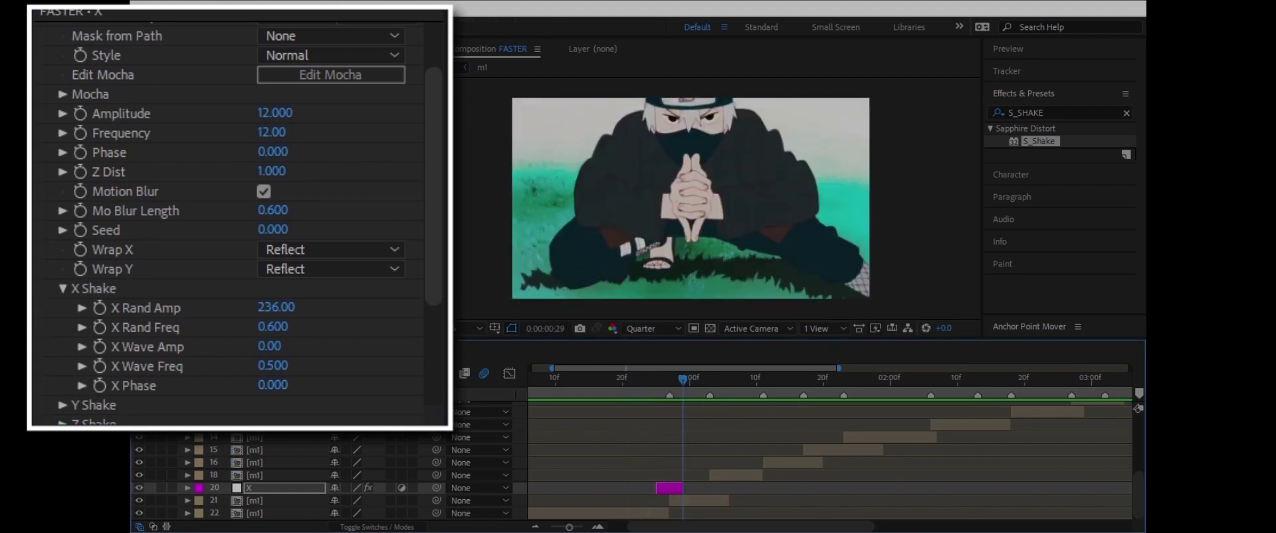
{"action": "key", "text": "space"}
{"action": "key", "text": "Page_Down"}
{"action": "key", "text": "Page_Up"}
{"action": "key", "text": "Page_Up"}
Step: Set S_Shake Frequency to 18.7 and preview the result
{"action": "left_click", "coordinate": [271, 132]}
{"action": "type", "text": "18.7"}
{"action": "key", "text": "Return"}
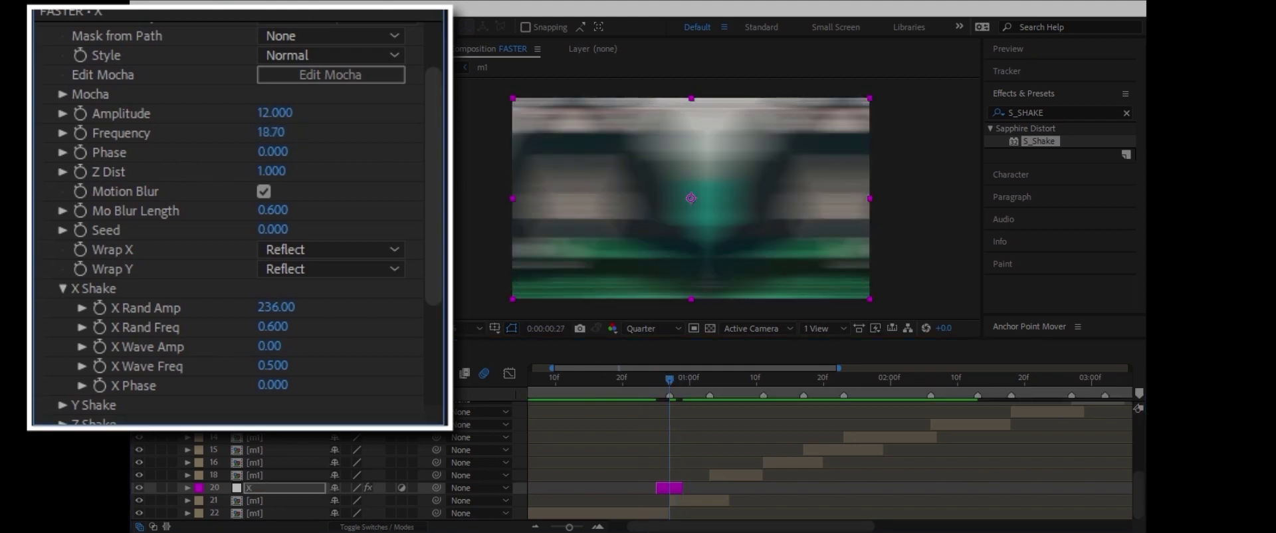
{"action": "key", "text": "space"}
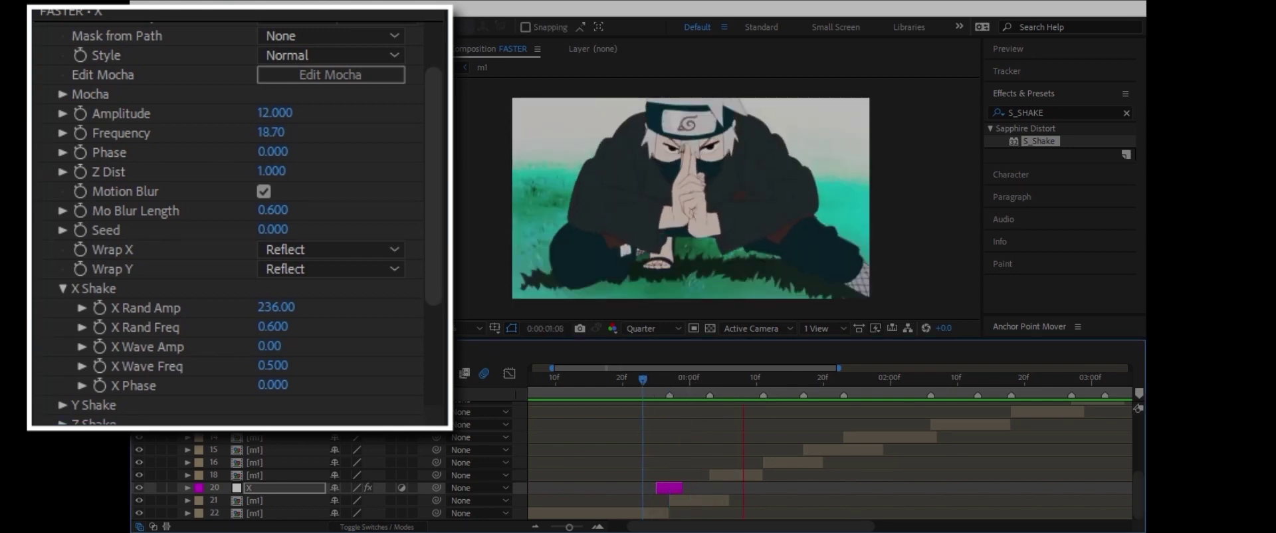
{"action": "key", "text": "space"}
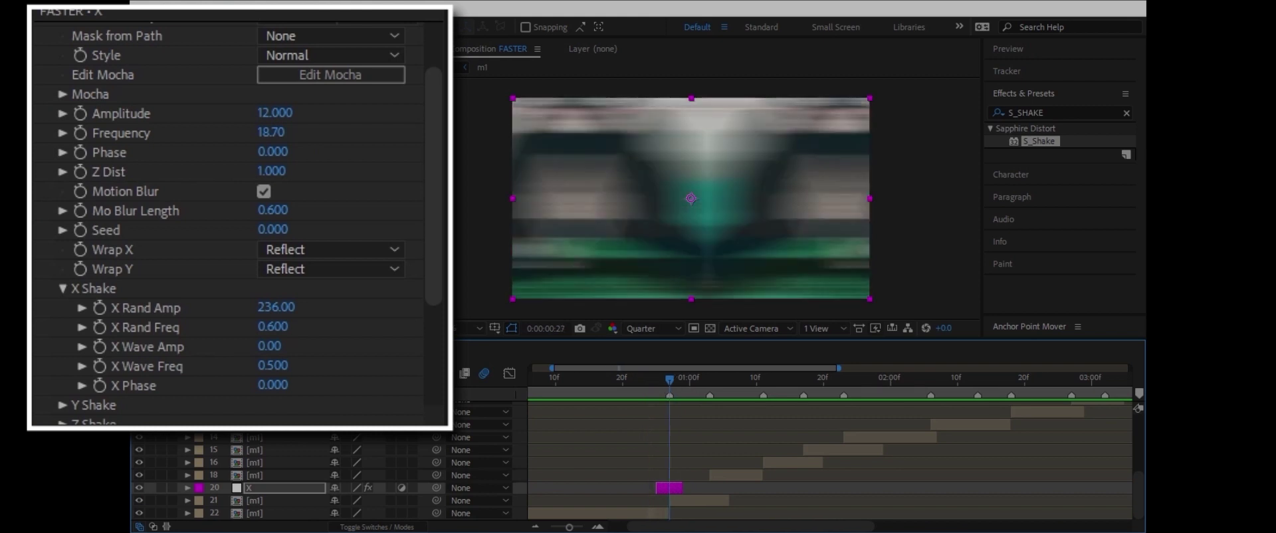
Step: Expand S_Shake's Channels settings
{"action": "scroll", "coordinate": [240, 219], "scroll_direction": "down", "scroll_amount": 5}
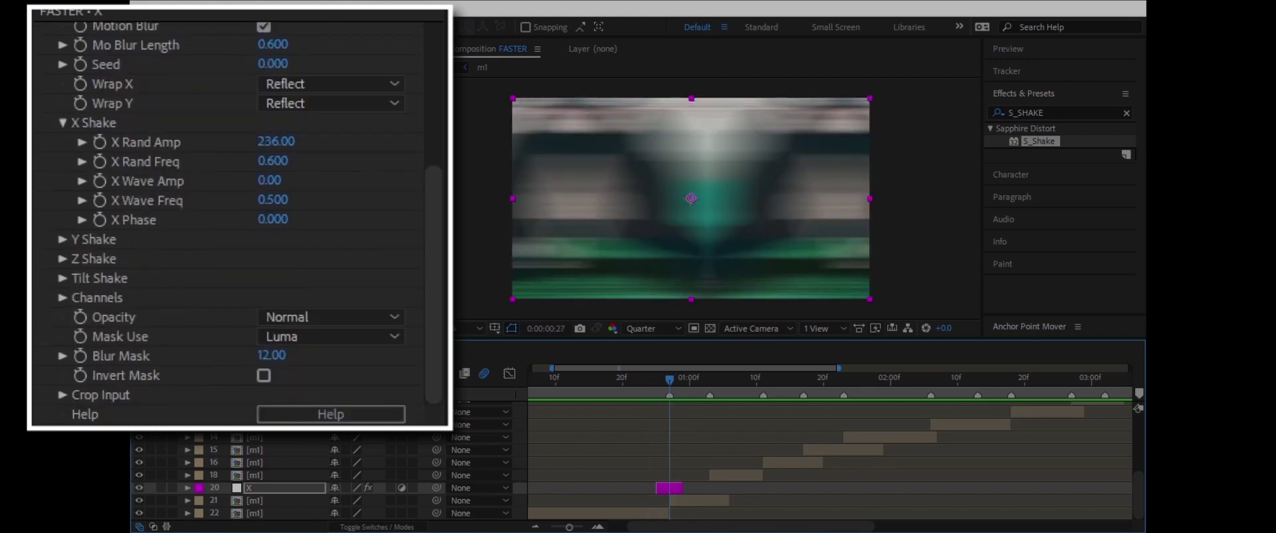
{"action": "left_click", "coordinate": [62, 297]}
{"action": "scroll", "coordinate": [239, 219], "scroll_direction": "down", "scroll_amount": 1}
Step: Raise Red Amplitude to 1.13 and reset Green Amplitude to 1.000
{"action": "left_click_drag", "start_coordinate": [271, 277], "coordinate": [279, 297]}
{"action": "right_click", "coordinate": [266, 297]}
{"action": "left_click", "coordinate": [285, 300]}
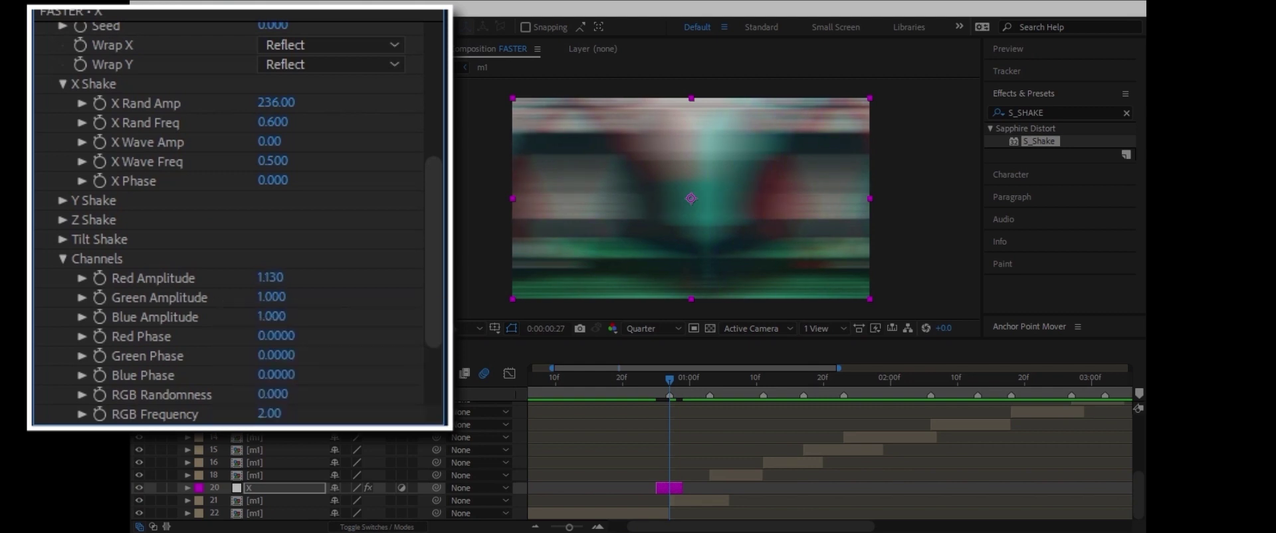
Step: Step through the timeline to settle on the next cut at 0:00:01:03
{"action": "key", "text": "Page_Up"}
{"action": "key", "text": "Page_Up"}
{"action": "key", "text": "Page_Up"}
{"action": "key", "text": "space"}
{"action": "key", "text": "Page_Up"}
{"action": "key", "text": "Page_Up"}
{"action": "key", "text": "Page_Up"}
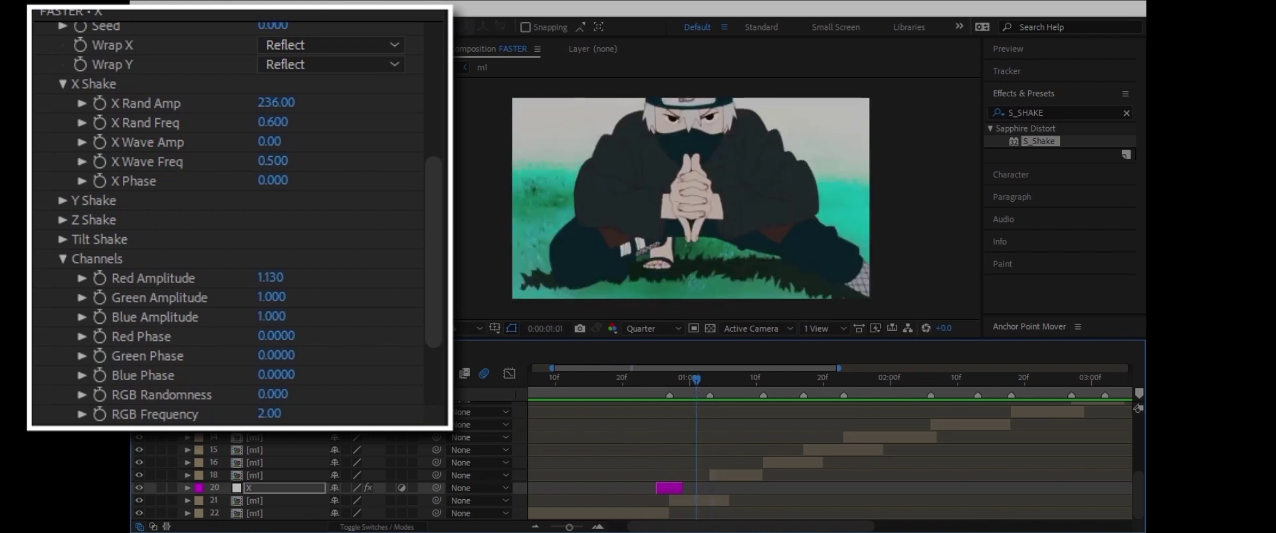
{"action": "key", "text": "Page_Down"}
{"action": "key", "text": "Page_Down"}
{"action": "key", "text": "Page_Down"}
{"action": "key", "text": "Page_Up"}
{"action": "key", "text": "Page_Up"}
{"action": "key", "text": "Page_Down"}
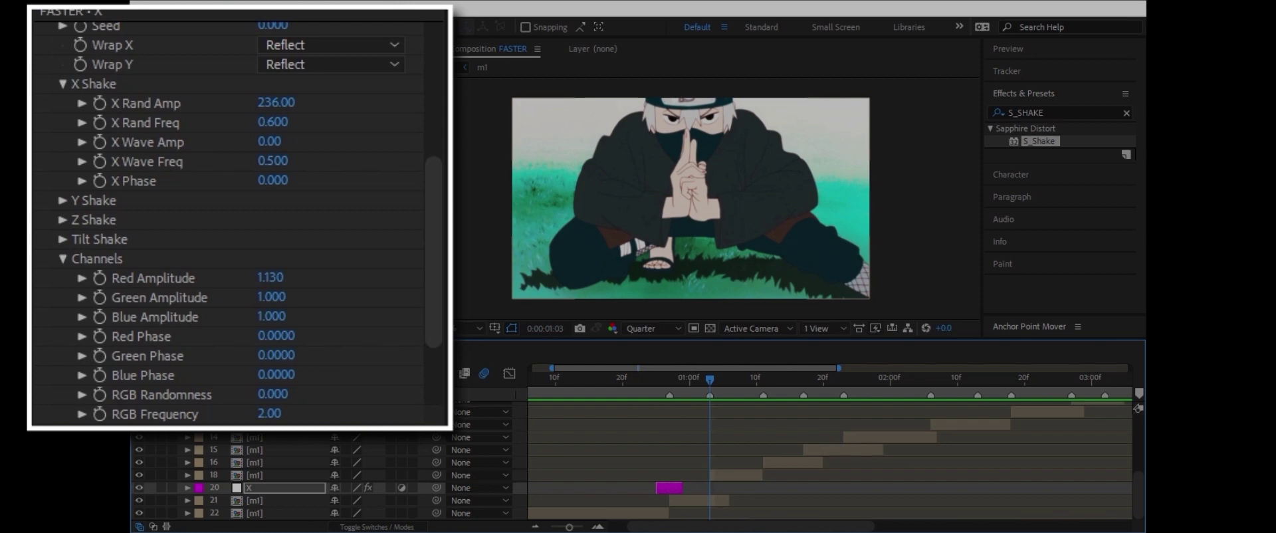
{"action": "key", "text": "ctrl+Up"}
{"action": "key", "text": "equal"}
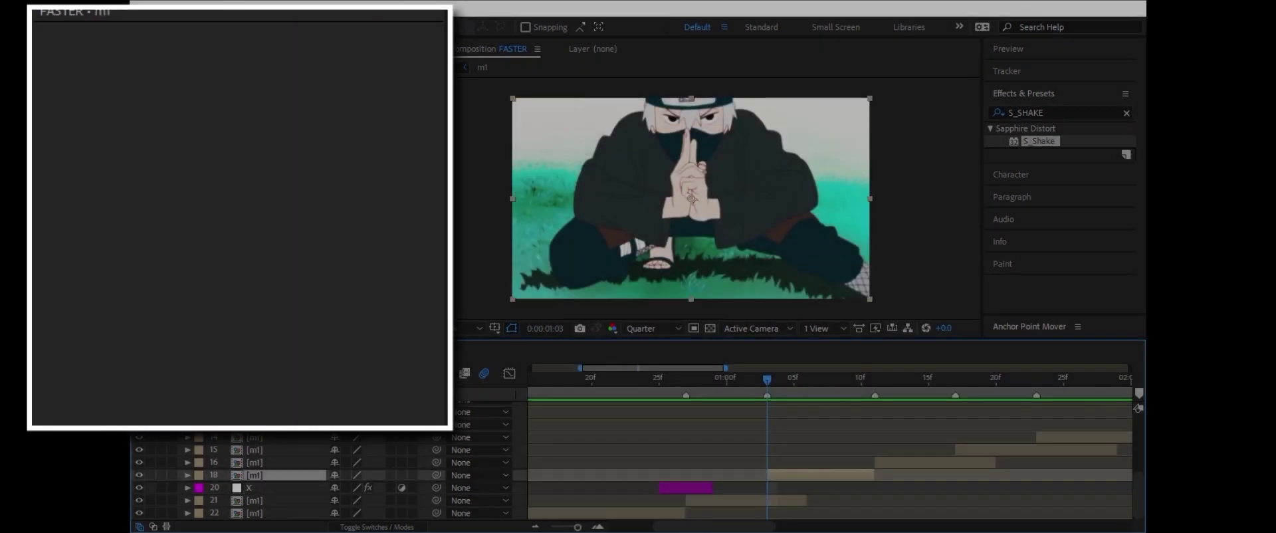
Step: Paste the glitch layer as X 2 at the next cut, one frame earlier
{"action": "key", "text": "ctrl+alt+v"}
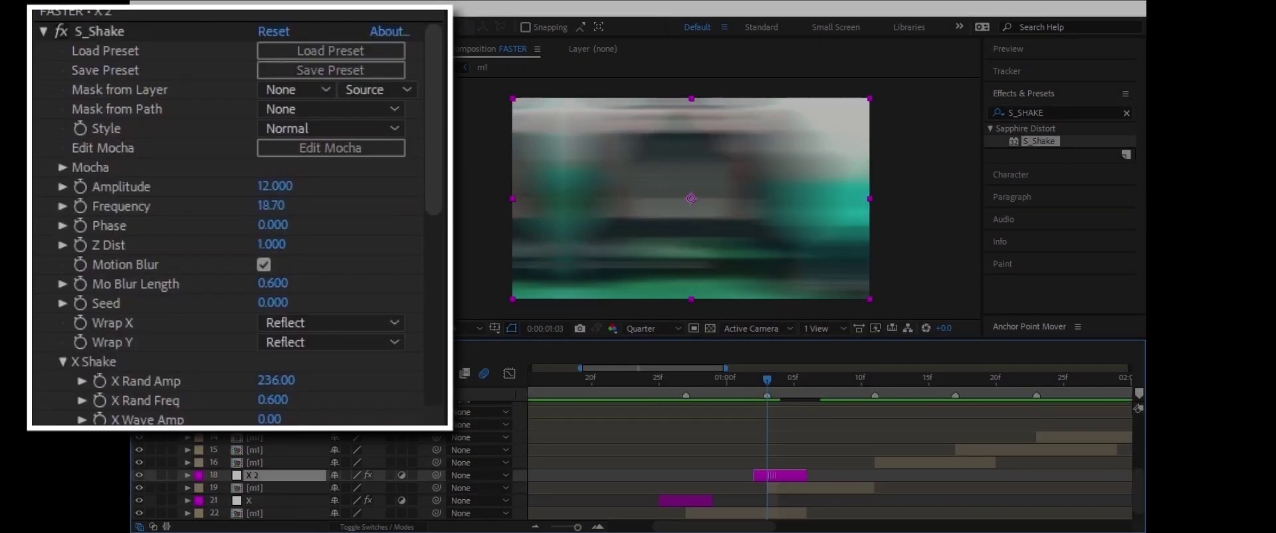
{"action": "key", "text": "alt+Page_Up"}
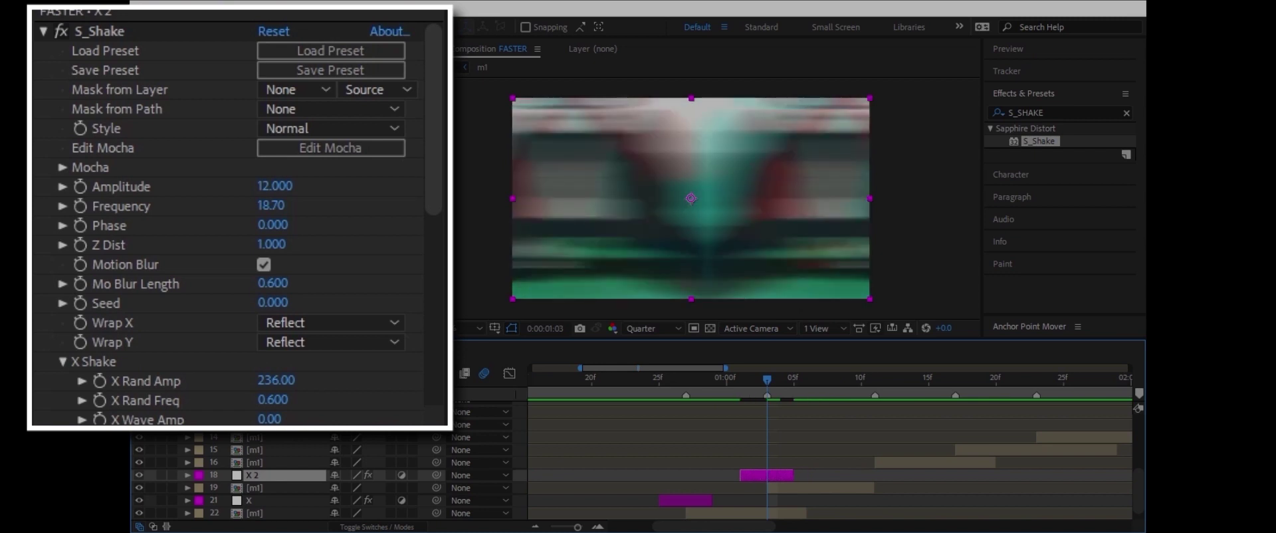
{"action": "scroll", "coordinate": [240, 219], "scroll_direction": "down", "scroll_amount": 5}
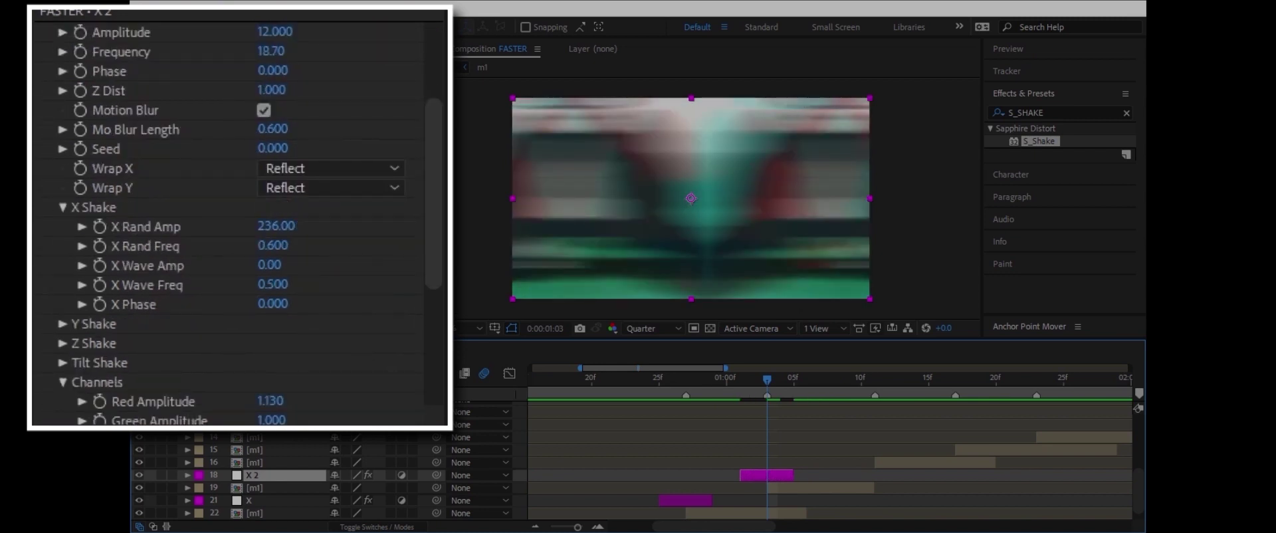
Step: Set X 2's S_Shake X Rand Amp to 0
{"action": "left_click", "coordinate": [275, 226]}
{"action": "type", "text": "0"}
{"action": "key", "text": "Return"}
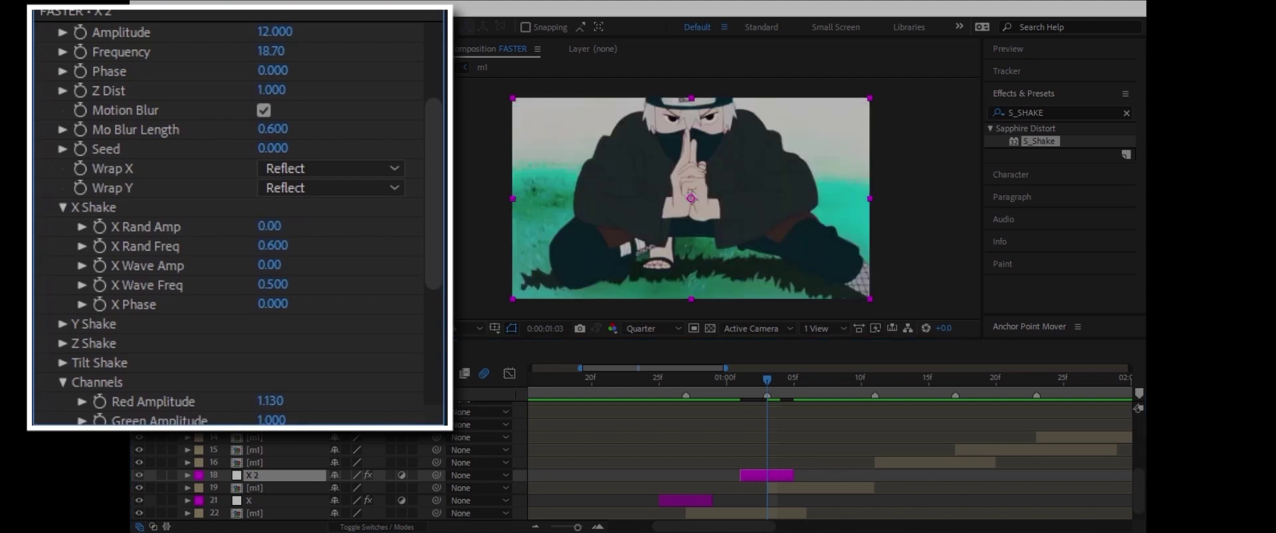
{"action": "left_click", "coordinate": [62, 206]}
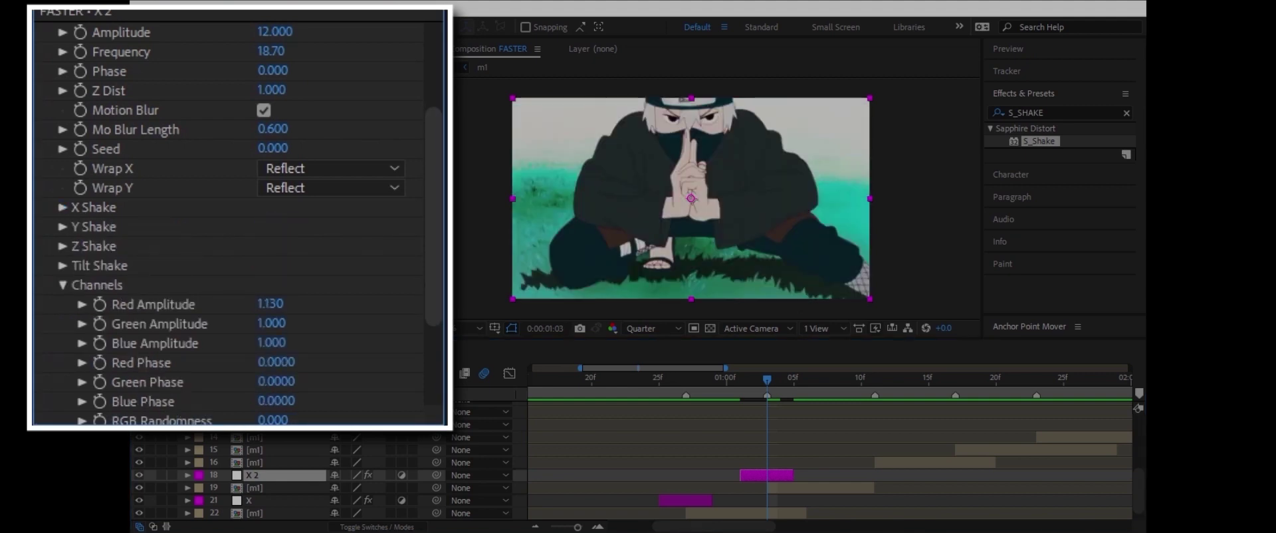
{"action": "left_click", "coordinate": [62, 225]}
Step: Set X 2's Y Rand Amp to 200 and Y Rand Freq to 0.65
{"action": "left_click", "coordinate": [269, 245]}
{"action": "type", "text": "200"}
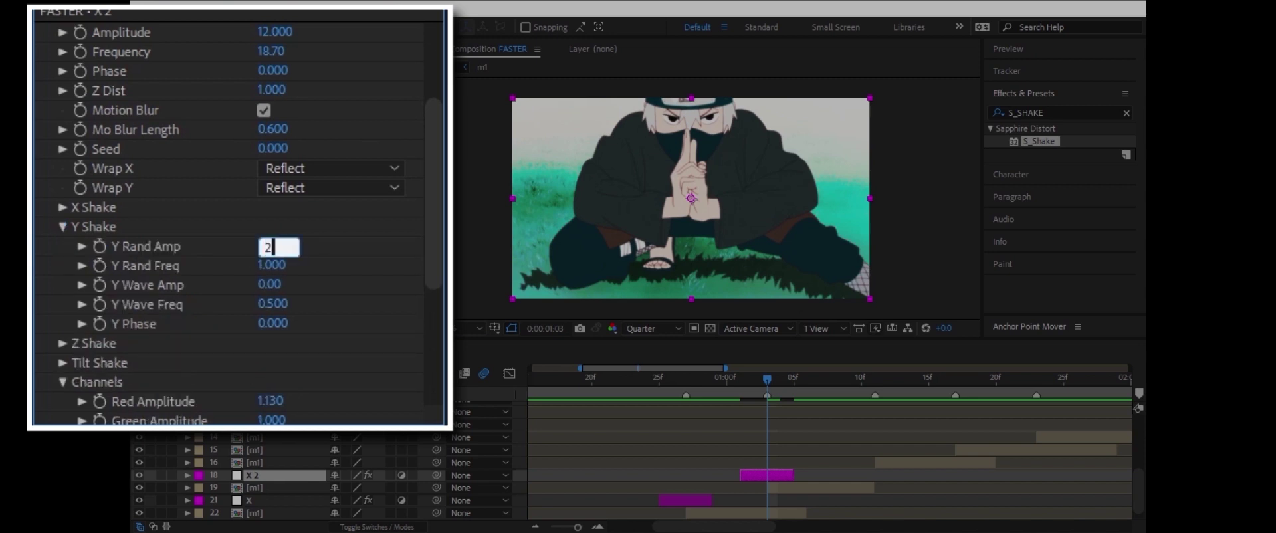
{"action": "key", "text": "Return"}
{"action": "left_click", "coordinate": [271, 265]}
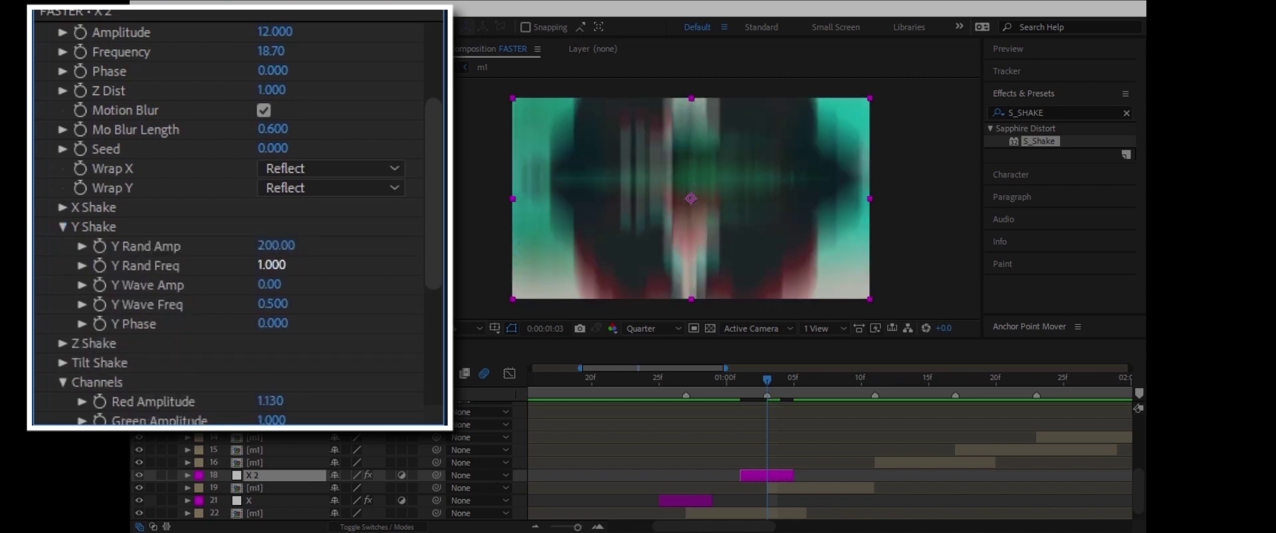
{"action": "type", "text": "0.69"}
{"action": "key", "text": "Return"}
{"action": "left_click", "coordinate": [272, 265]}
{"action": "type", "text": "0.65"}
{"action": "key", "text": "Return"}
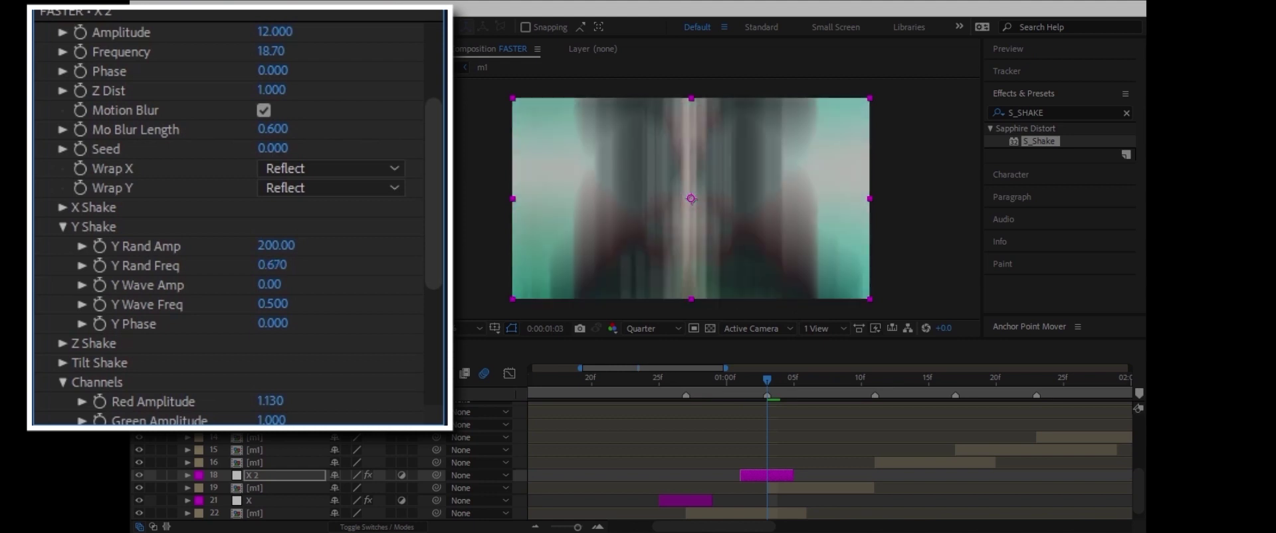
Step: Preview the shake and make X 2 start slightly later
{"action": "key", "text": "space"}
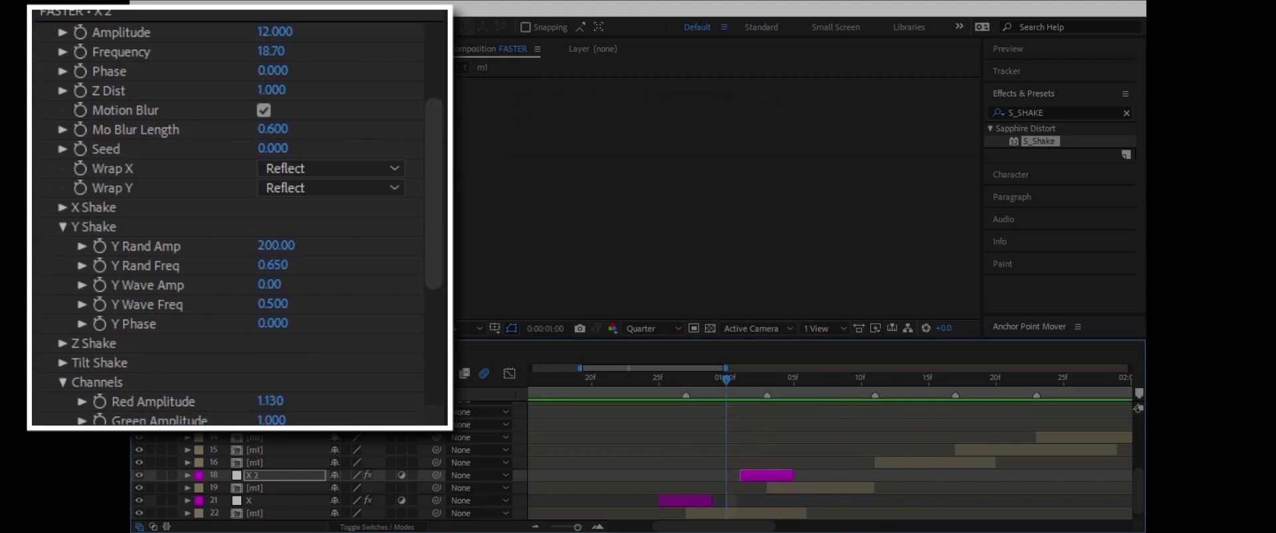
{"action": "key", "text": "space"}
{"action": "key", "text": "space"}
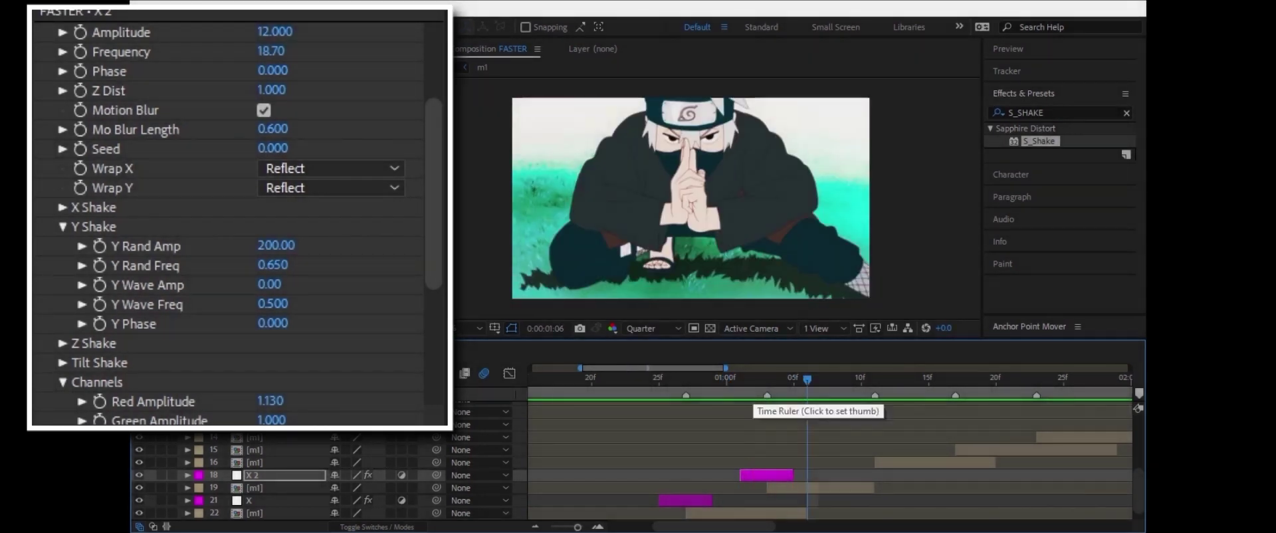
{"action": "key", "text": "space"}
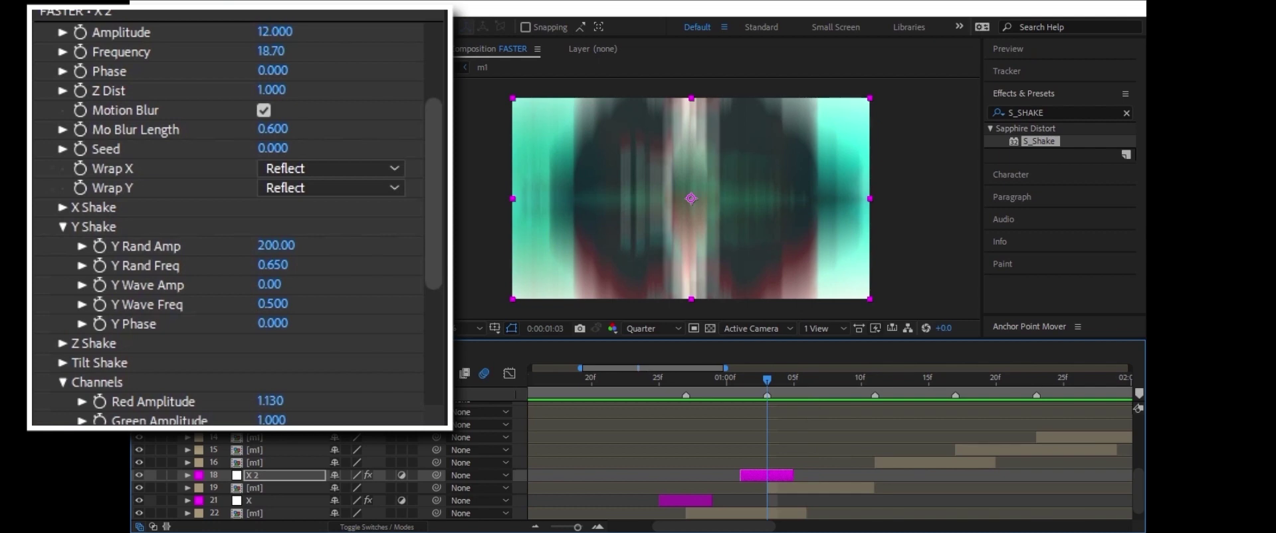
{"action": "key", "text": "alt+["}
Step: Replay the cut and add Adjustment Layer 8 starting at 0:00:01:03
{"action": "key", "text": "space"}
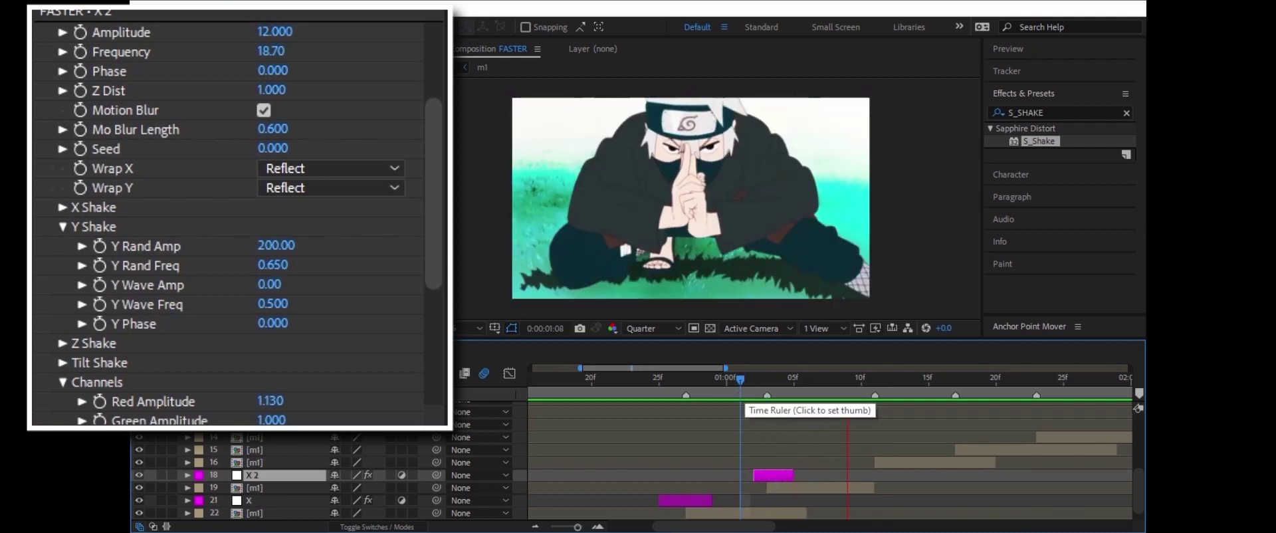
{"action": "key", "text": "space"}
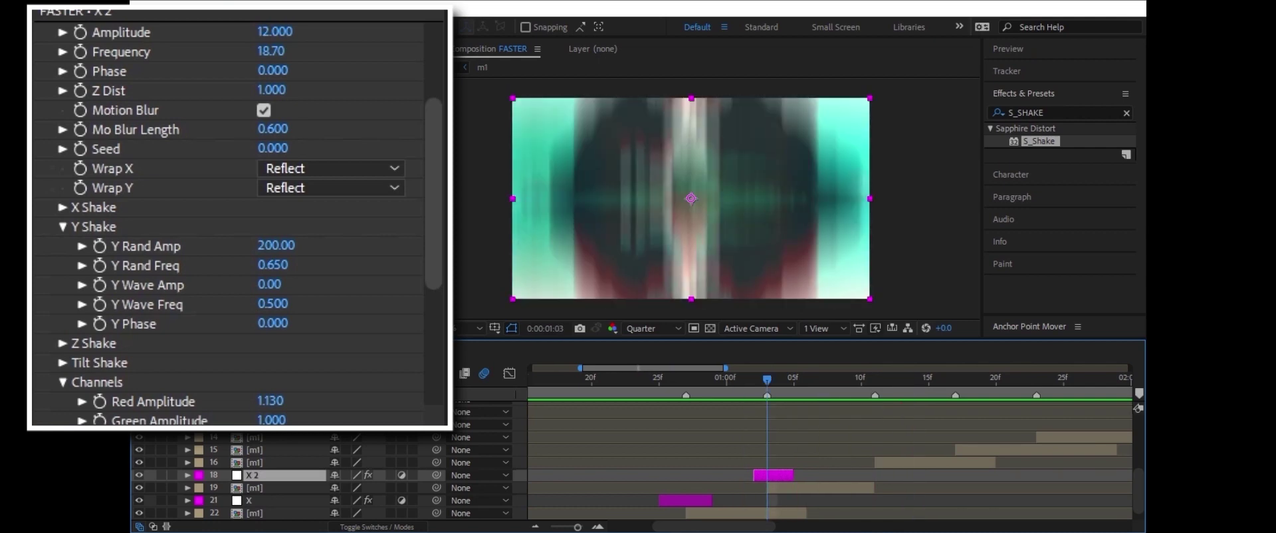
{"action": "key", "text": "ctrl+alt+y"}
{"action": "key", "text": "alt+["}
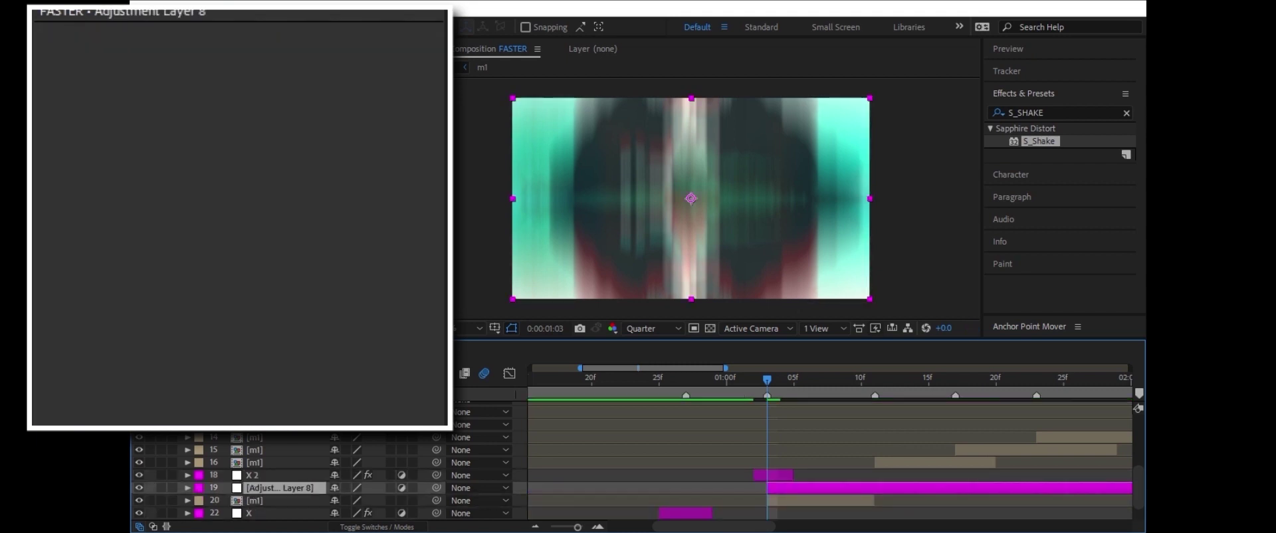
Step: Rename layer X 2 to Y
{"action": "left_click", "coordinate": [282, 474]}
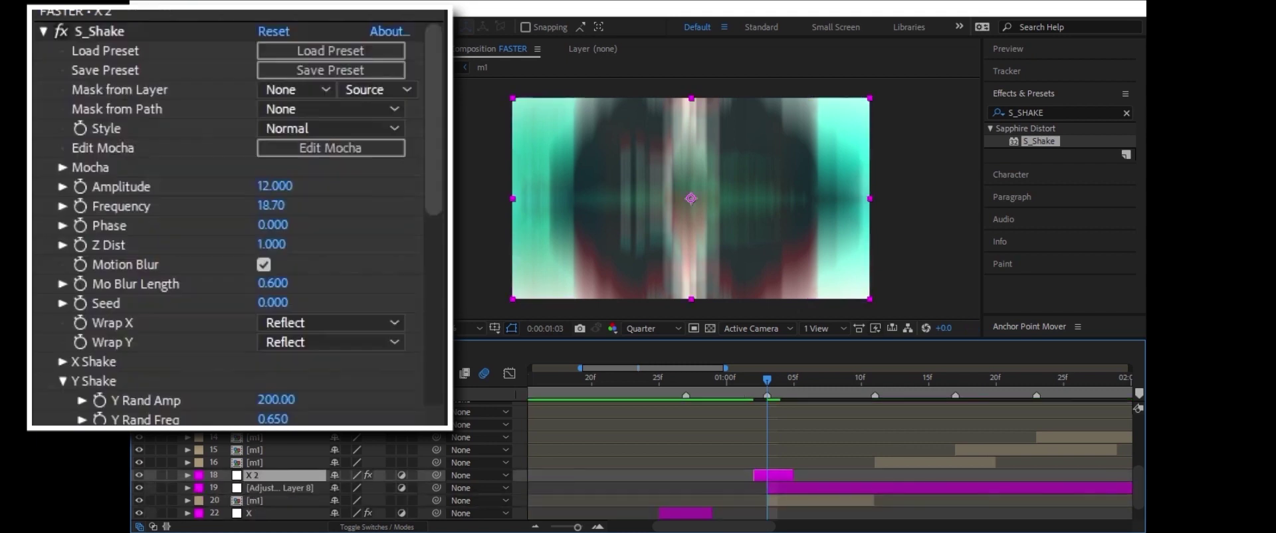
{"action": "key", "text": "Return"}
{"action": "type", "text": "Y"}
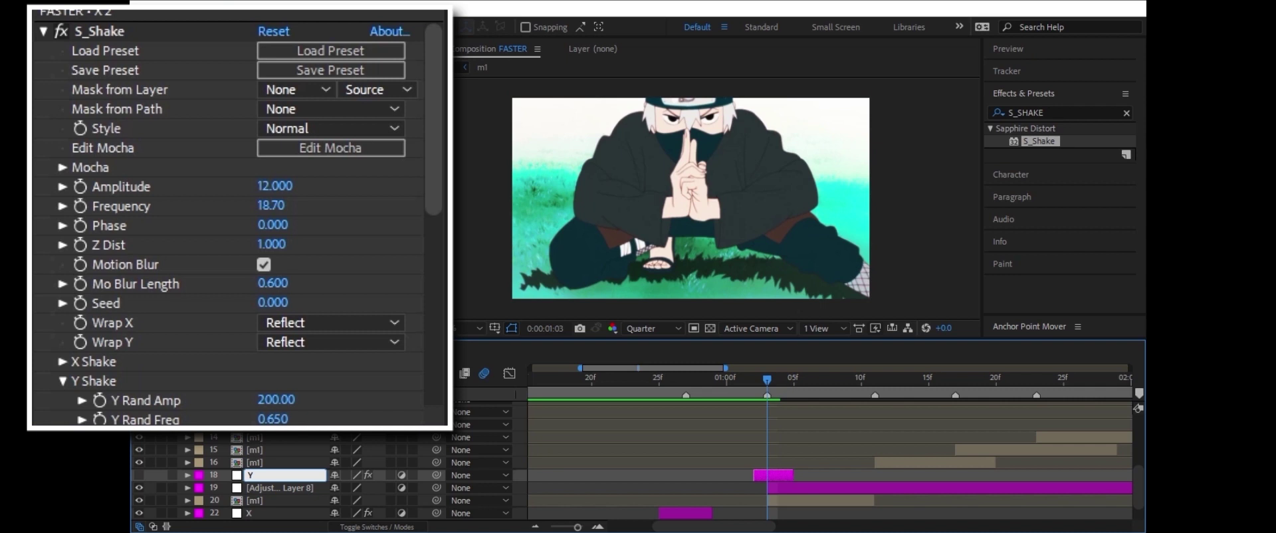
{"action": "key", "text": "Return"}
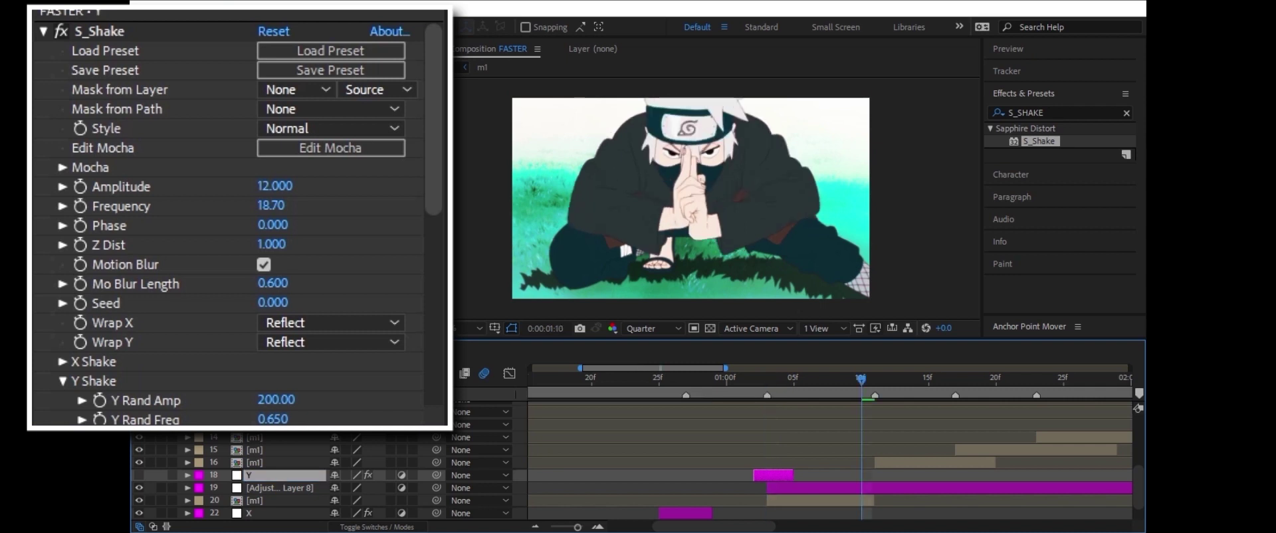
Step: Trim Adjustment Layer 8 to end at 0:00:01:10
{"action": "left_click", "coordinate": [279, 487]}
{"action": "key", "text": "alt+bracketright"}
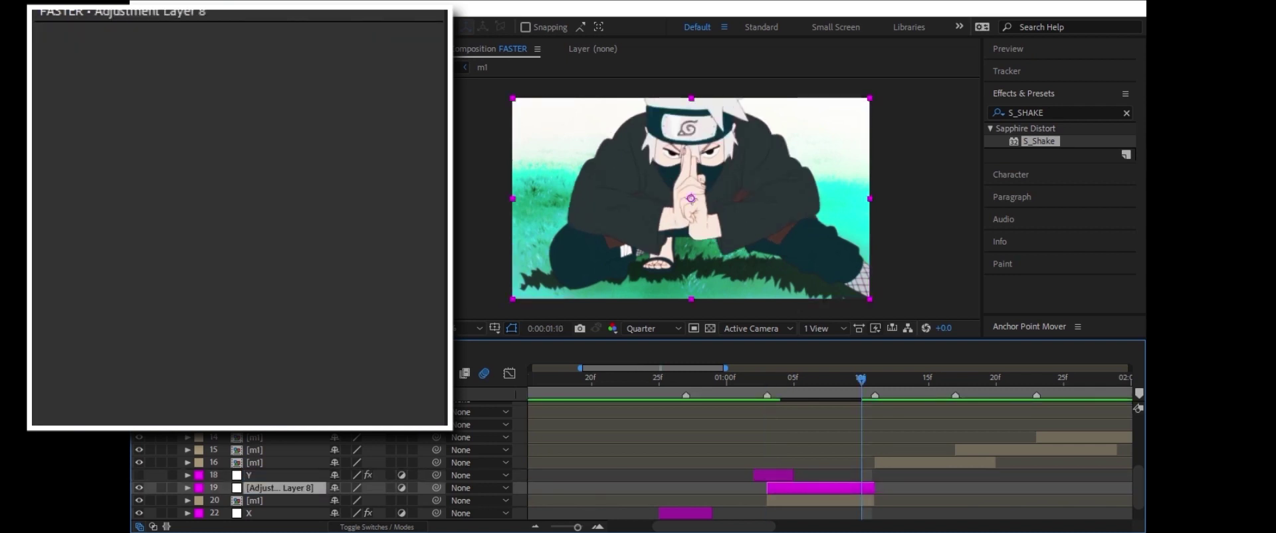
{"action": "key", "text": "ctrl+5"}
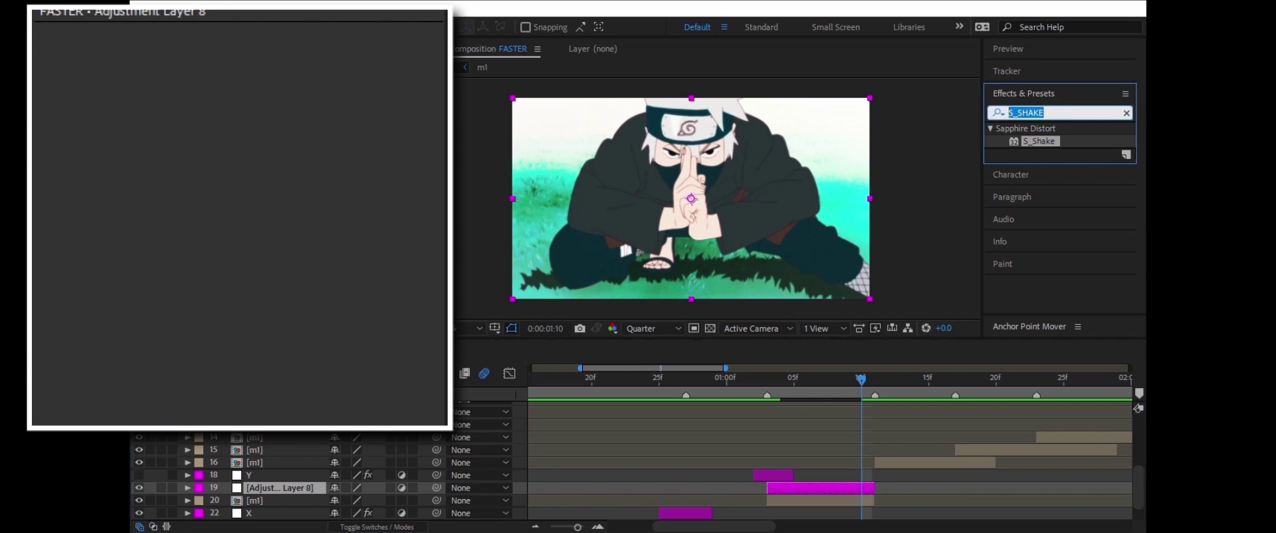
Step: Search for TWITCH and apply Video Copilot Twitch to Adjustment Layer 8
{"action": "type", "text": "TWITCH"}
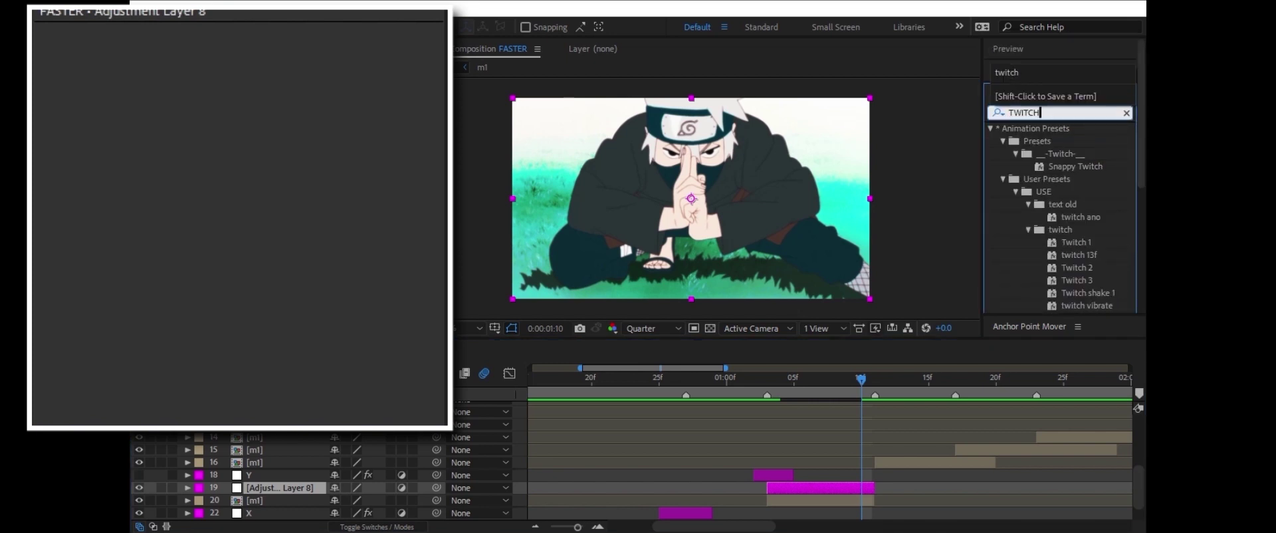
{"action": "scroll", "coordinate": [1060, 199], "scroll_direction": "down", "scroll_amount": 5}
{"action": "left_click_drag", "start_coordinate": [1035, 178], "coordinate": [855, 481]}
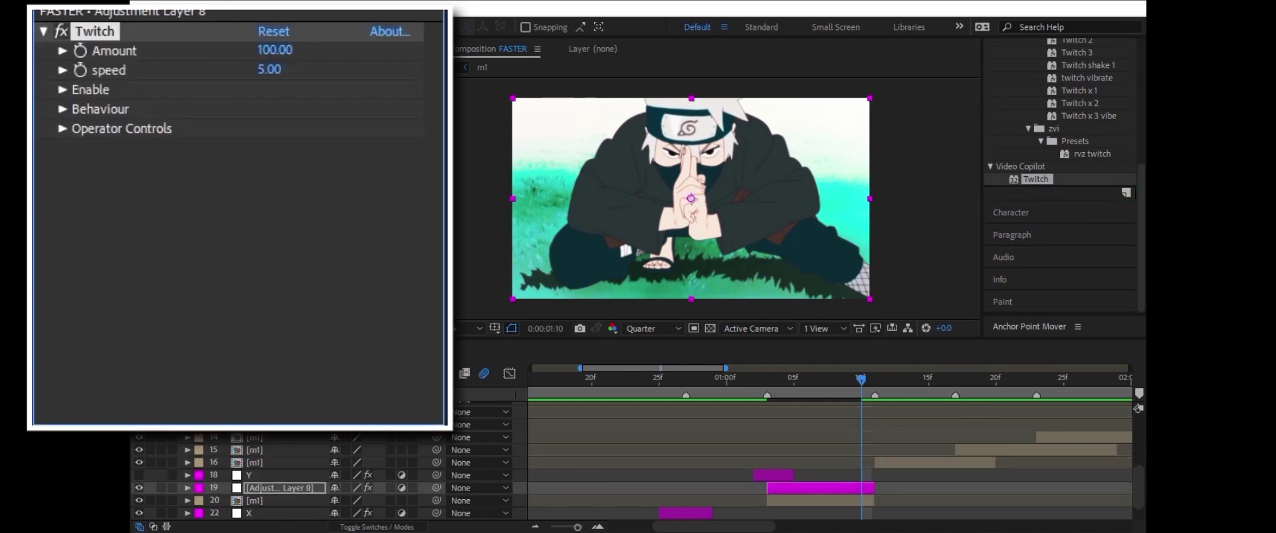
Step: Set Twitch speed to 100
{"action": "left_click", "coordinate": [273, 51]}
{"action": "key", "text": "Return"}
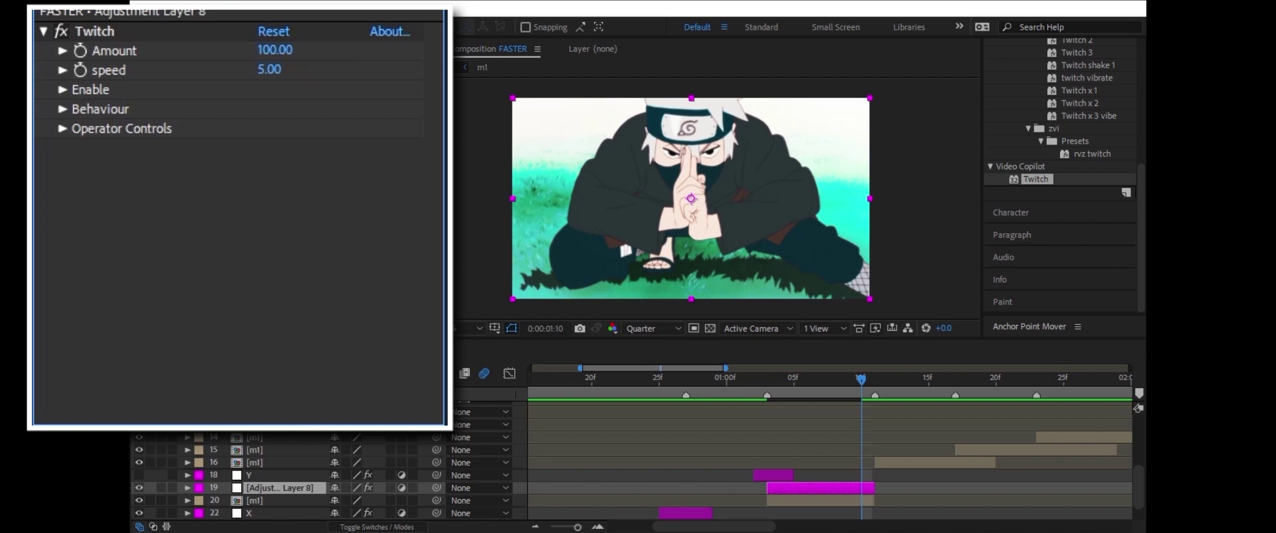
{"action": "left_click", "coordinate": [269, 69]}
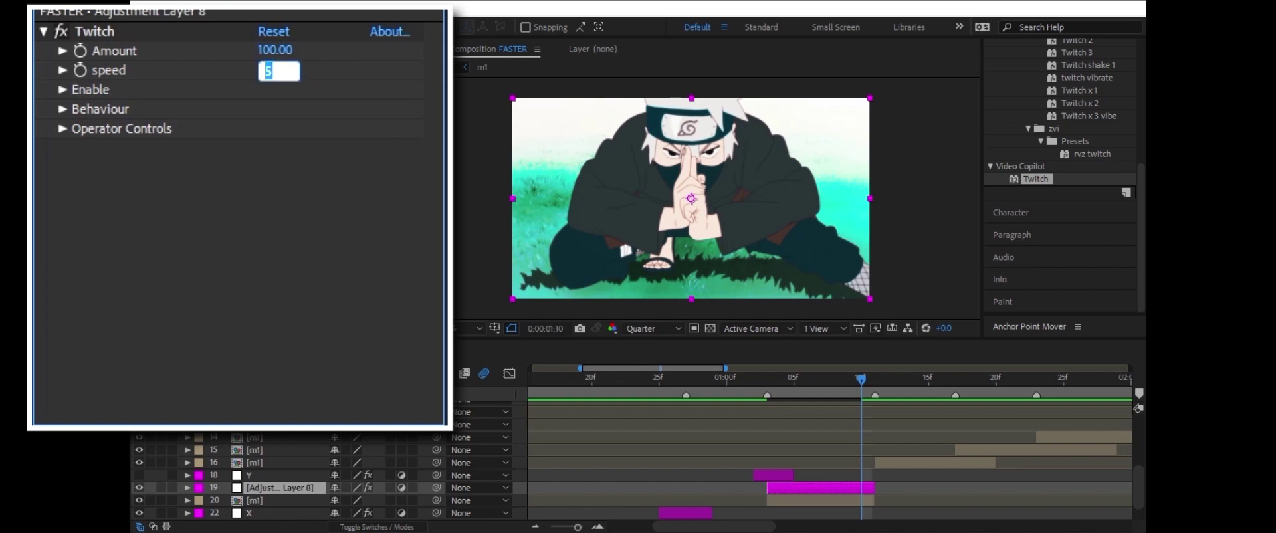
{"action": "key", "text": "Return"}
{"action": "left_click", "coordinate": [269, 69]}
{"action": "type", "text": "48"}
{"action": "key", "text": "Return"}
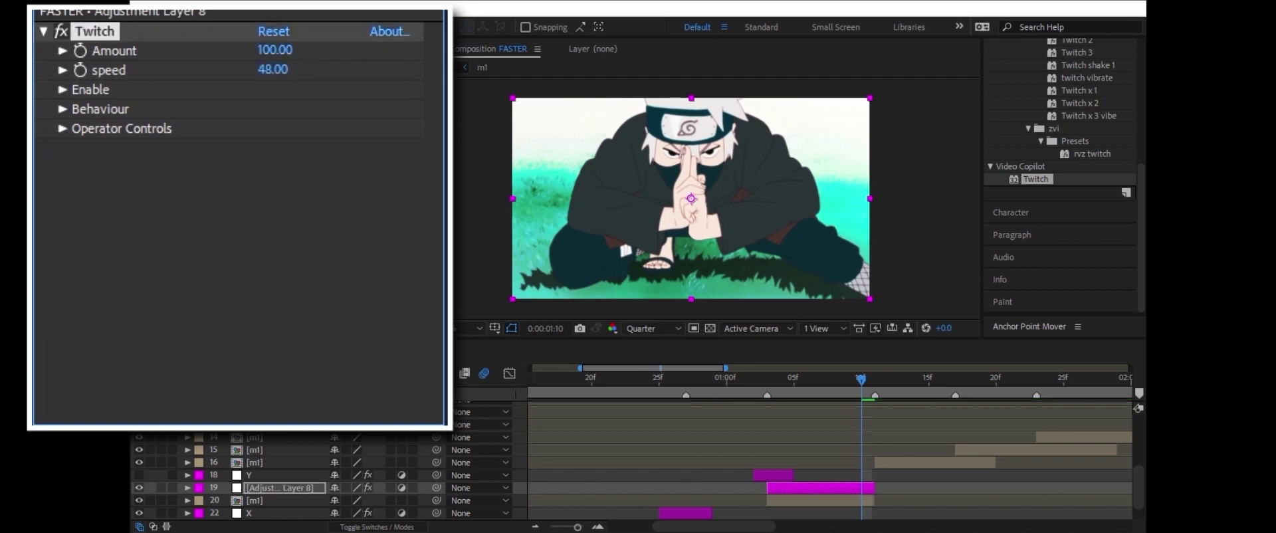
{"action": "left_click", "coordinate": [273, 69]}
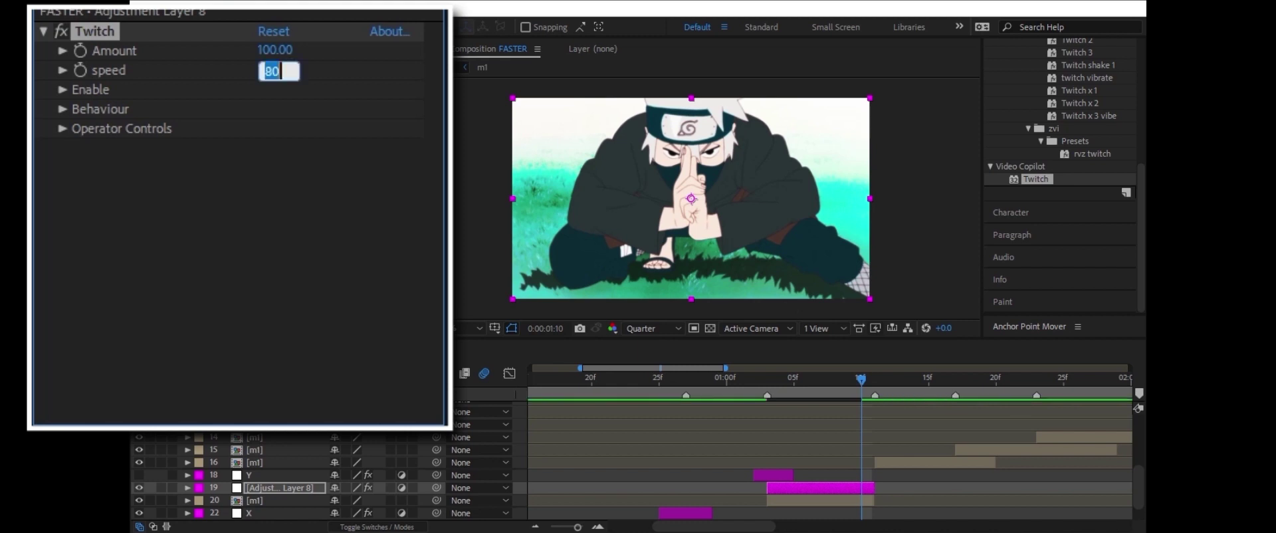
{"action": "type", "text": "100"}
{"action": "key", "text": "Return"}
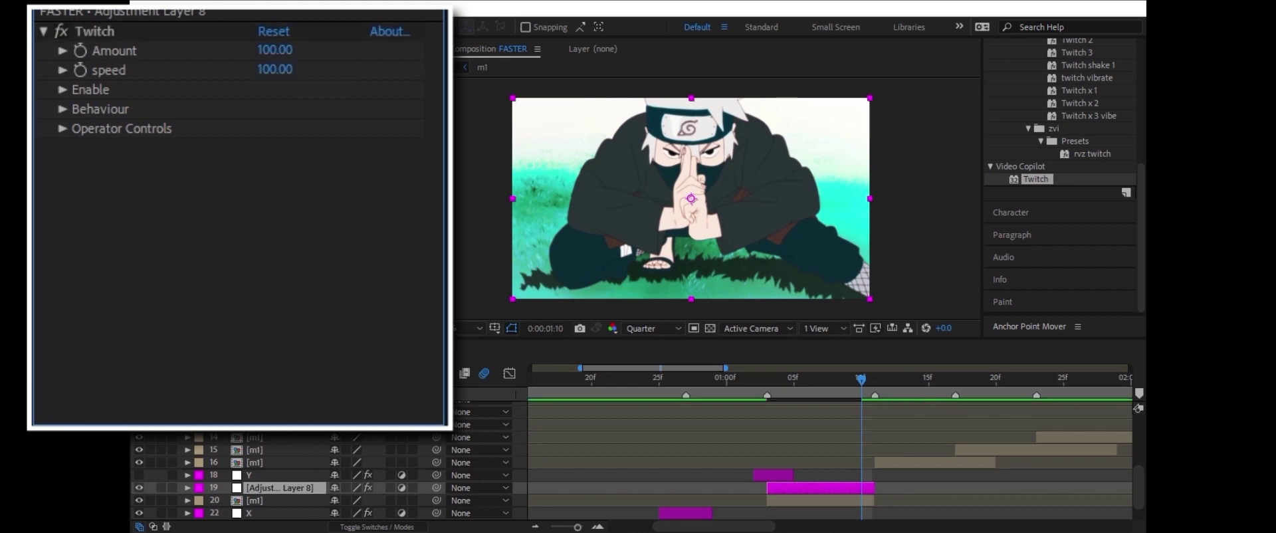
Step: Set Twitch Amount to 5 and expand Operator Controls and Enable
{"action": "left_click", "coordinate": [275, 50]}
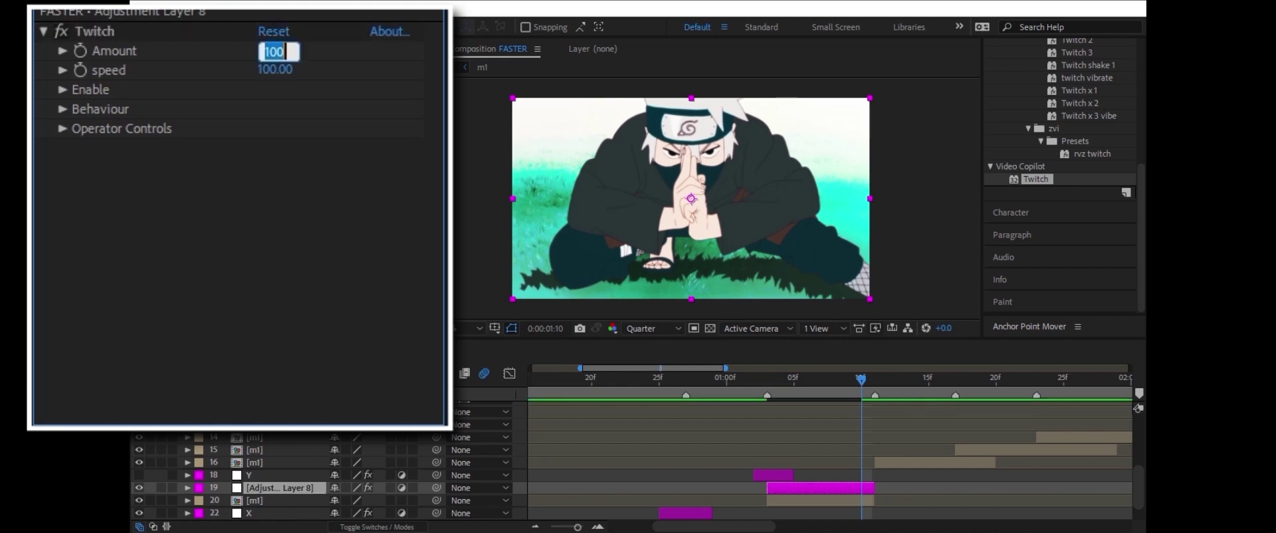
{"action": "type", "text": "5"}
{"action": "key", "text": "Return"}
{"action": "left_click", "coordinate": [62, 128]}
{"action": "left_click", "coordinate": [62, 89]}
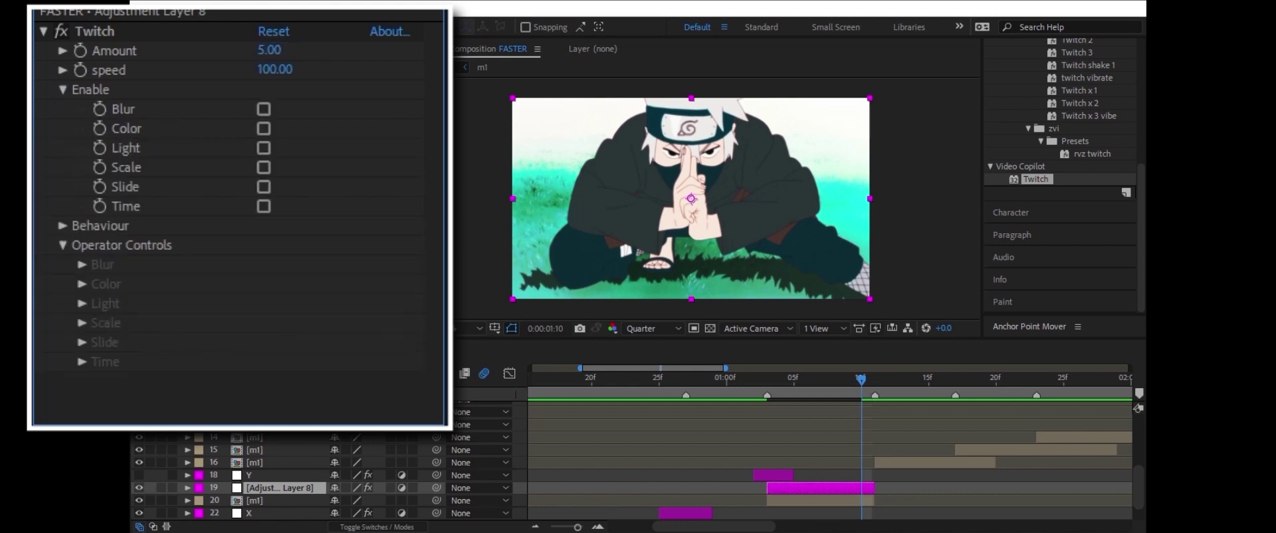
Step: Enable Slide on Twitch and keyframe Amount at 5 on Adjustment Layer 8's in-point
{"action": "left_click", "coordinate": [264, 187]}
{"action": "left_click", "coordinate": [62, 89]}
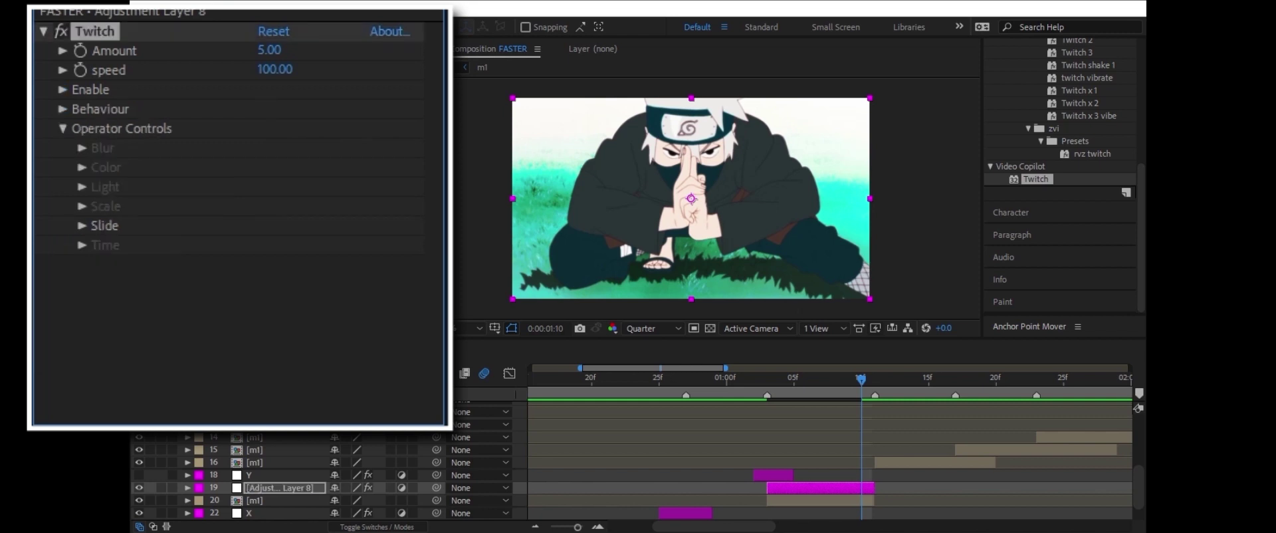
{"action": "left_click", "coordinate": [286, 488]}
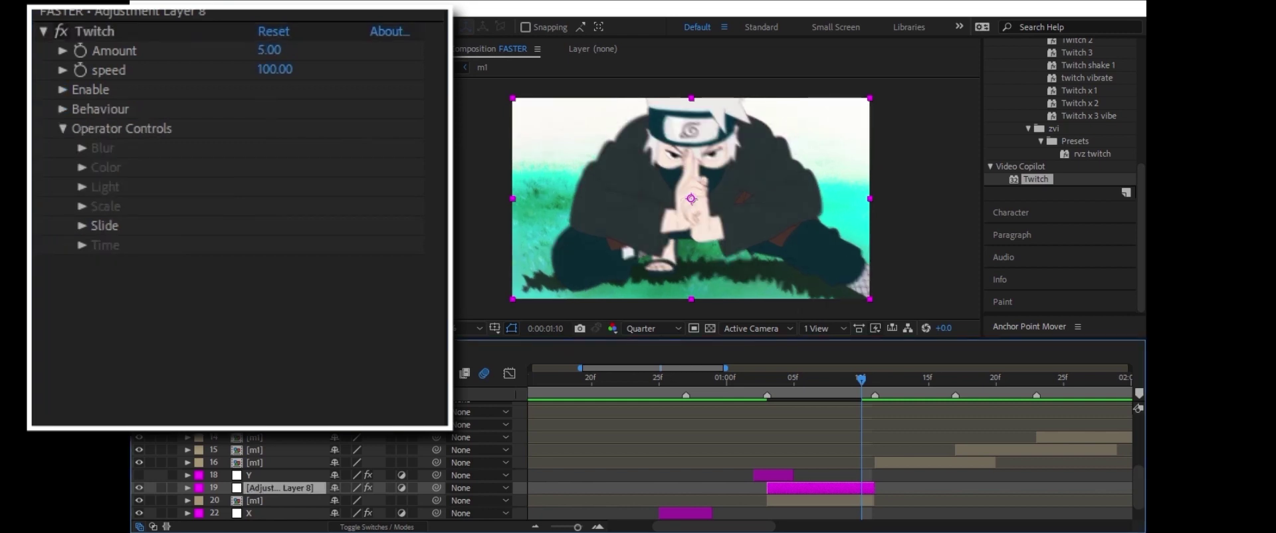
{"action": "left_click", "coordinate": [80, 51]}
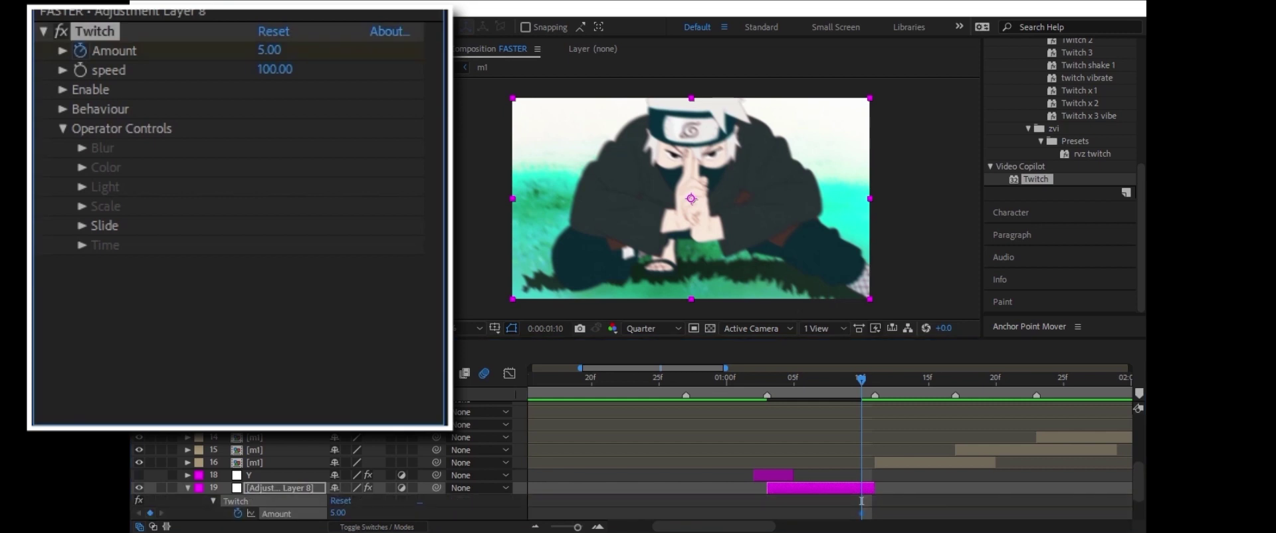
{"action": "key", "text": "u"}
{"action": "left_click_drag", "start_coordinate": [861, 462], "coordinate": [767, 462]}
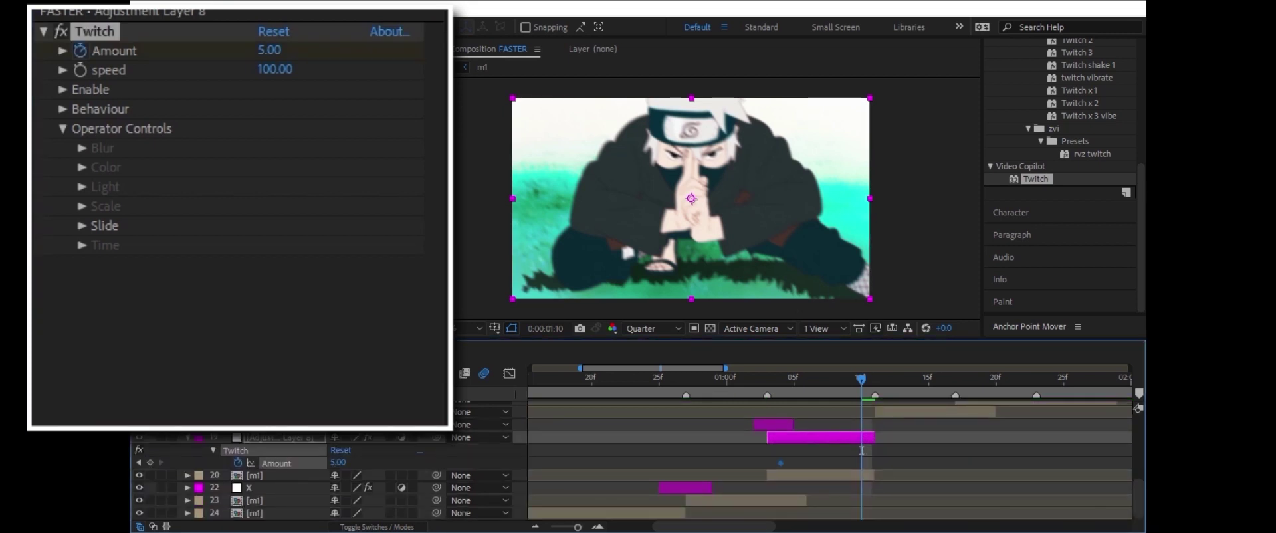
Step: Add an Amount keyframe of 0 at 0:00:01:10 and scrub to check the ramp
{"action": "left_click", "coordinate": [338, 462]}
{"action": "type", "text": "0"}
{"action": "key", "text": "Return"}
{"action": "left_click", "coordinate": [861, 462]}
{"action": "key", "text": "alt+Right"}
{"action": "left_click_drag", "start_coordinate": [861, 450], "coordinate": [686, 450]}
{"action": "key", "text": "u"}
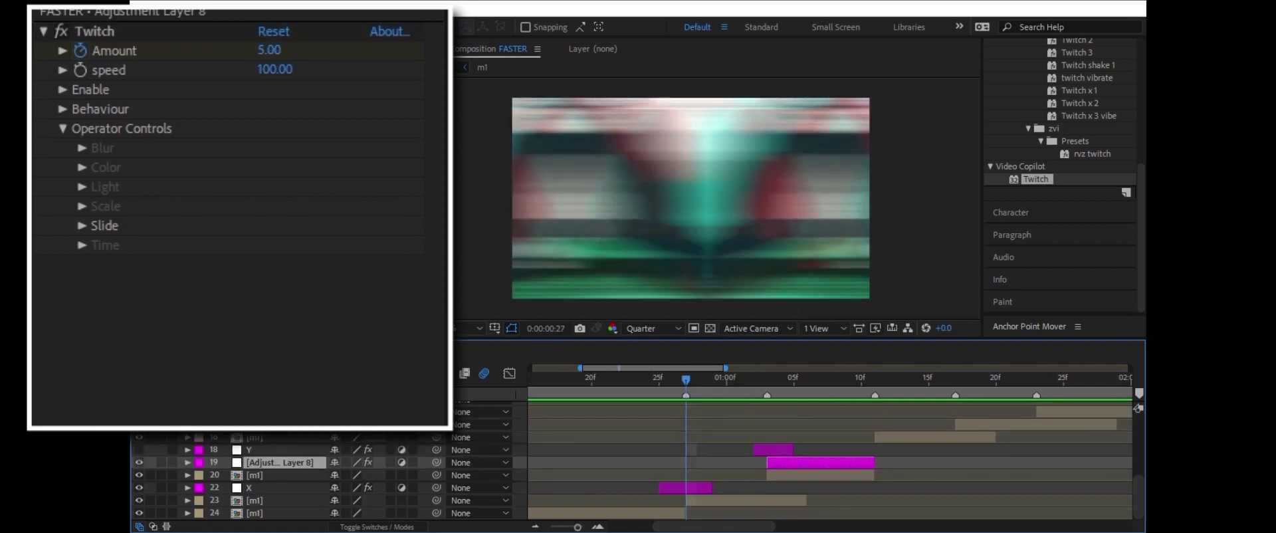
Step: Duplicate the Twitch adjustment layer to the playhead and paste the glitch and shake layers at the m1 cut
{"action": "key", "text": "ctrl+d"}
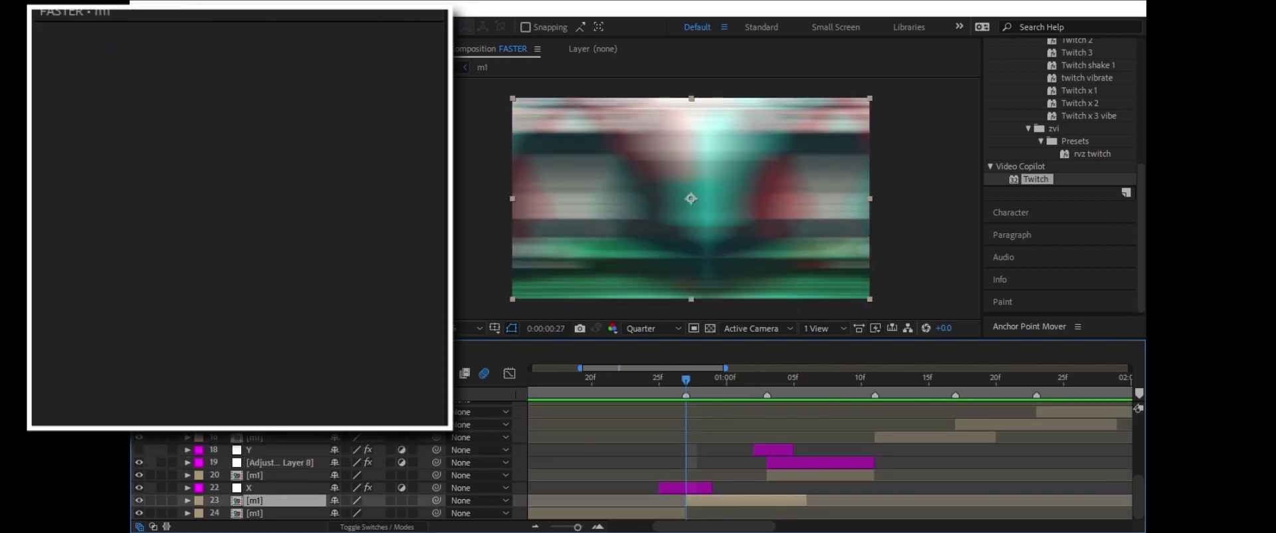
{"action": "key", "text": "bracketleft"}
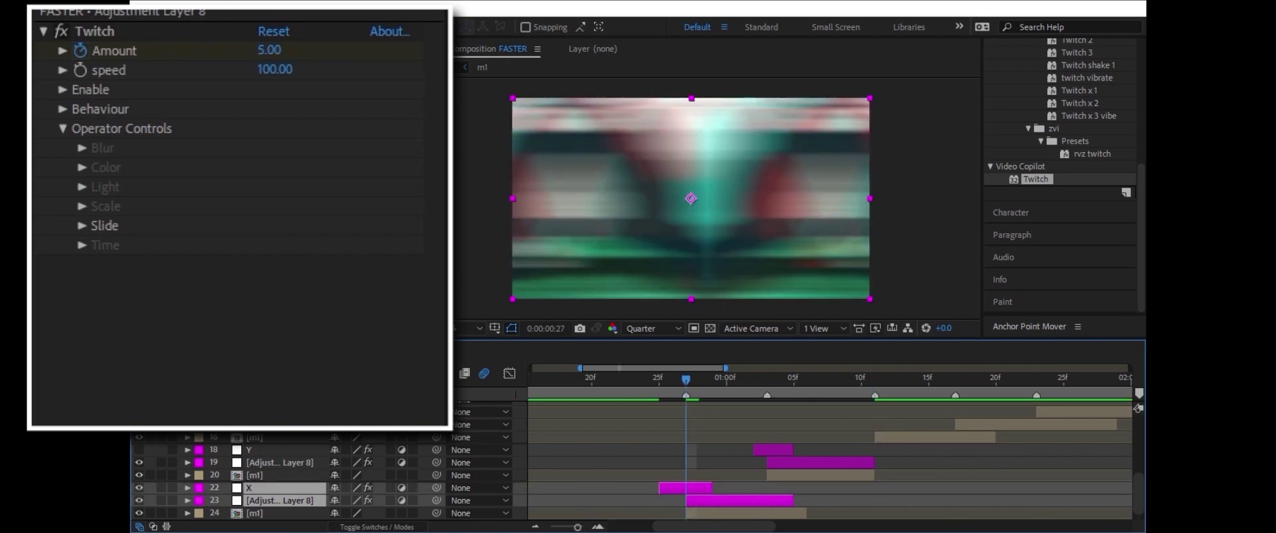
{"action": "left_click", "coordinate": [255, 437]}
{"action": "key", "text": "ctrl+v"}
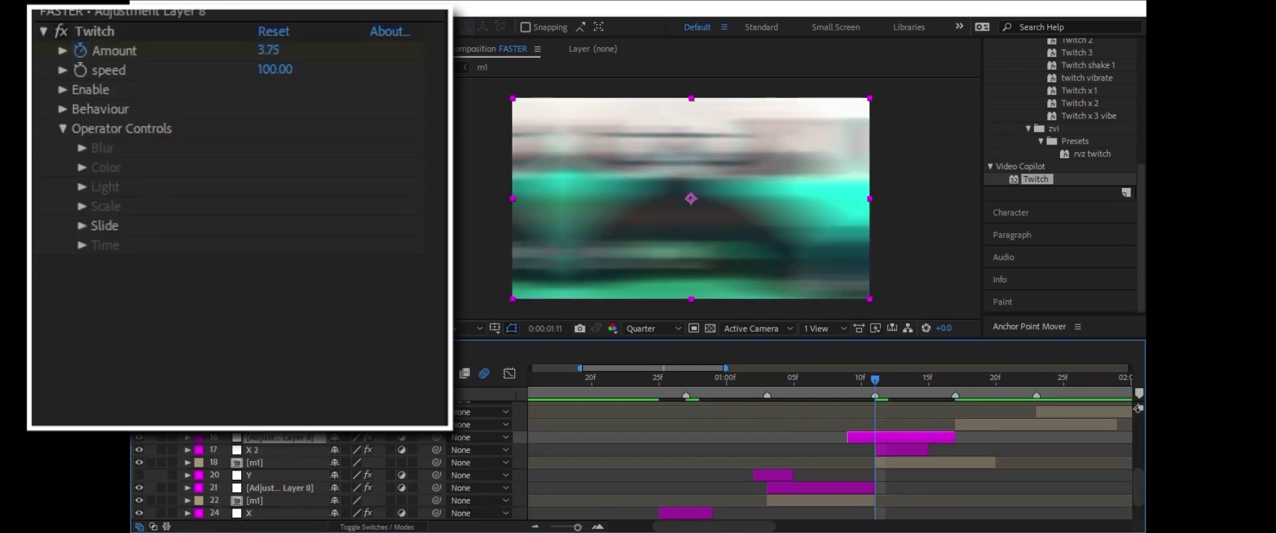
Step: Preview the edited section from 0:00:01:03
{"action": "left_click", "coordinate": [282, 475]}
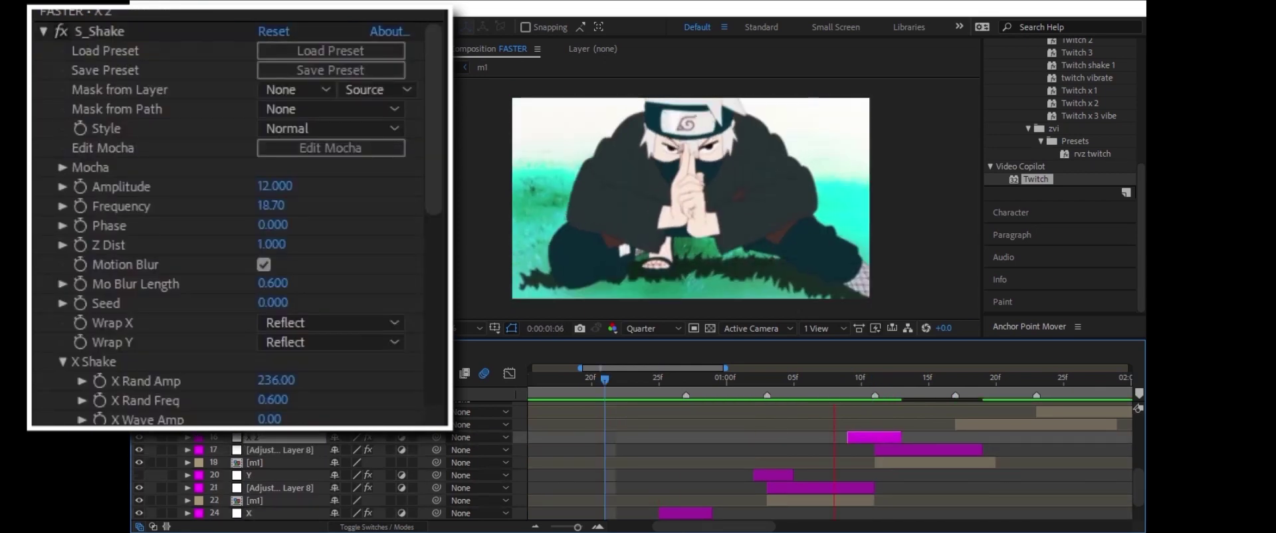
{"action": "key", "text": "space"}
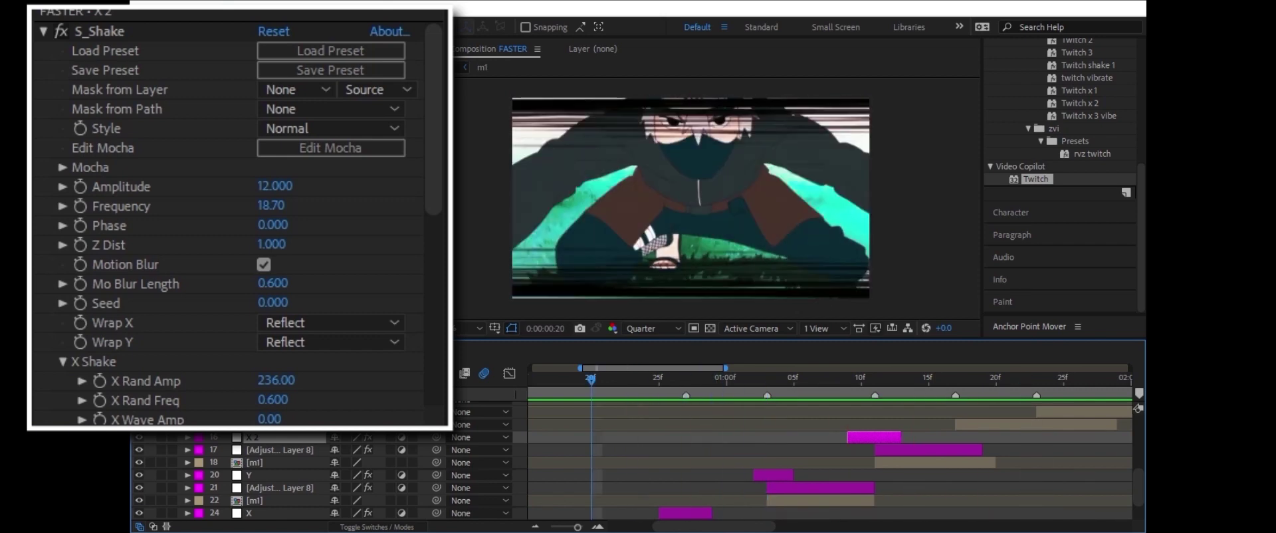
{"action": "scroll", "coordinate": [282, 474], "scroll_direction": "down", "scroll_amount": 2}
{"action": "left_click", "coordinate": [282, 474]}
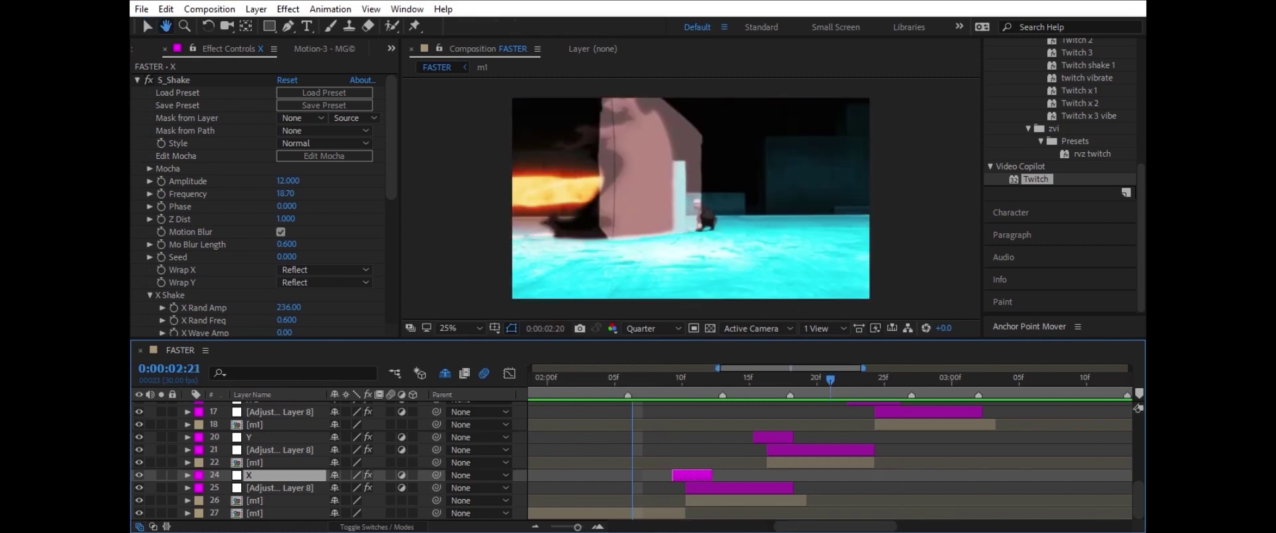
Step: Delete the X 3 shake layer
{"action": "key", "text": "minus"}
{"action": "key", "text": "equal"}
{"action": "scroll", "coordinate": [299, 462], "scroll_direction": "up", "scroll_amount": 3}
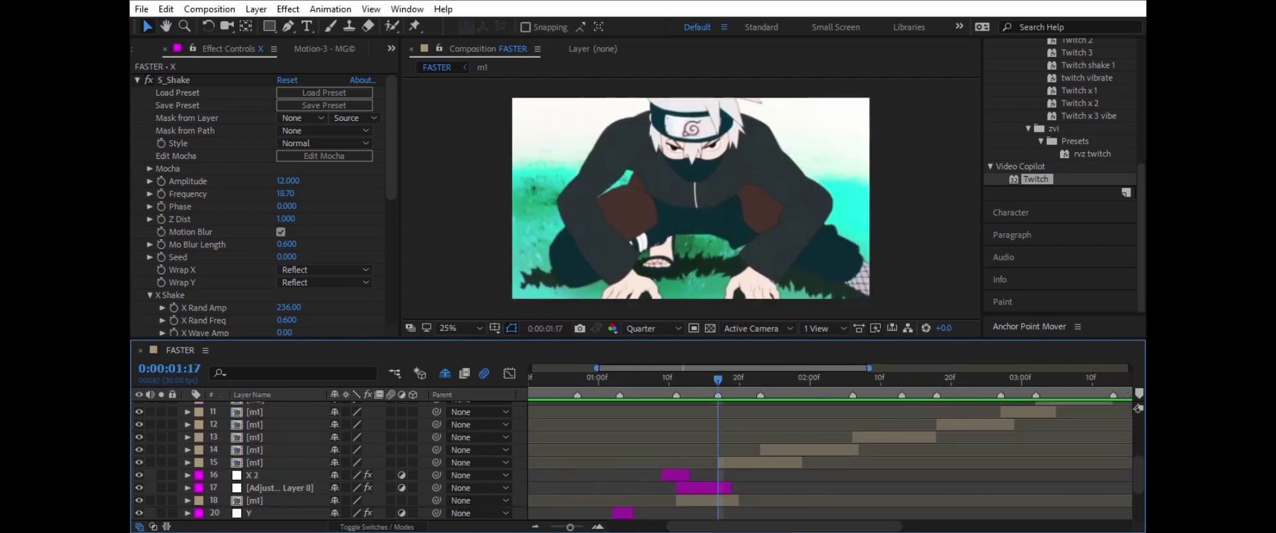
{"action": "left_click", "coordinate": [283, 461]}
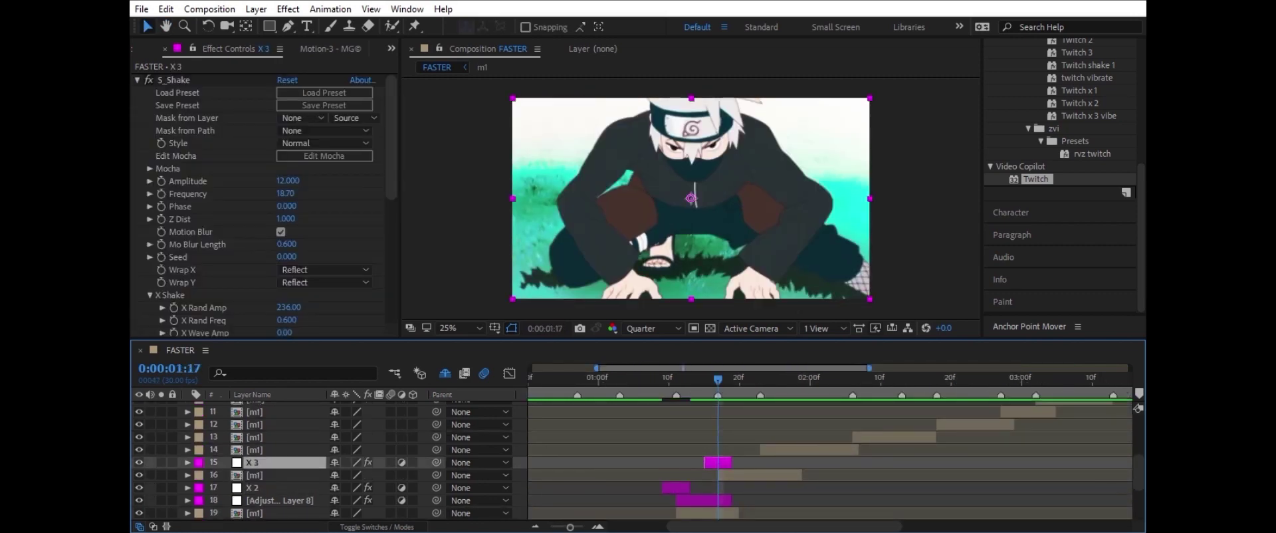
{"action": "key", "text": "Delete"}
Step: Copy the Y shake layer and place it as Y 2 one frame before the cut
{"action": "left_click", "coordinate": [283, 474]}
{"action": "key", "text": "ctrl+c"}
{"action": "key", "text": "Page_Down"}
{"action": "key", "text": "Page_Down"}
{"action": "key", "text": "ctrl+alt+v"}
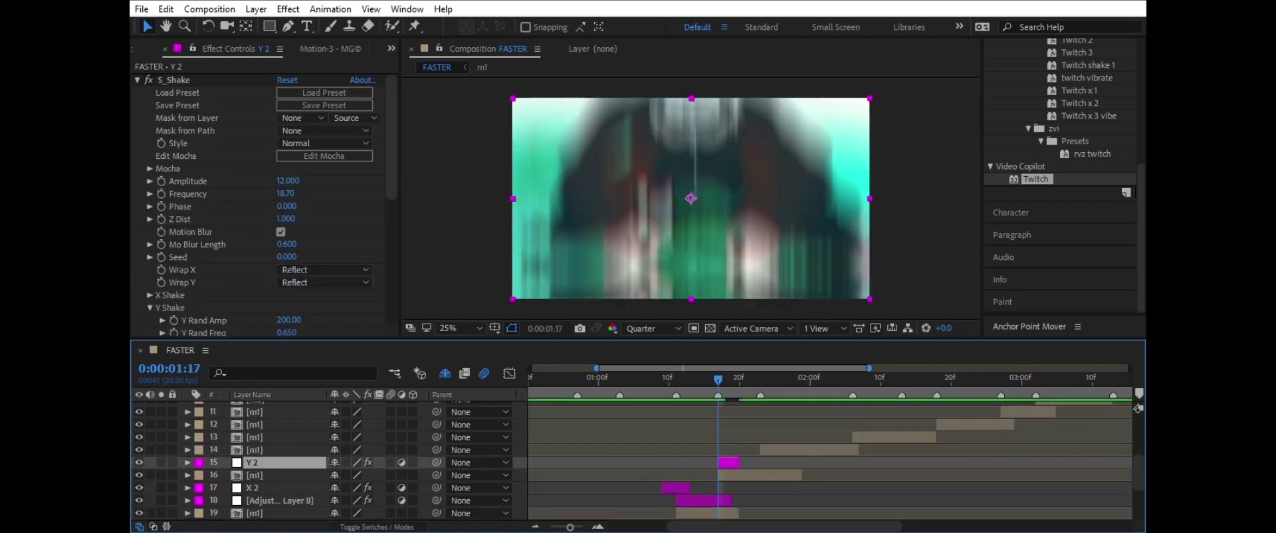
{"action": "key", "text": "equal"}
{"action": "key", "text": "equal"}
{"action": "key", "text": "alt+Page_Up"}
{"action": "key", "text": "alt+Page_Up"}
{"action": "key", "text": "alt+Page_Down"}
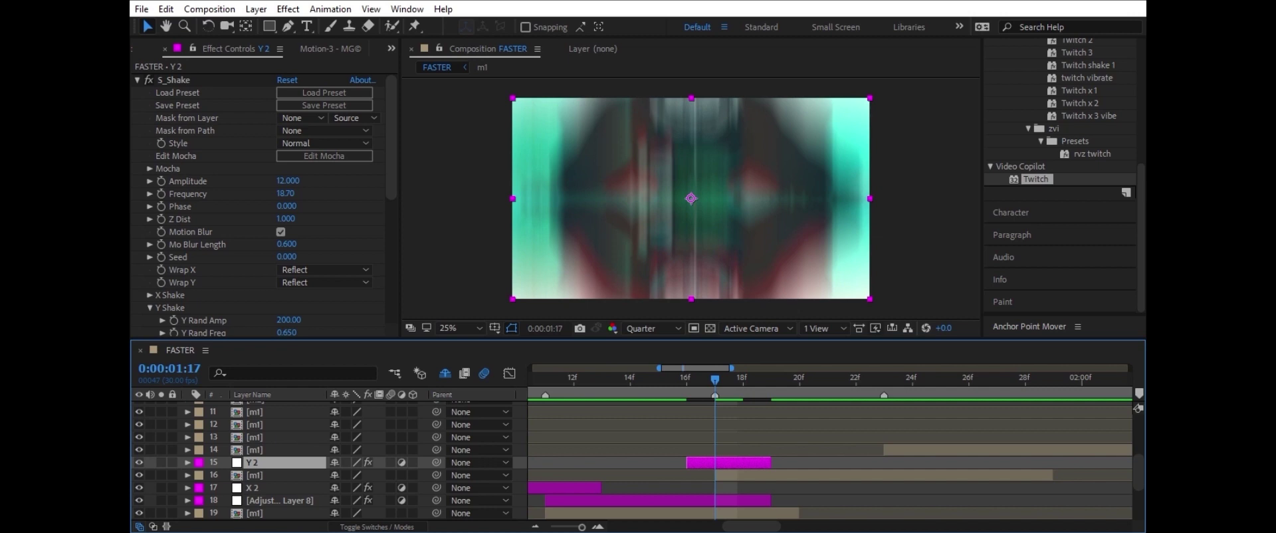
Step: Paste Y 3 two frames before the next cut marker and extend its end one frame
{"action": "key", "text": "minus"}
{"action": "key", "text": "k"}
{"action": "key", "text": "ctrl+v"}
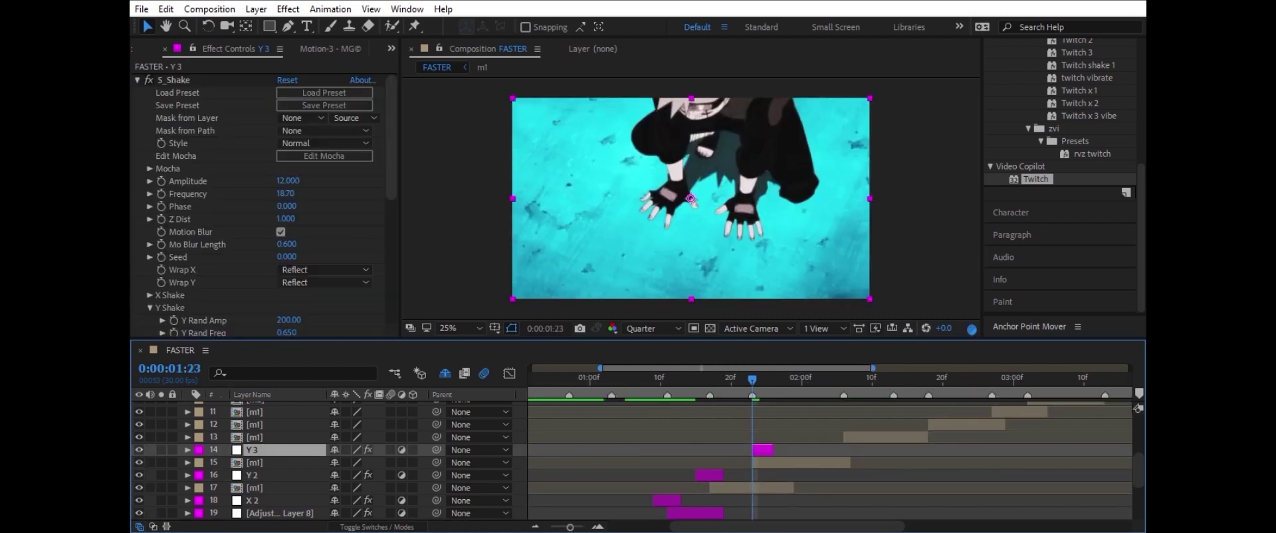
{"action": "key", "text": "alt+Page_Up"}
{"action": "key", "text": "alt+Page_Up"}
{"action": "key", "text": "equal"}
{"action": "key", "text": "equal"}
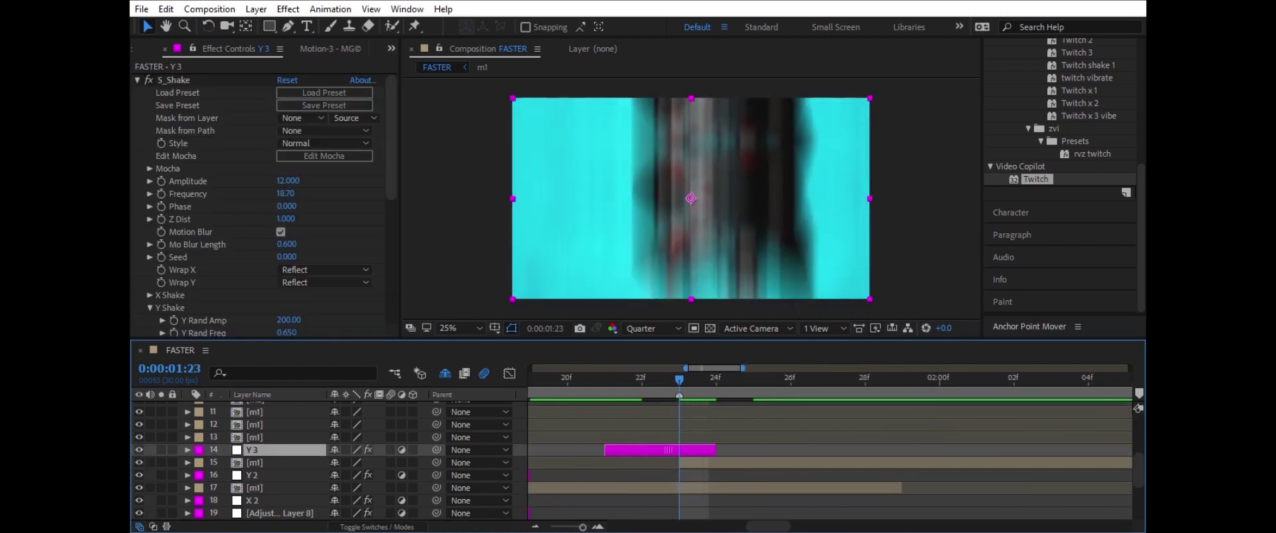
{"action": "key", "text": "Page_Down"}
{"action": "key", "text": "alt+bracketright"}
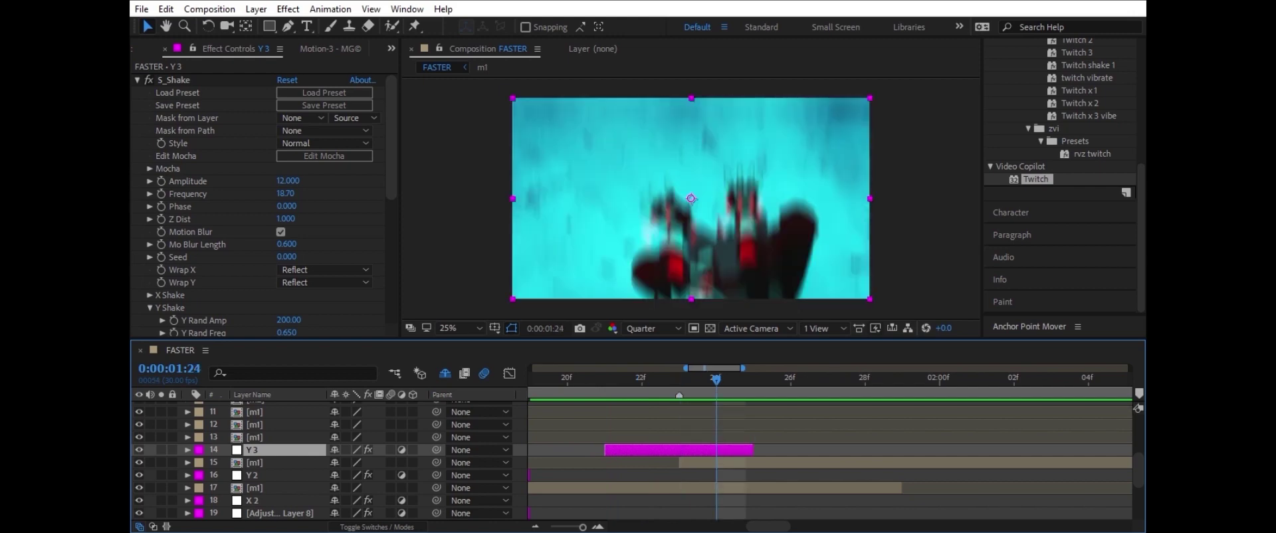
{"action": "key", "text": "minus"}
{"action": "key", "text": "minus"}
Step: Paste Y 4 two frames before the following cut, replay, and delete Y 3
{"action": "key", "text": "k"}
{"action": "key", "text": "ctrl+v"}
{"action": "key", "text": "alt+Page_Up"}
{"action": "key", "text": "alt+Page_Up"}
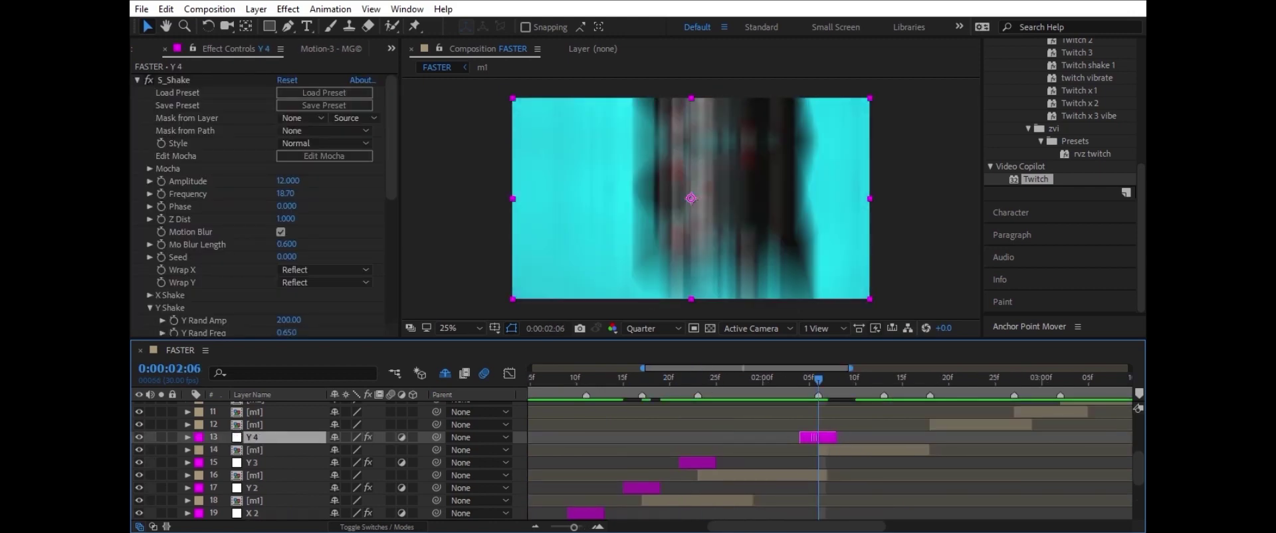
{"action": "key", "text": "space"}
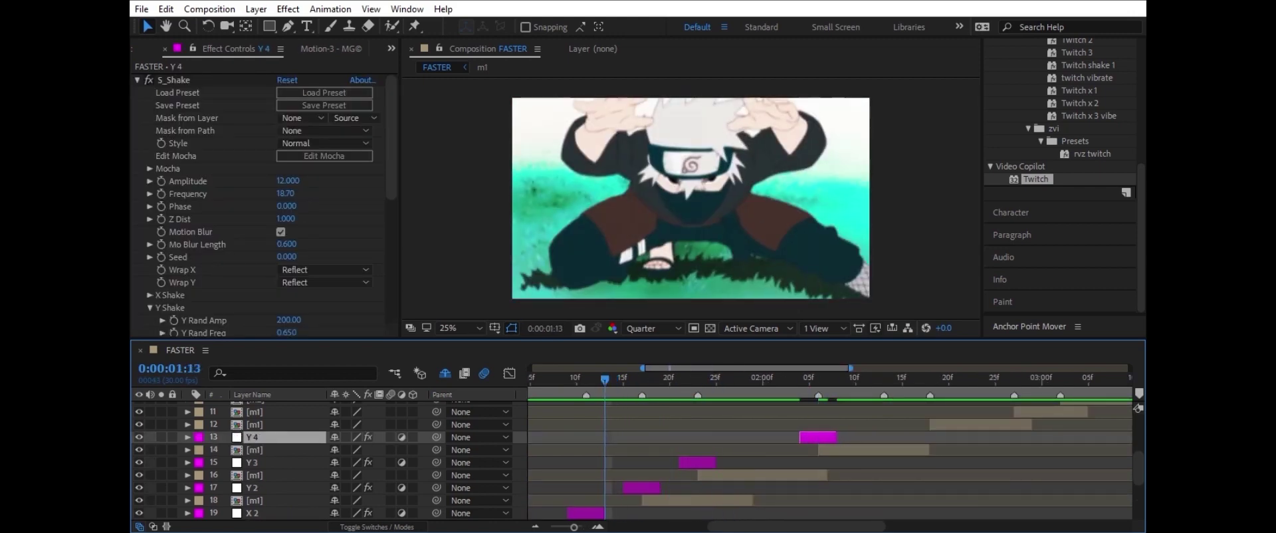
{"action": "key", "text": "ctrl+Down"}
{"action": "key", "text": "ctrl+Down"}
{"action": "key", "text": "Delete"}
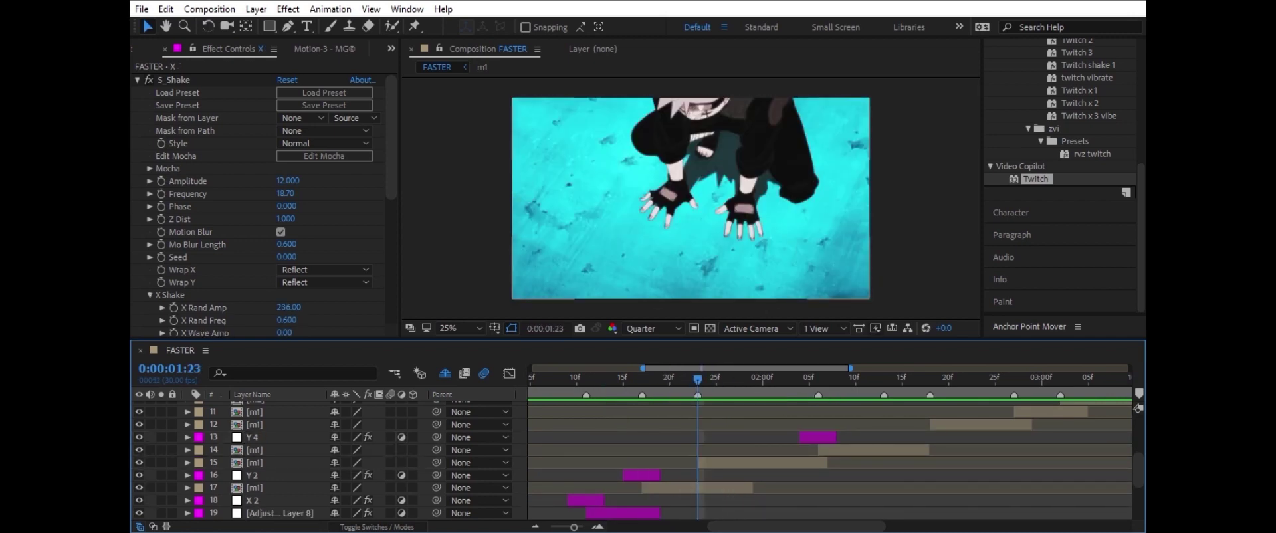
Step: Paste an X shake copy as X 3 and start it just before the 1:23 cut
{"action": "key", "text": "ctrl+v"}
{"action": "key", "text": "alt+Page_Up"}
{"action": "key", "text": "alt+Page_Up"}
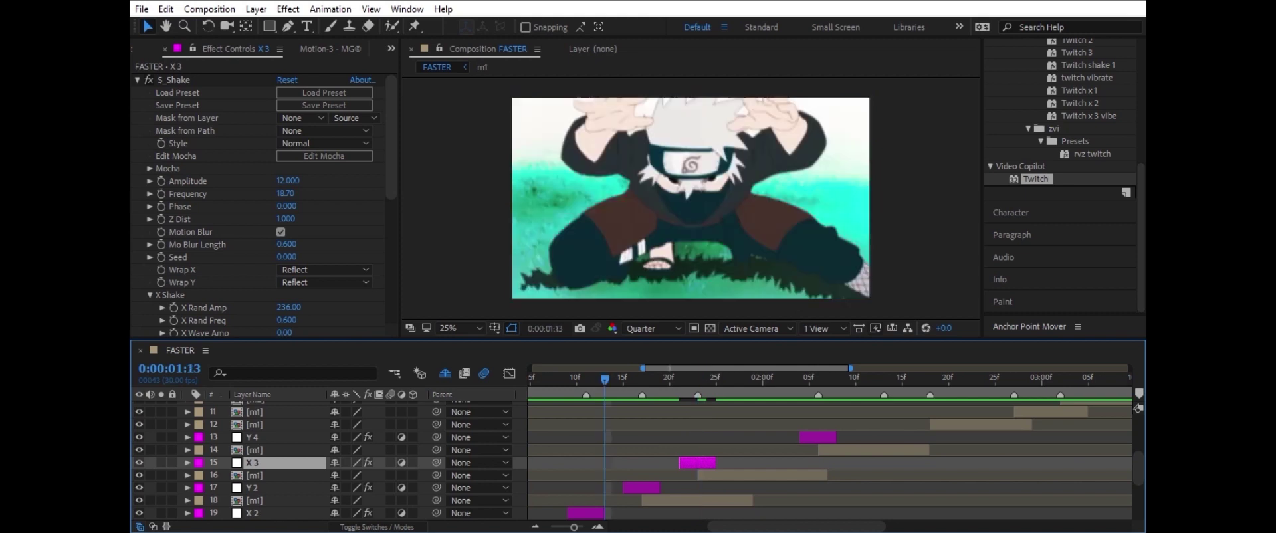
{"action": "key", "text": "ctrl+Down"}
{"action": "key", "text": "ctrl+Down"}
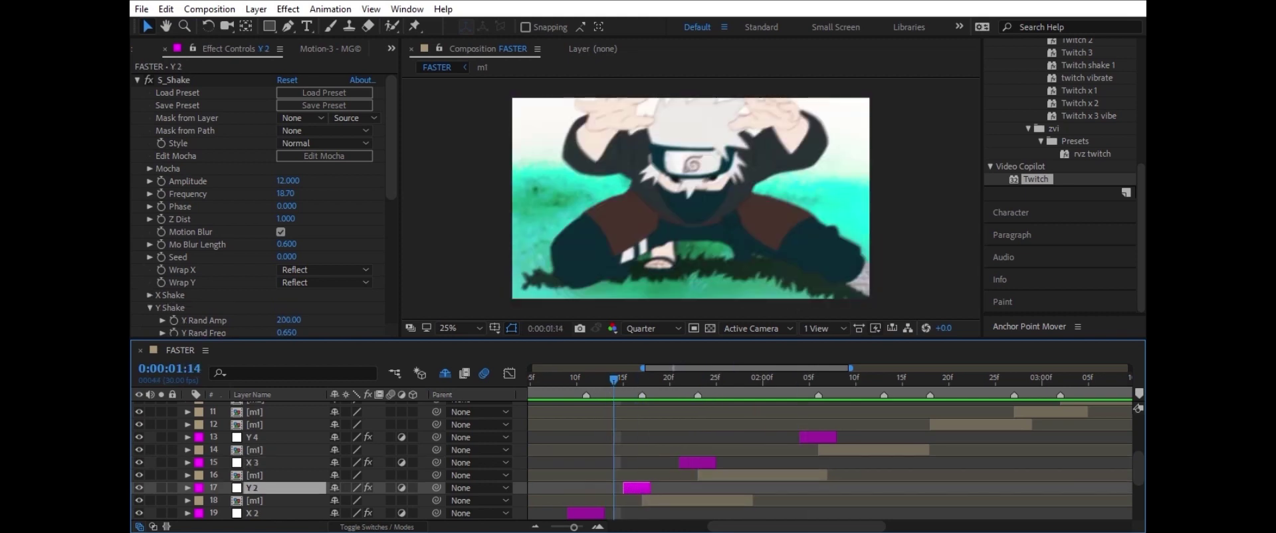
{"action": "scroll", "coordinate": [831, 459], "scroll_direction": "down", "scroll_amount": 3}
{"action": "key", "text": "Page_Down"}
{"action": "key", "text": "equal"}
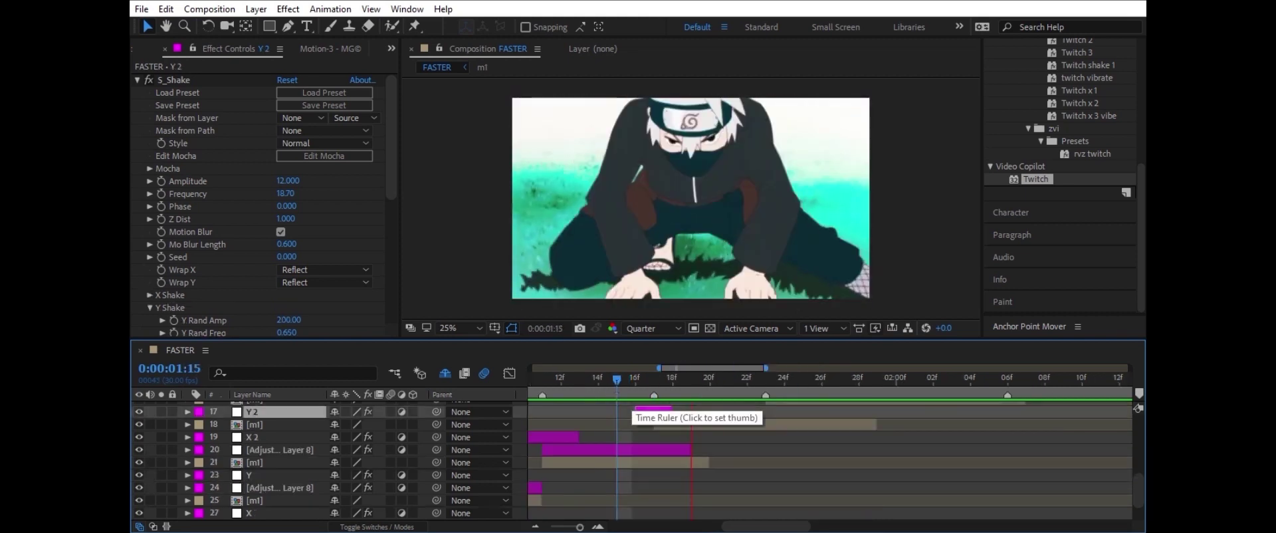
{"action": "key", "text": "Page_Down"}
{"action": "key", "text": "Page_Down"}
{"action": "key", "text": "Page_Down"}
{"action": "key", "text": "Page_Down"}
{"action": "key", "text": "Page_Down"}
{"action": "key", "text": "Page_Down"}
{"action": "key", "text": "Page_Down"}
{"action": "key", "text": "Page_Down"}
{"action": "key", "text": "minus"}
{"action": "scroll", "coordinate": [830, 458], "scroll_direction": "up", "scroll_amount": 2}
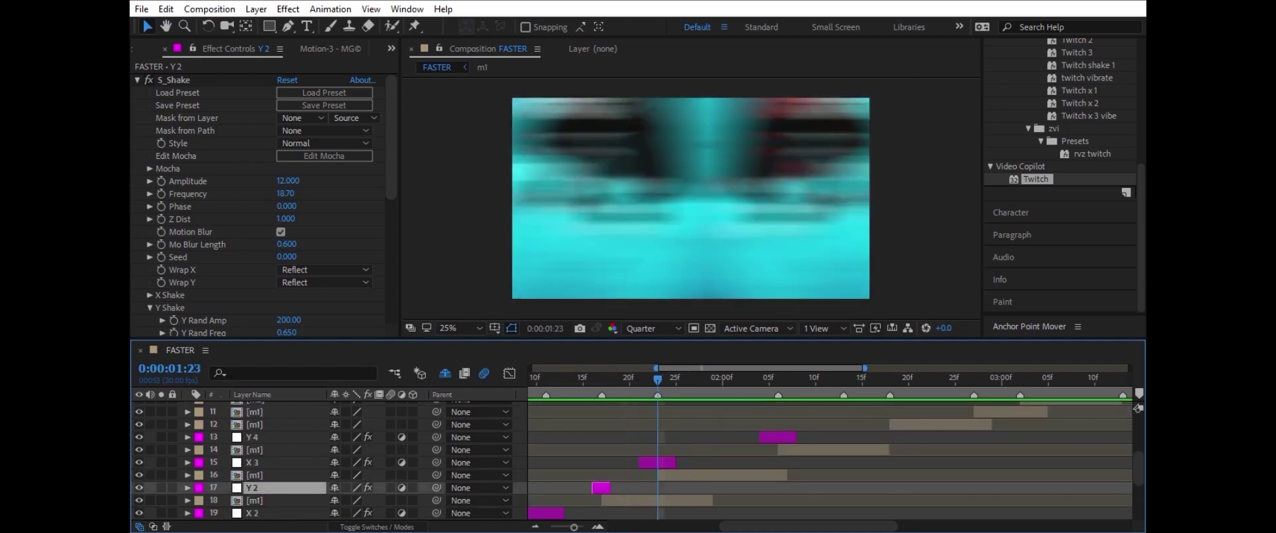
{"action": "key", "text": "ctrl+Up"}
{"action": "key", "text": "ctrl+Up"}
{"action": "key", "text": "Page_Up"}
{"action": "key", "text": "bracketleft"}
Step: Trim the Y 4 shake layer to two frames at its cut
{"action": "key", "text": "space"}
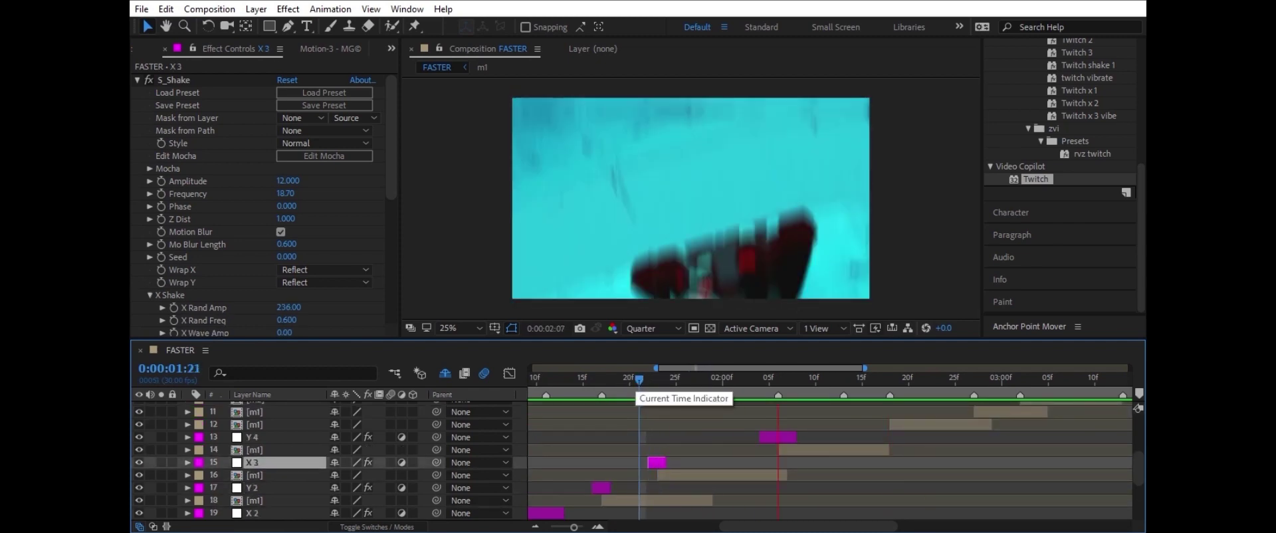
{"action": "key", "text": "ctrl+Up"}
{"action": "key", "text": "ctrl+Up"}
{"action": "key", "text": "alt+bracketright"}
{"action": "key", "text": "Page_Up"}
{"action": "key", "text": "alt+bracketleft"}
{"action": "key", "text": "Page_Up"}
{"action": "key", "text": "space"}
Step: Raise the Blue Amplitude value to 1.410
{"action": "key", "text": "equal"}
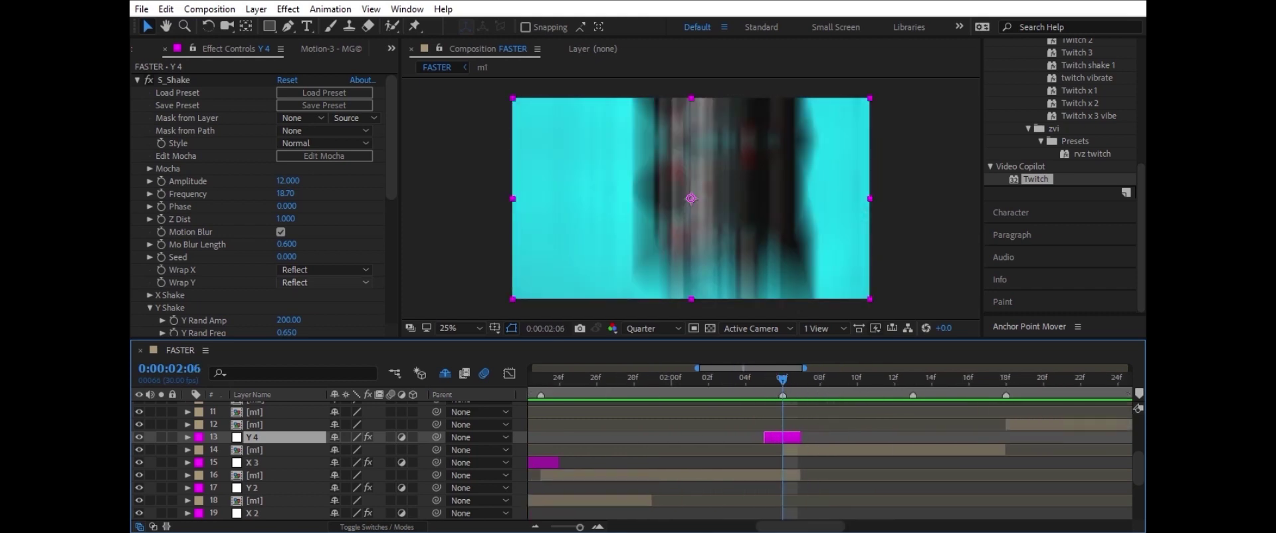
{"action": "scroll", "coordinate": [259, 199], "scroll_direction": "down", "scroll_amount": 5}
{"action": "left_click_drag", "start_coordinate": [286, 245], "coordinate": [308, 245]}
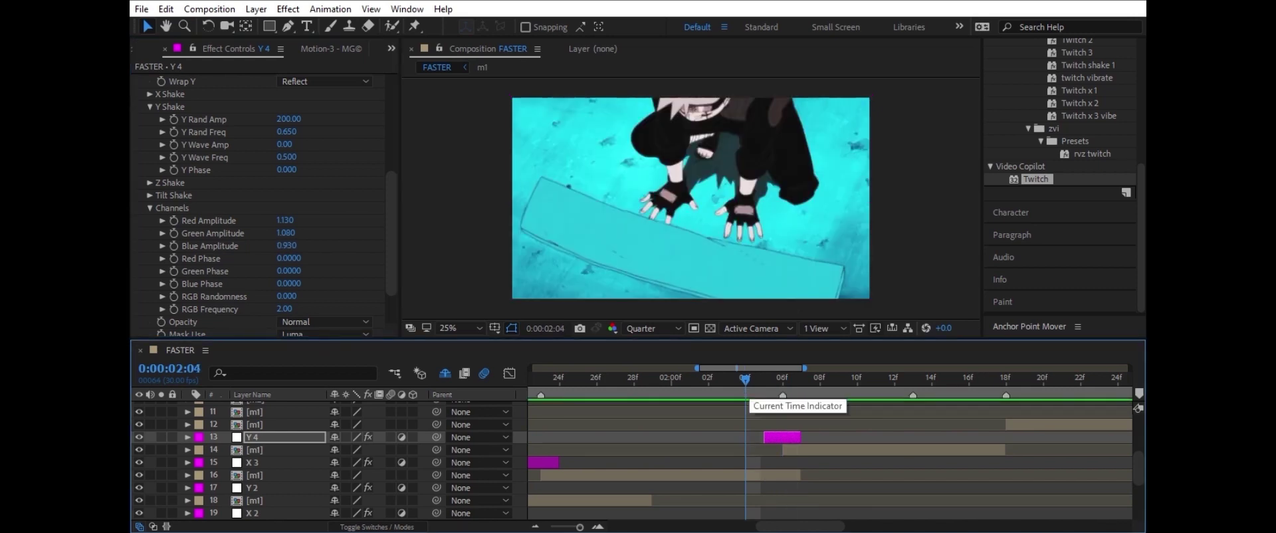
{"action": "scroll", "coordinate": [631, 458], "scroll_direction": "down", "scroll_amount": 2}
{"action": "left_click", "coordinate": [279, 450]}
{"action": "scroll", "coordinate": [279, 450], "scroll_direction": "up", "scroll_amount": 3}
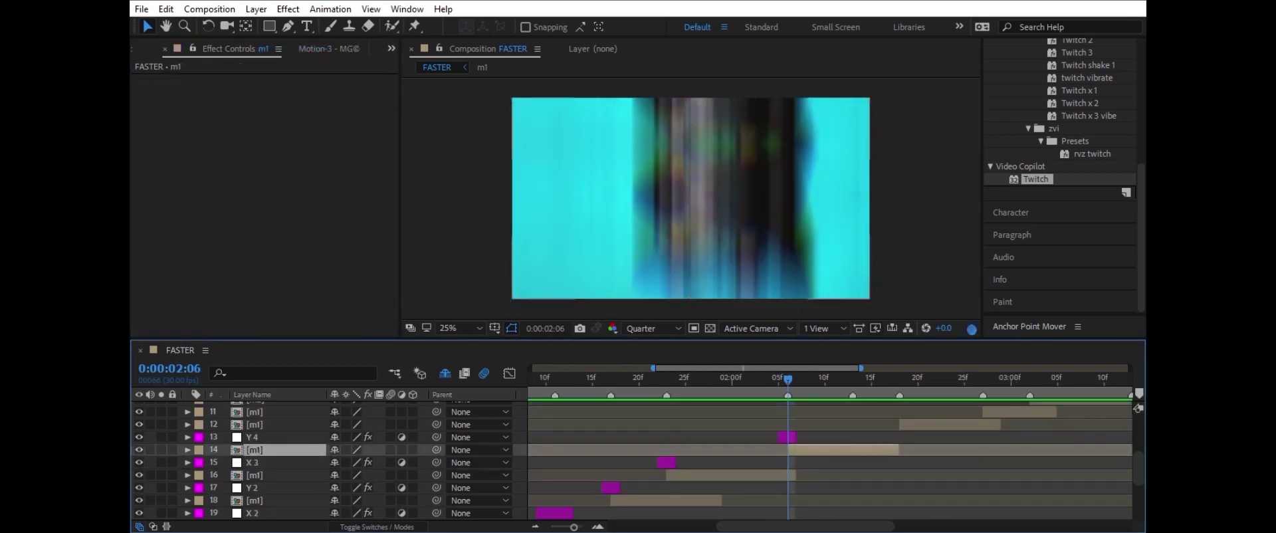
{"action": "left_click", "coordinate": [279, 450]}
Step: Preview with Adjustment Layer 8 at the 0:00:02:06 cut, then select layer X 3
{"action": "left_click", "coordinate": [834, 378]}
{"action": "key", "text": "space"}
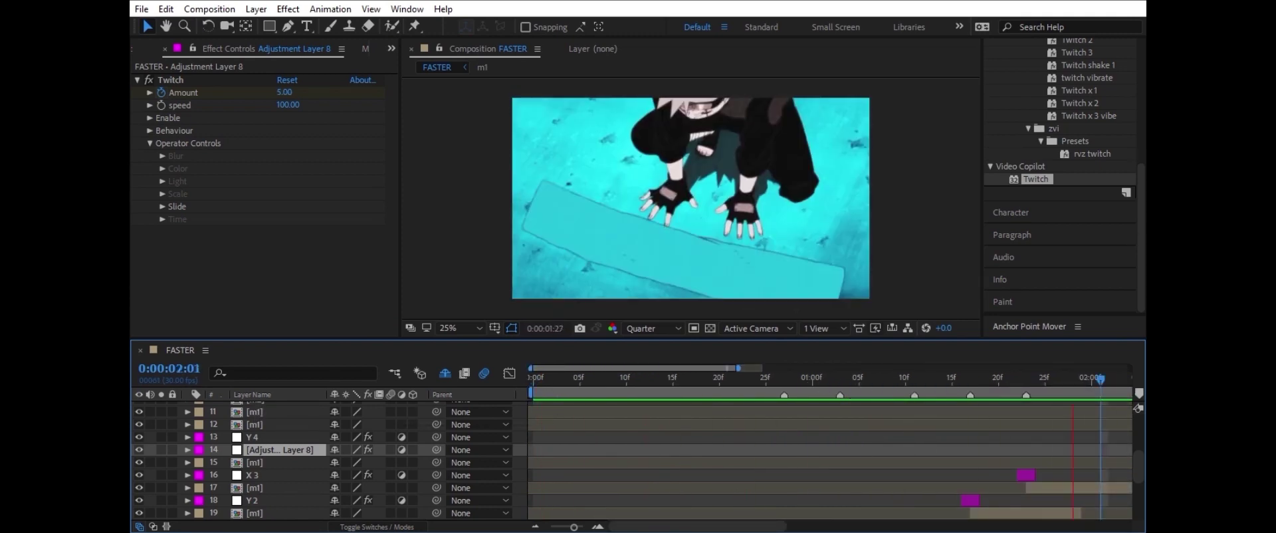
{"action": "scroll", "coordinate": [631, 458], "scroll_direction": "down", "scroll_amount": 3}
{"action": "key", "text": "minus"}
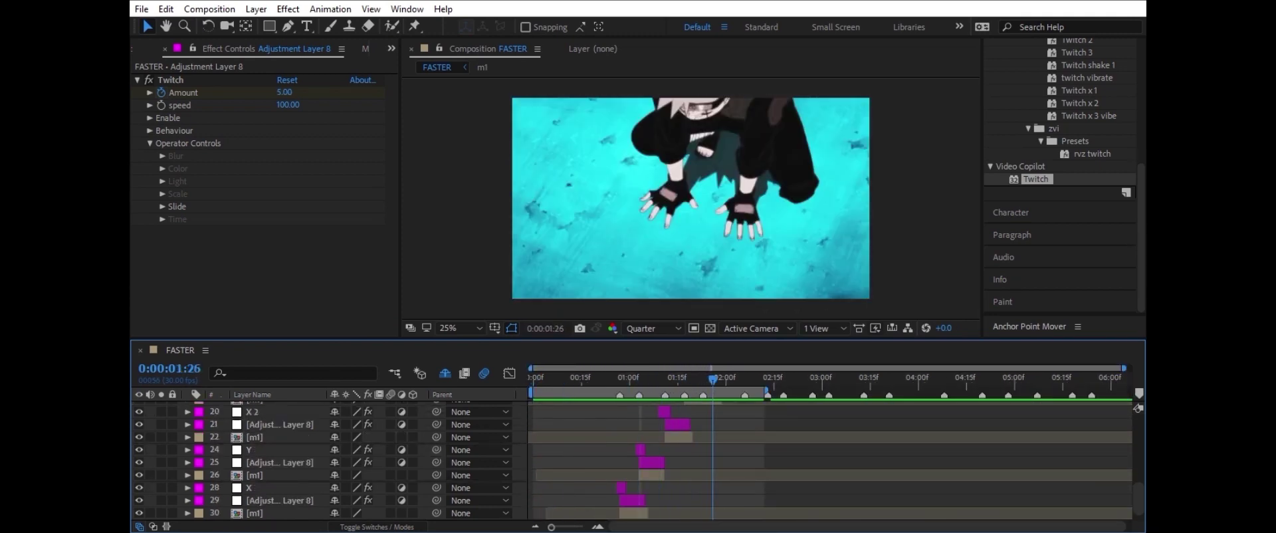
{"action": "scroll", "coordinate": [631, 459], "scroll_direction": "up", "scroll_amount": 2}
{"action": "key", "text": "equal"}
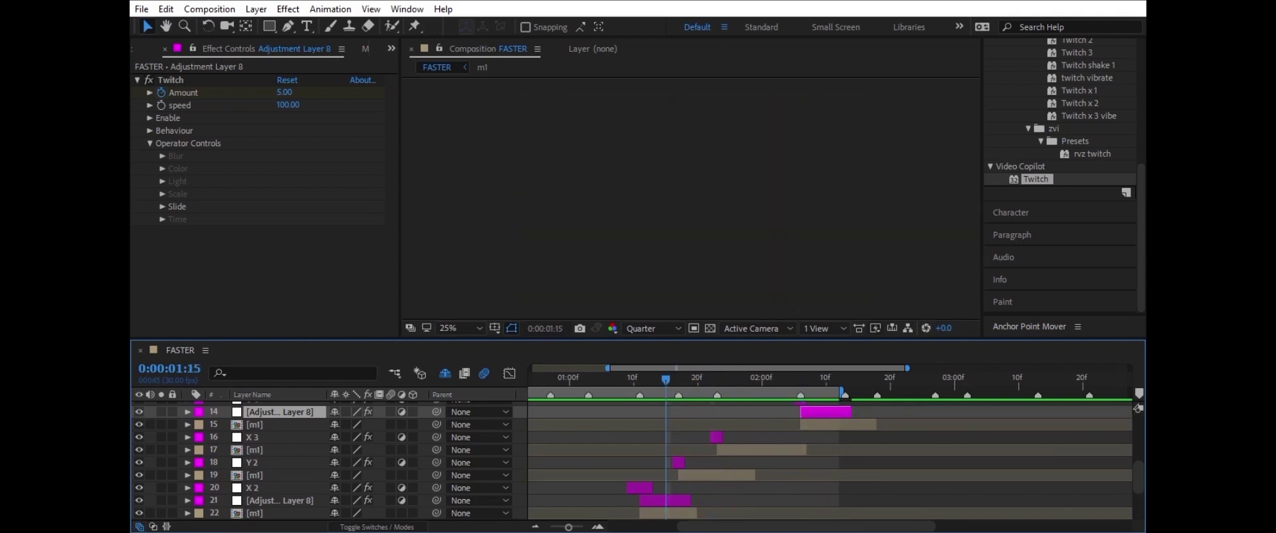
{"action": "key", "text": "equal"}
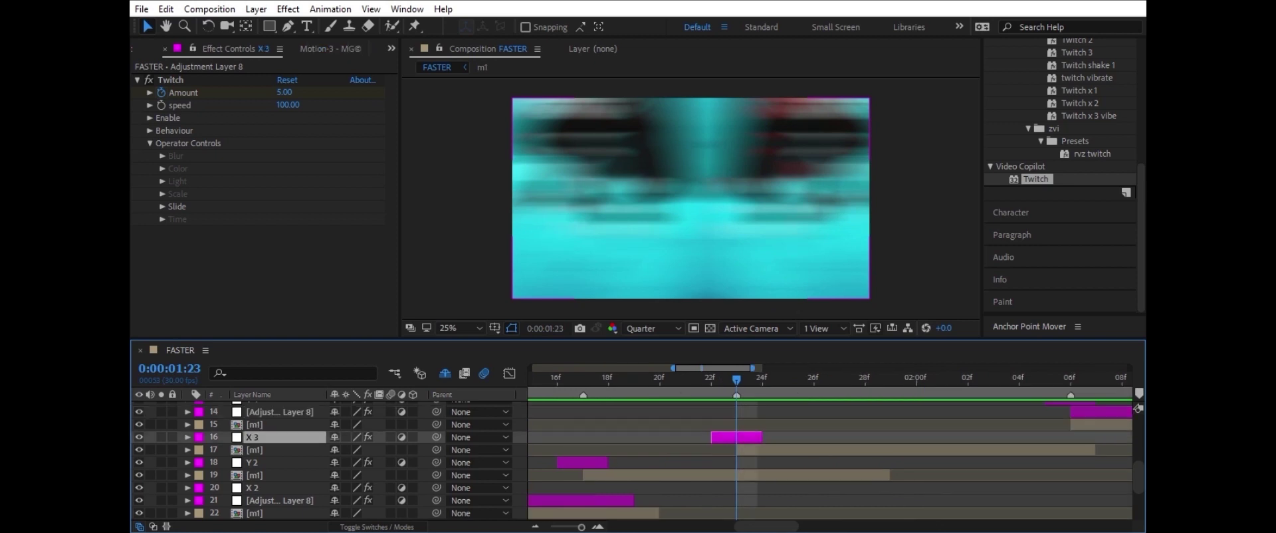
{"action": "left_click", "coordinate": [252, 436]}
{"action": "key", "text": "ctrl+5"}
Step: Apply an Exposure effect to layer X 3 with Exposure 3.00
{"action": "type", "text": "exposur"}
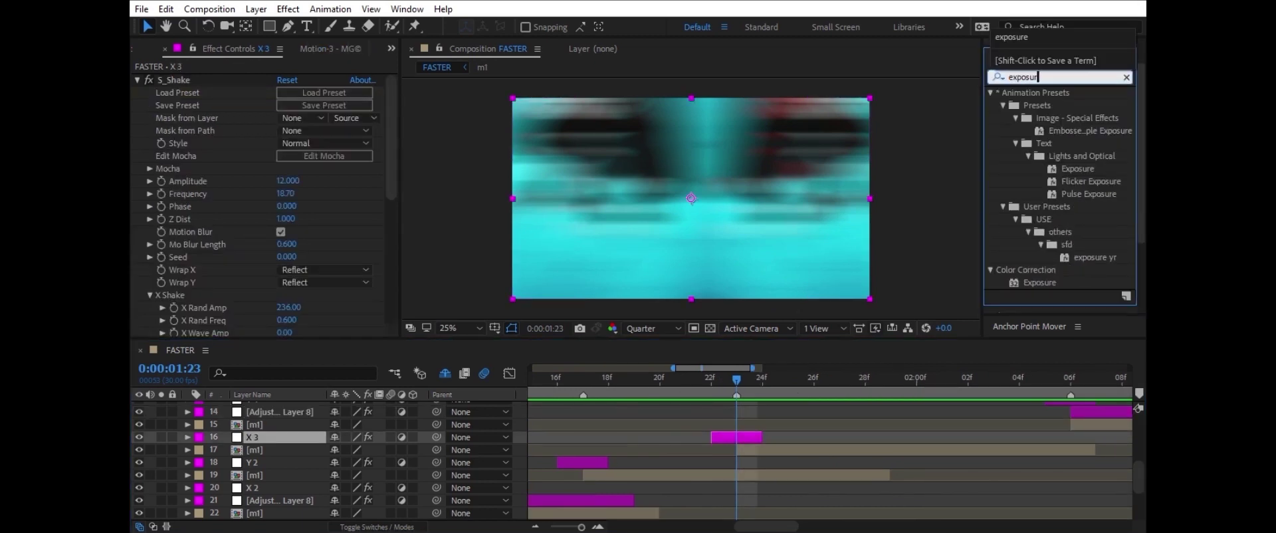
{"action": "type", "text": "e"}
{"action": "double_click", "coordinate": [1040, 283]}
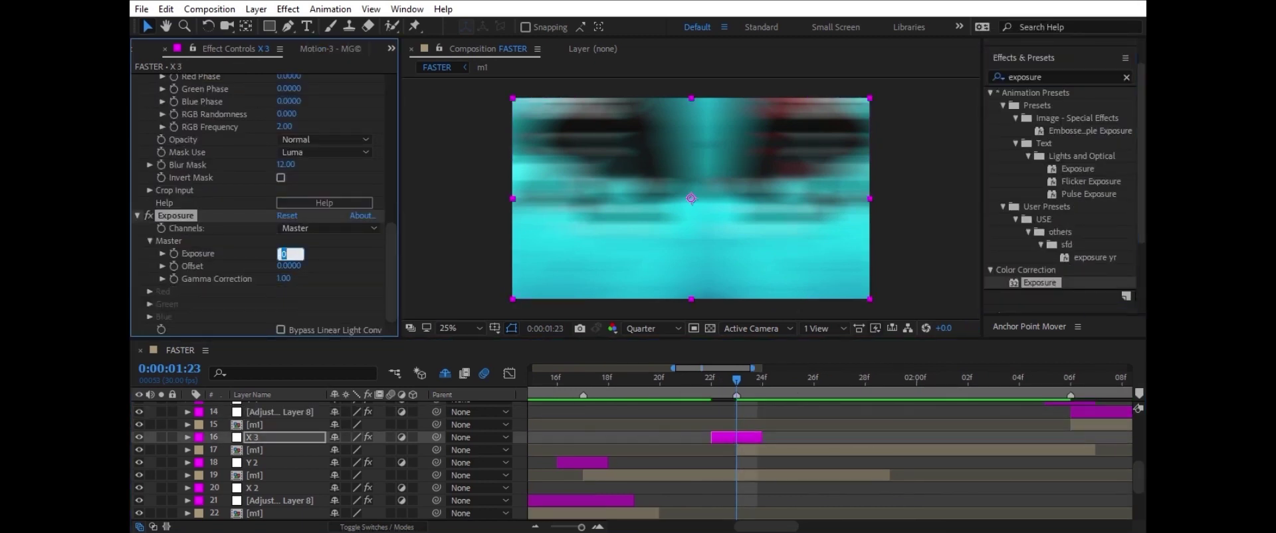
{"action": "type", "text": "3"}
{"action": "key", "text": "Return"}
{"action": "left_click", "coordinate": [658, 377]}
{"action": "key", "text": "minus"}
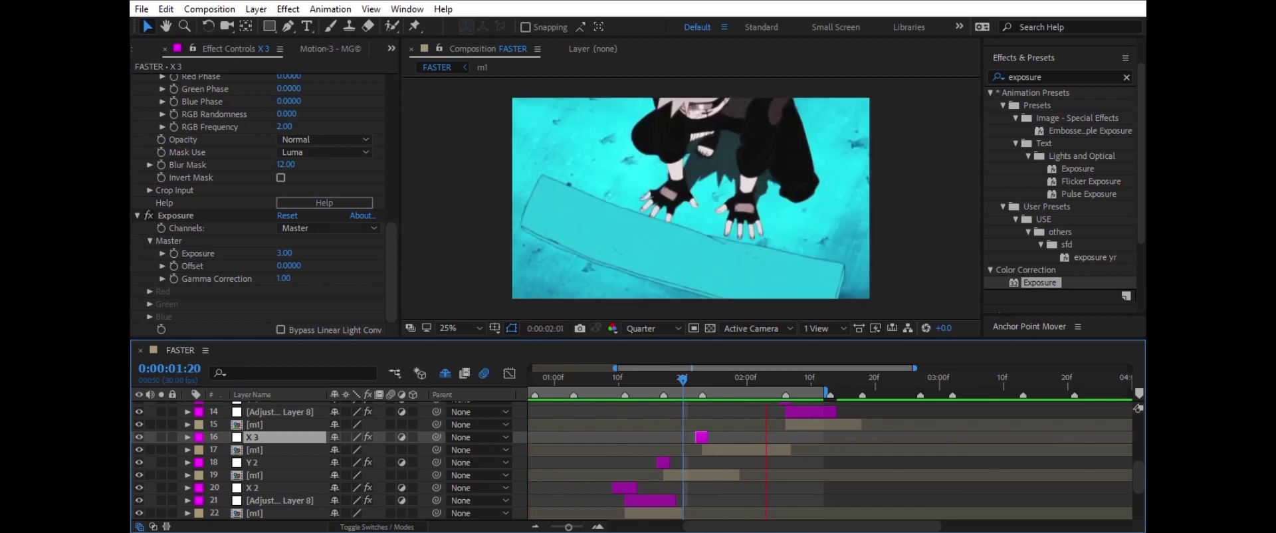
Step: Preview the sequence from the beginning twice
{"action": "key", "text": "space"}
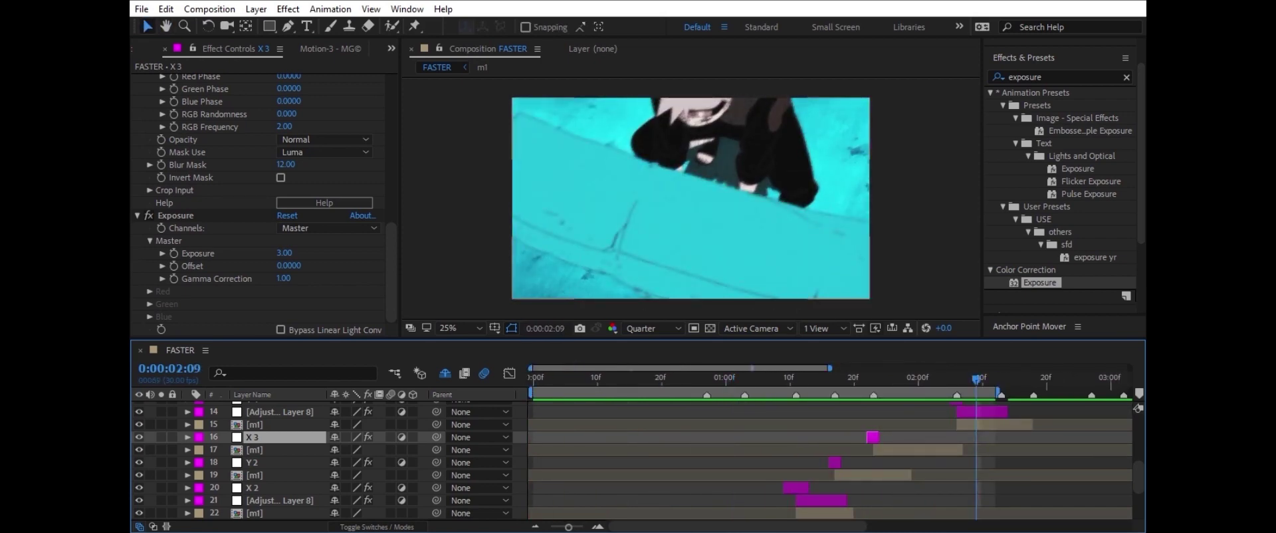
{"action": "key", "text": "XF86AudioLowerVolume"}
{"action": "key", "text": "space"}
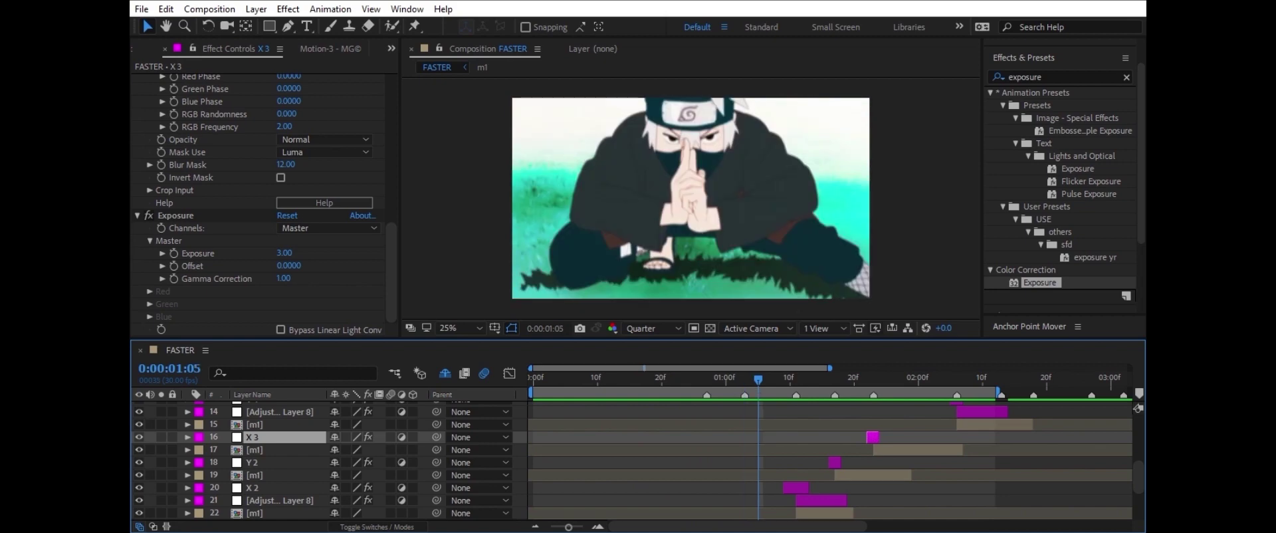
{"action": "scroll", "coordinate": [319, 462], "scroll_direction": "down", "scroll_amount": 3}
{"action": "key", "text": "="}
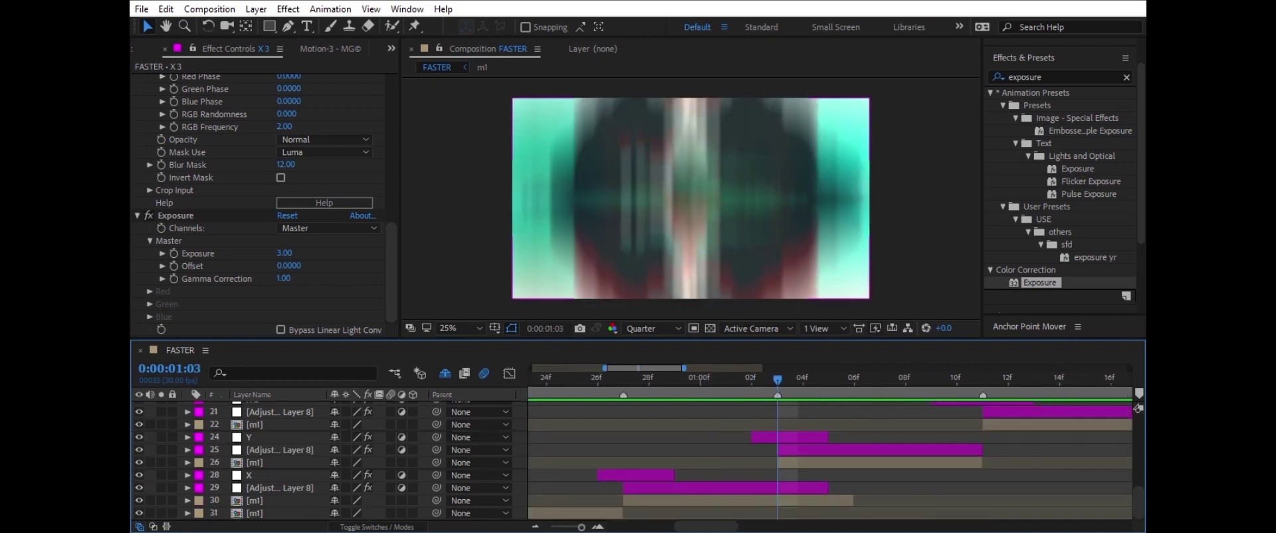
Step: Apply the Exposure effect to layer Y 2 at 2.00
{"action": "left_click", "coordinate": [266, 436]}
{"action": "left_click", "coordinate": [266, 474]}
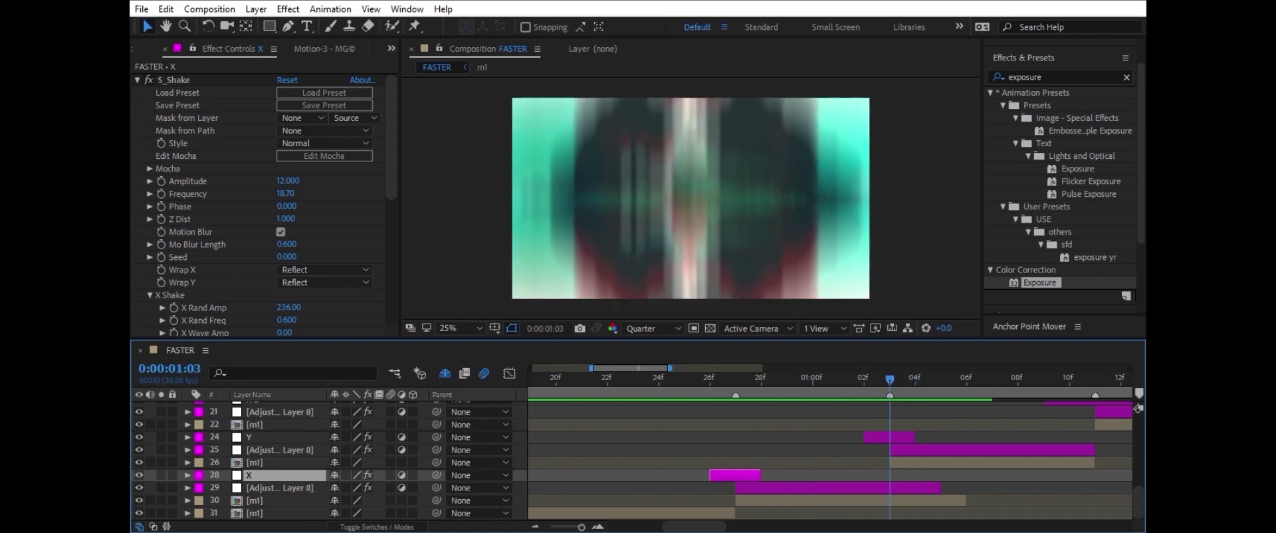
{"action": "key", "text": "semicolon"}
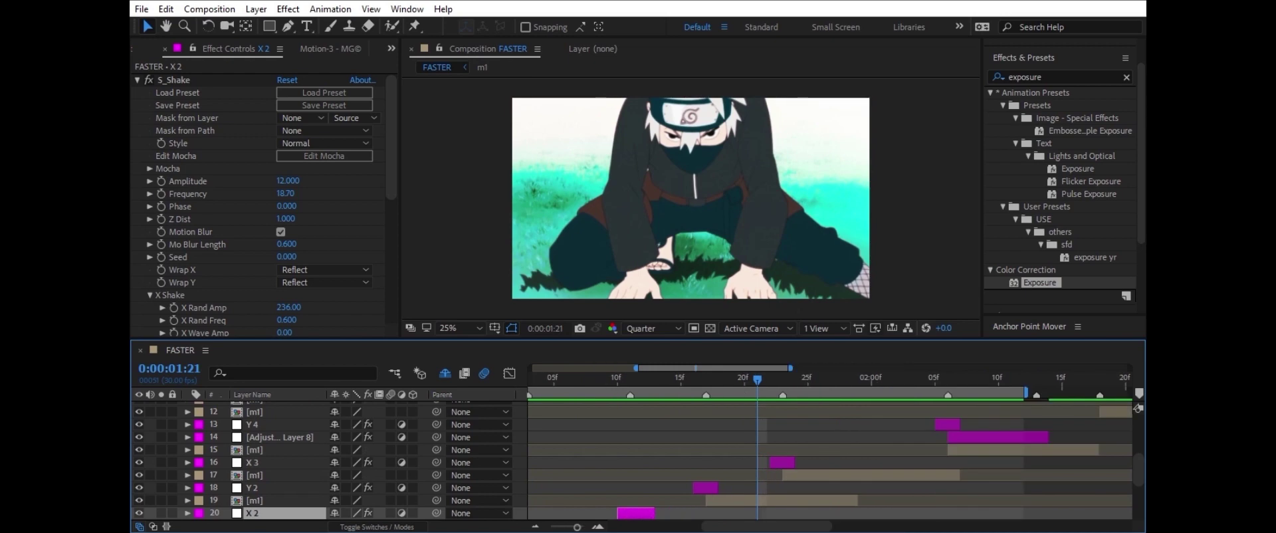
{"action": "left_click", "coordinate": [252, 487]}
{"action": "double_click", "coordinate": [1039, 283]}
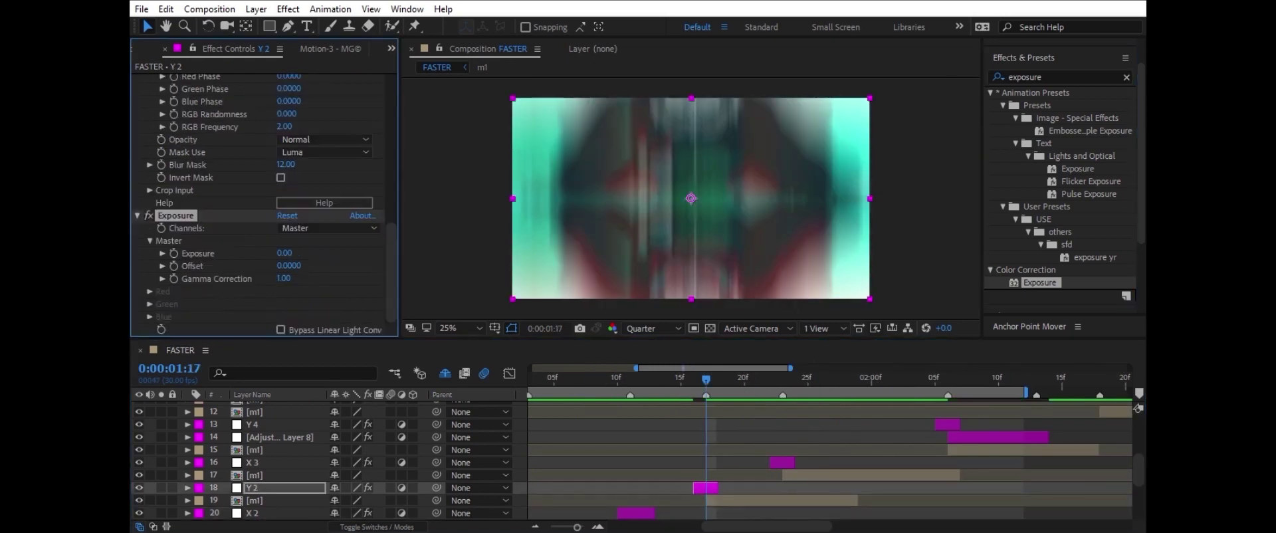
Step: Preview the edit and step frame by frame around the Y 2 cut
{"action": "key", "text": "space"}
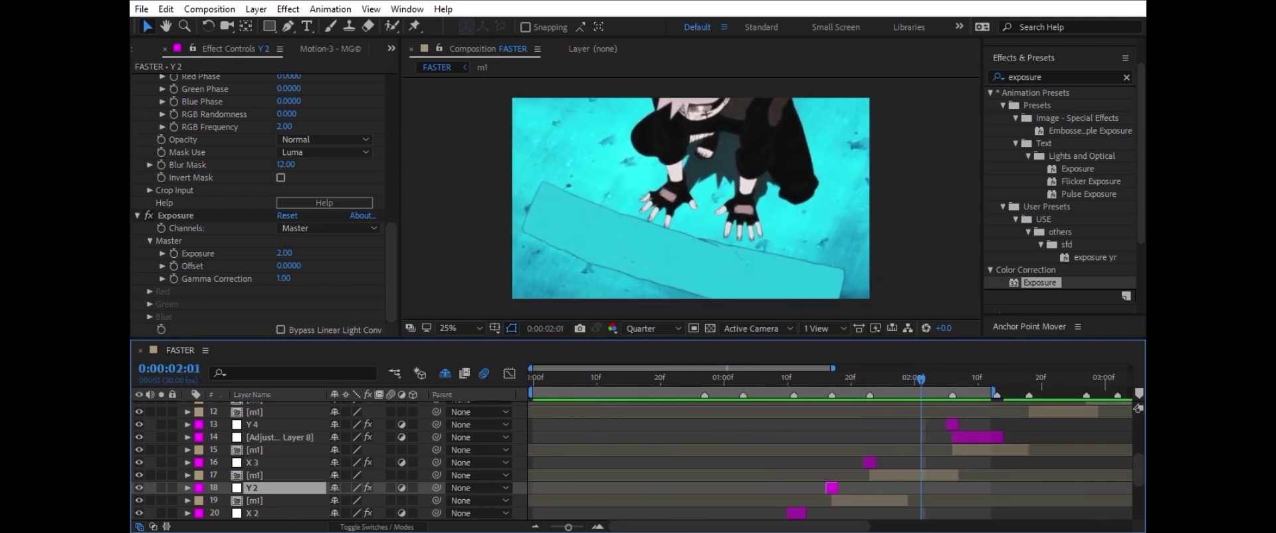
{"action": "key", "text": "equal"}
{"action": "key", "text": "Page_Up"}
{"action": "key", "text": "Page_Down"}
{"action": "key", "text": "Page_Down"}
{"action": "key", "text": "Page_Up"}
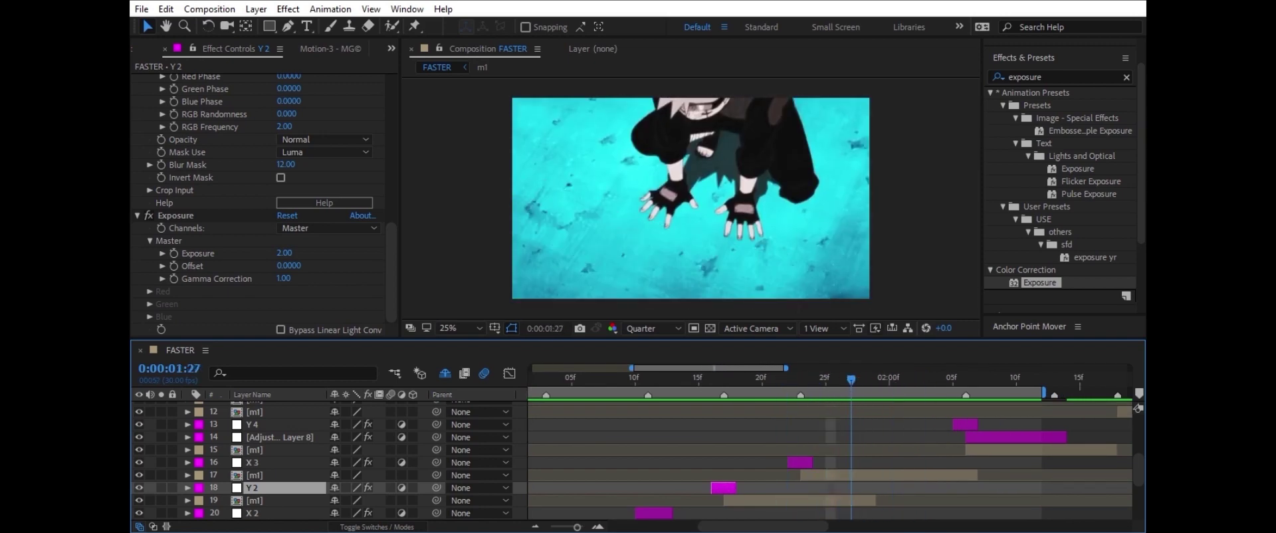
{"action": "left_click", "coordinate": [691, 198]}
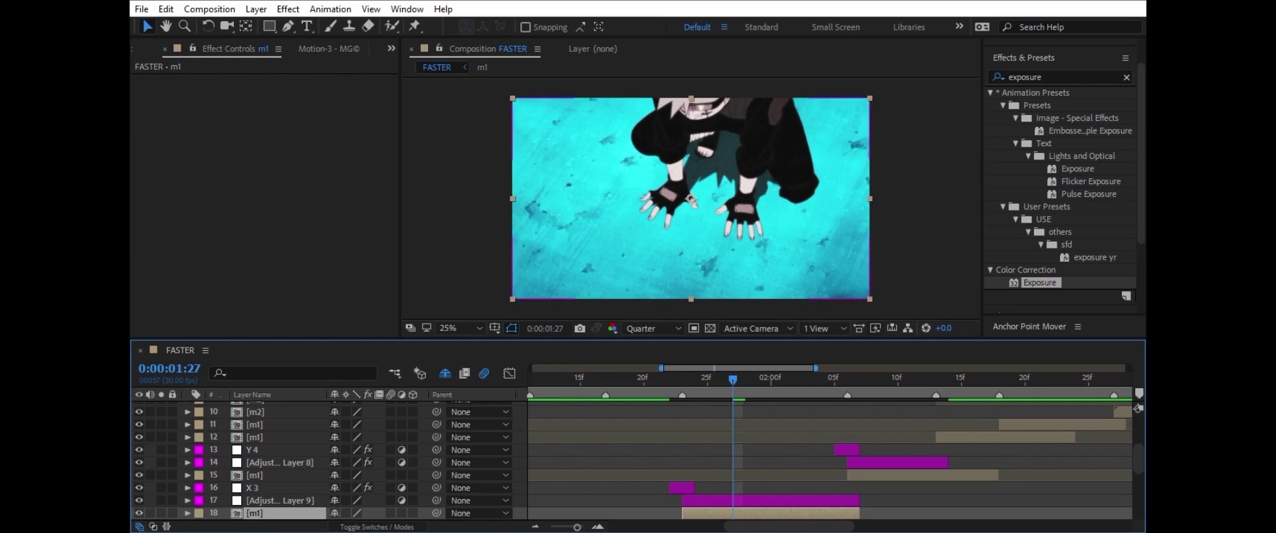
Step: Add Adjustment Layer 10 starting at the 0:00:02:13 cut with Turbulent Displace applied
{"action": "key", "text": "ctrl+v"}
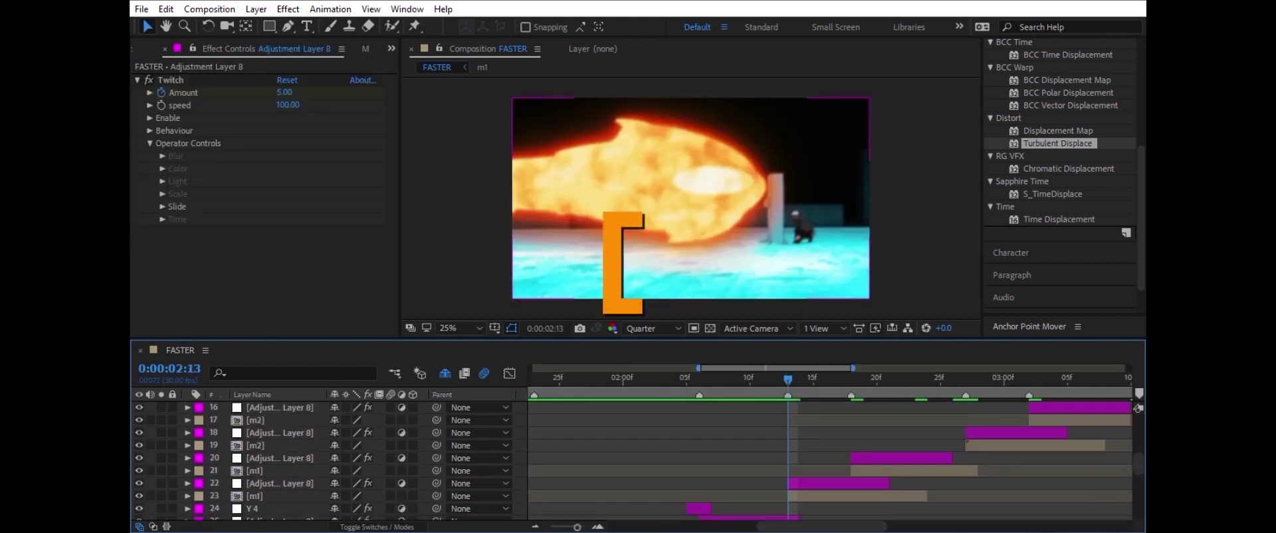
{"action": "key", "text": "ctrl+alt+y"}
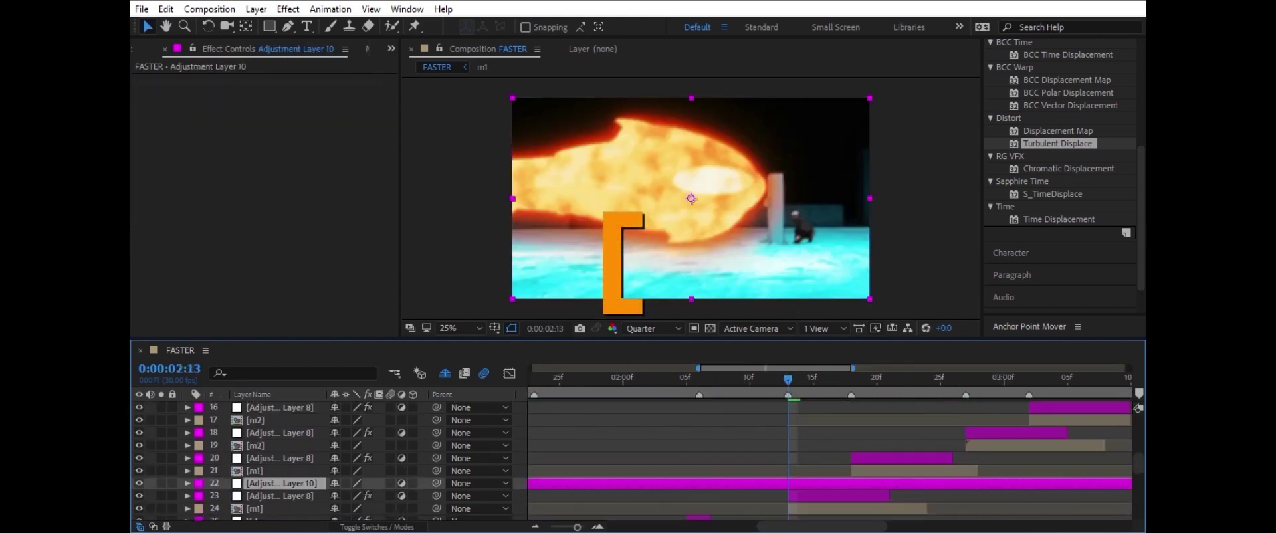
{"action": "key", "text": "alt+bracketleft"}
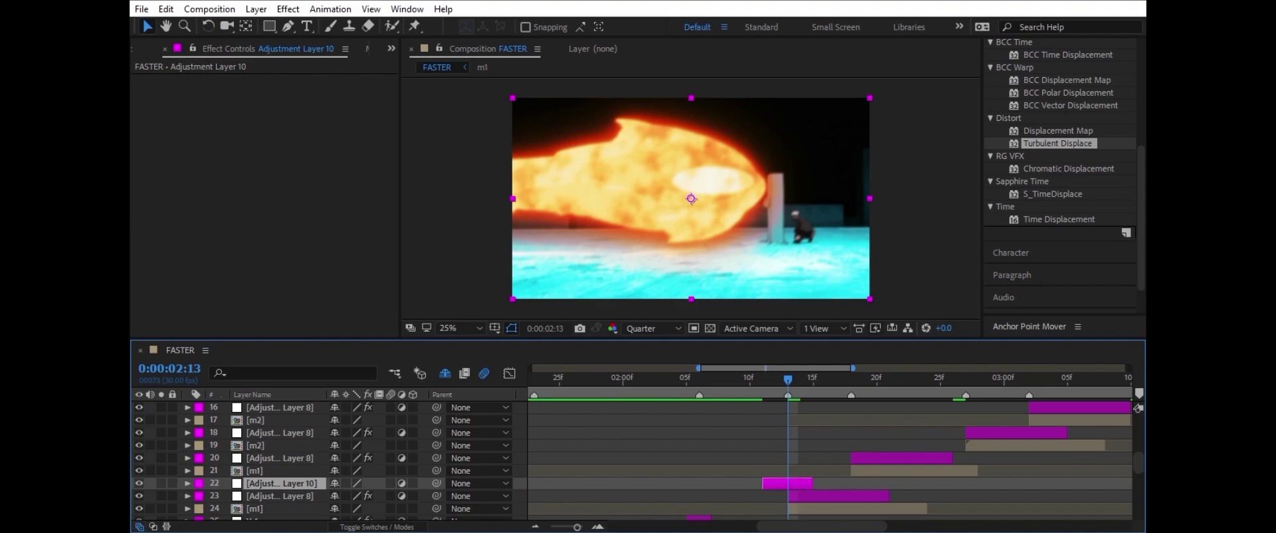
{"action": "double_click", "coordinate": [1056, 143]}
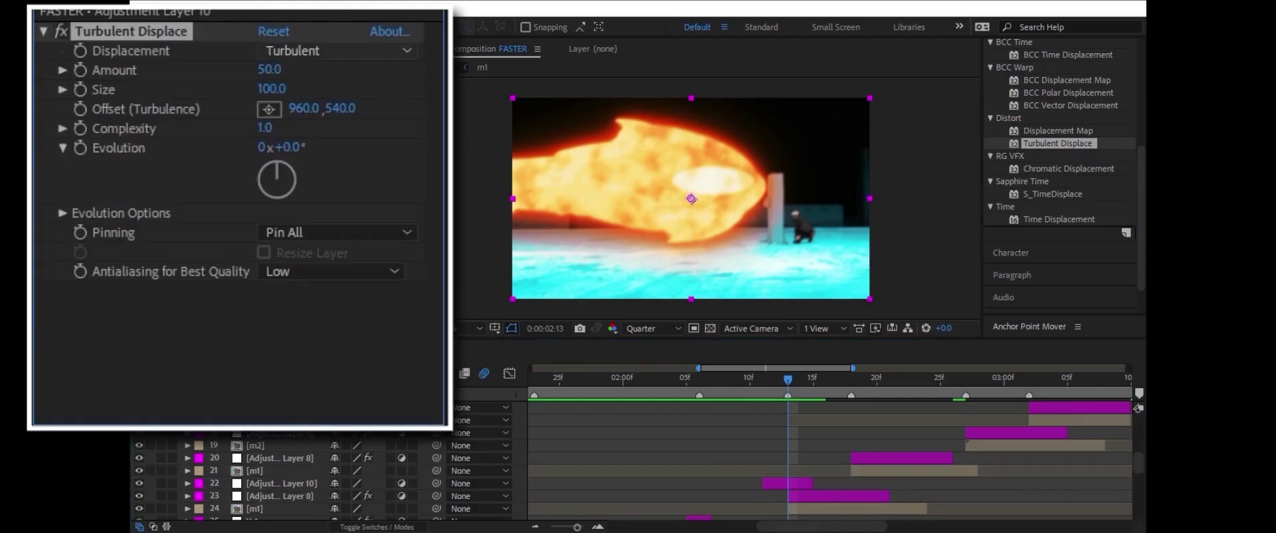
Step: Switch Turbulent Displace to Horizontal Displacement and raise Amount to 573.0
{"action": "left_click", "coordinate": [336, 51]}
{"action": "left_click", "coordinate": [402, 267]}
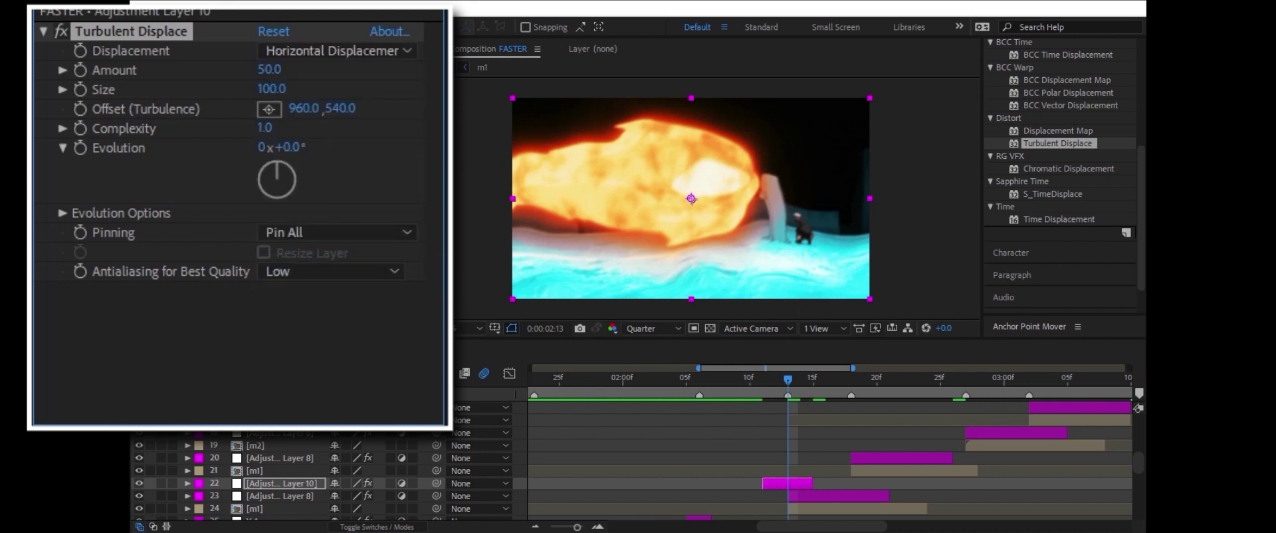
{"action": "left_click", "coordinate": [271, 89]}
{"action": "key", "text": "Return"}
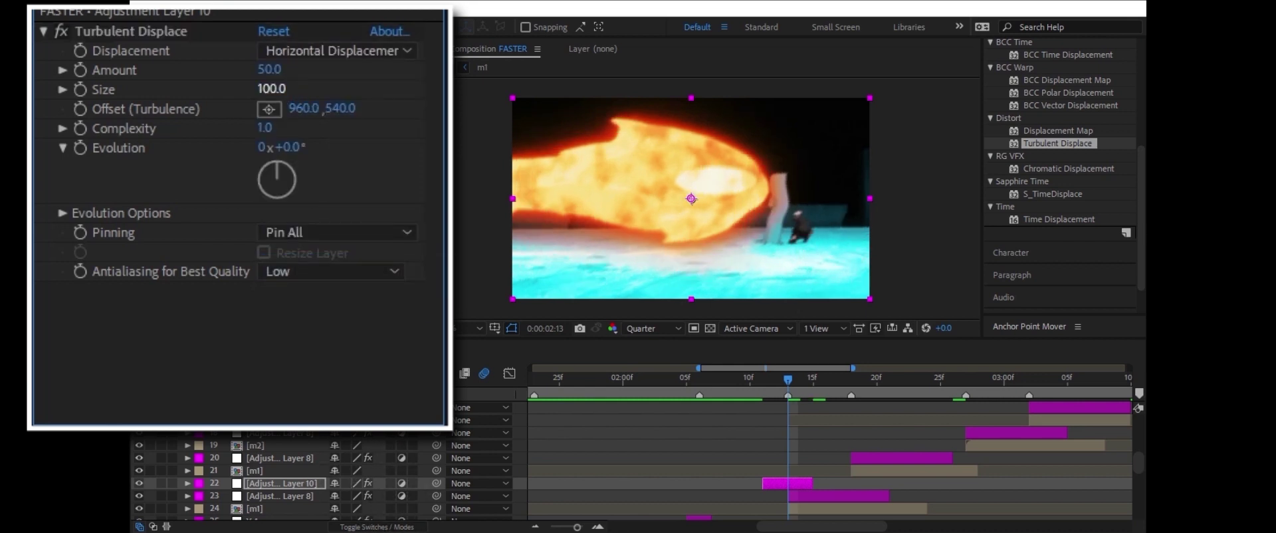
{"action": "type", "text": "2"}
{"action": "key", "text": "Return"}
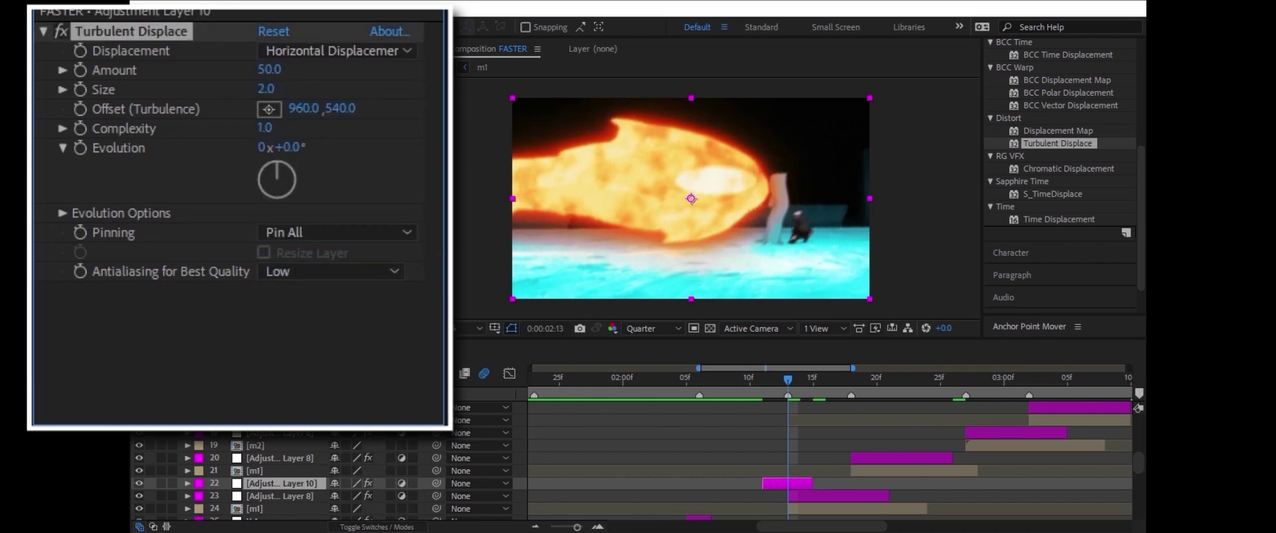
{"action": "left_click", "coordinate": [271, 70]}
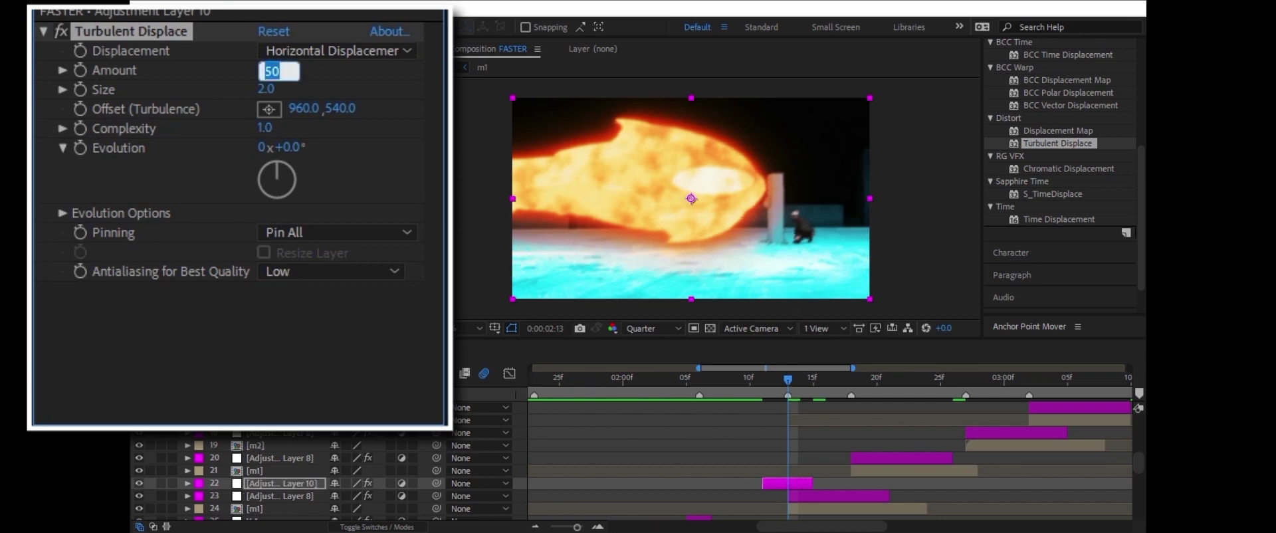
{"action": "key", "text": "Return"}
{"action": "left_click_drag", "start_coordinate": [269, 69], "coordinate": [372, 69]}
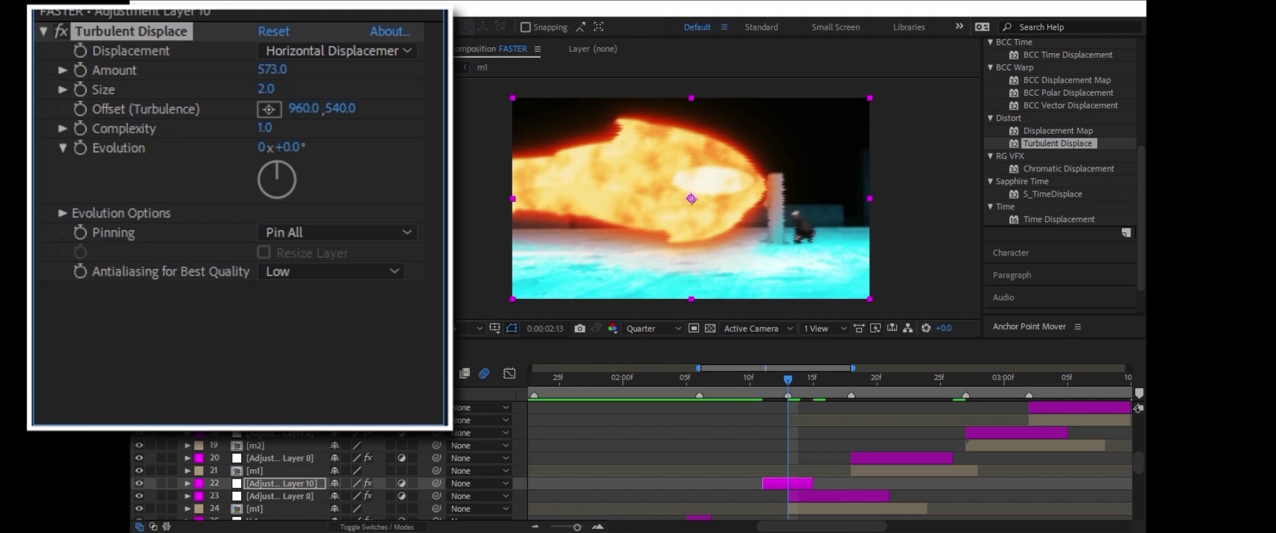
Step: Preview the displacement glitch around the fire-shot cut
{"action": "key", "text": "space"}
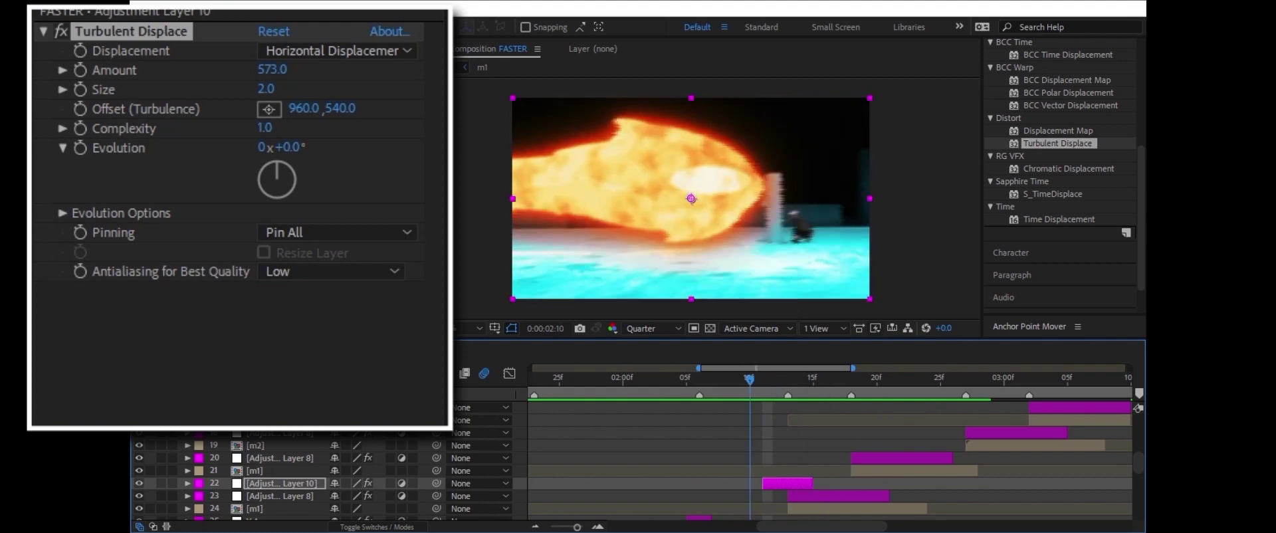
{"action": "key", "text": "space"}
{"action": "key", "text": "Page_Up"}
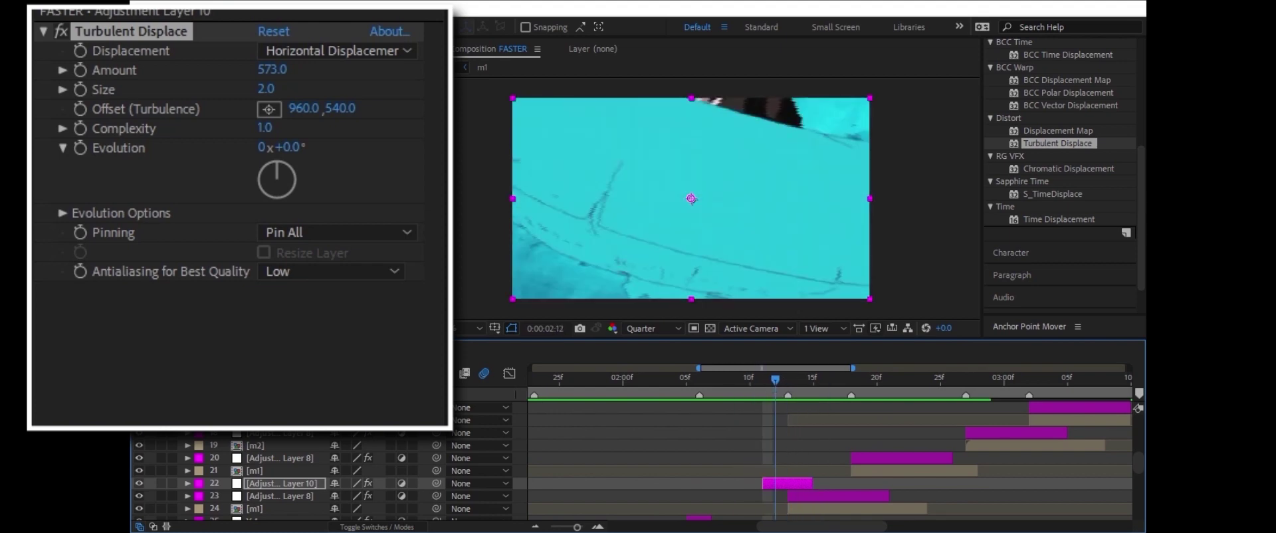
{"action": "key", "text": "space"}
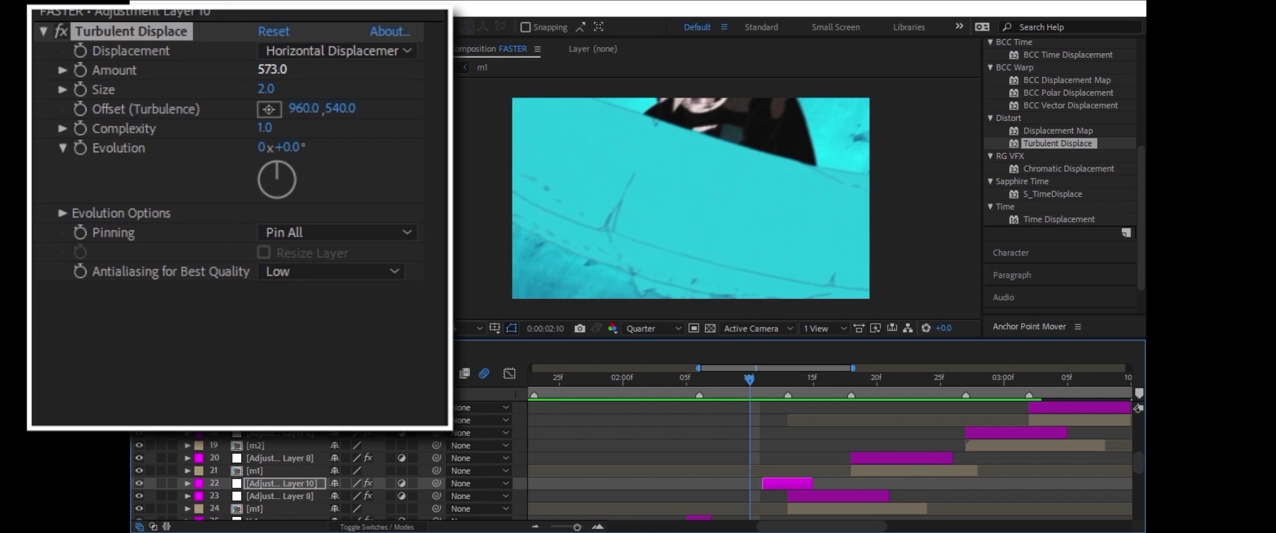
Step: Settle Turbulent Displace Size at 17 and preview across the cut from 0:00:02:10
{"action": "type", "text": "10"}
{"action": "key", "text": "Return"}
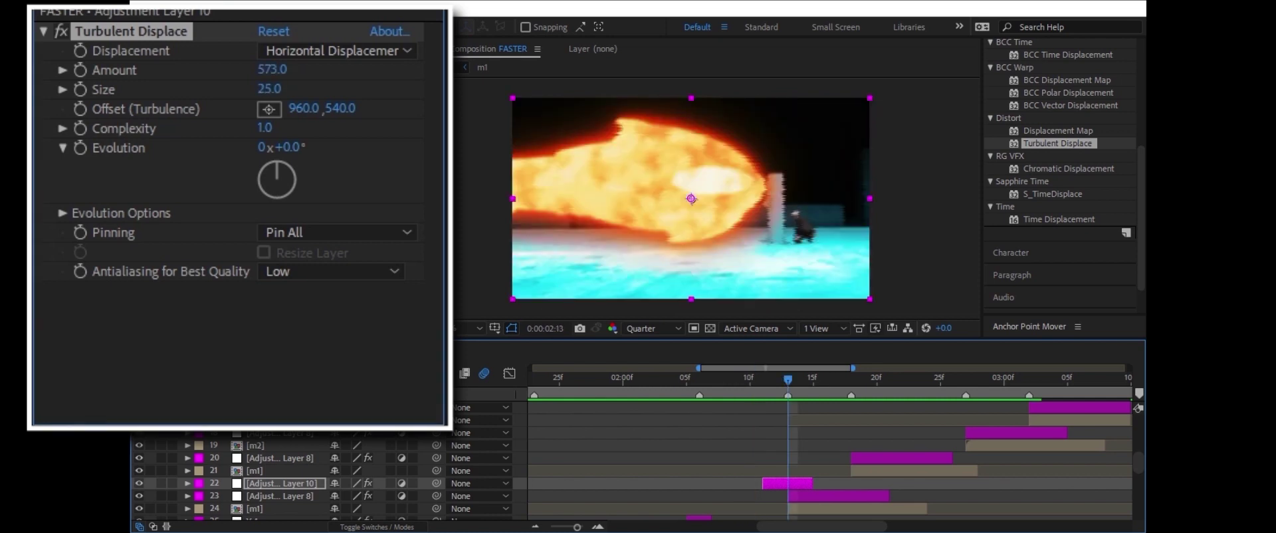
{"action": "type", "text": "17"}
{"action": "key", "text": "Return"}
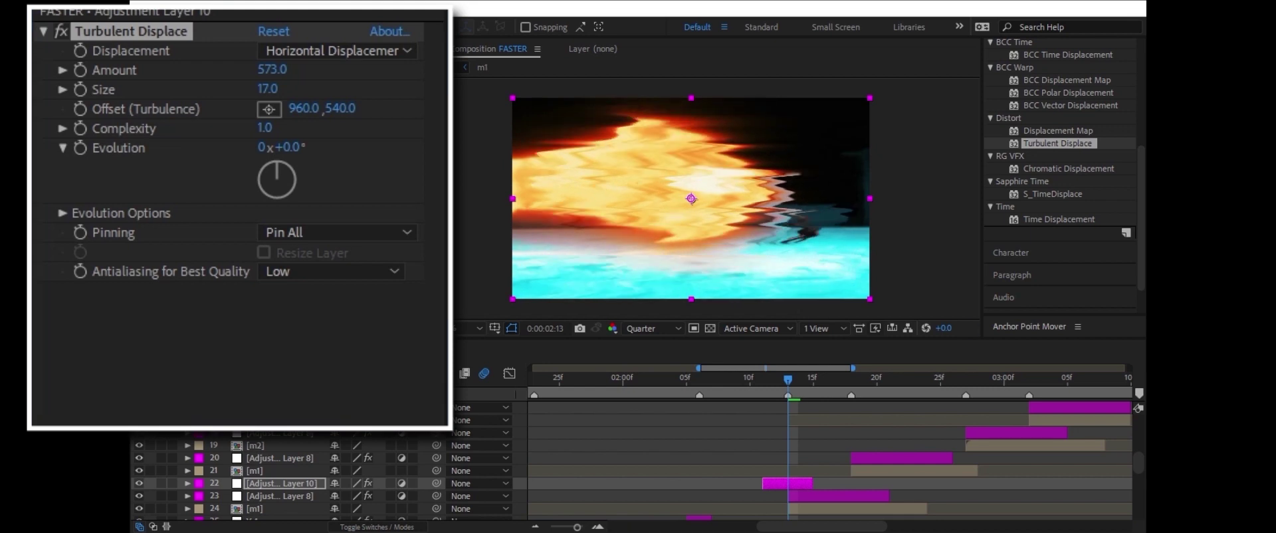
{"action": "left_click", "coordinate": [750, 377]}
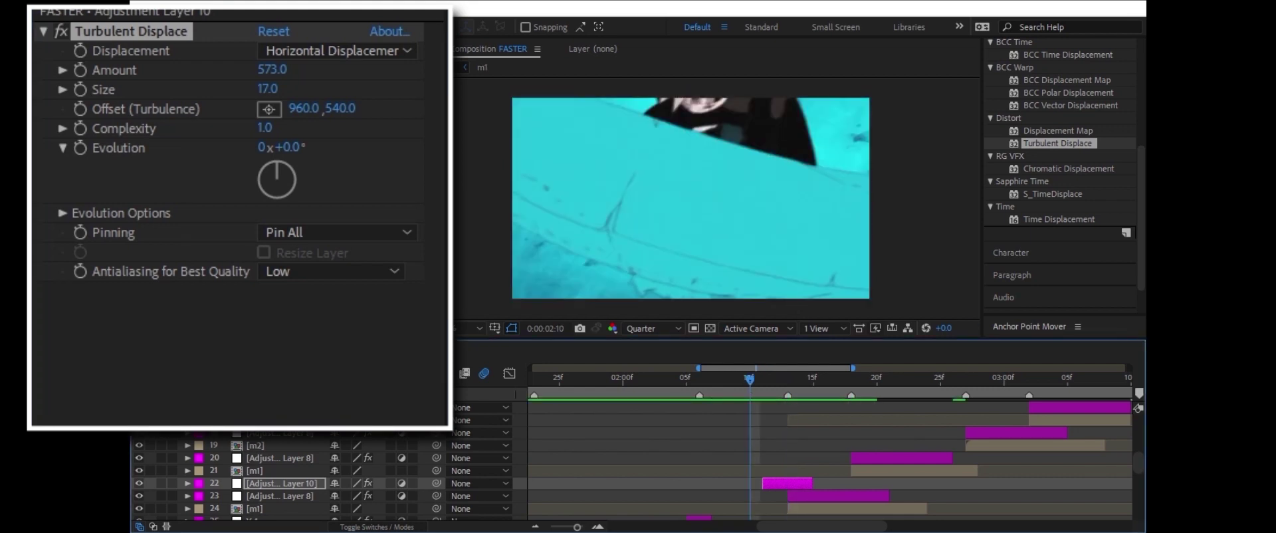
{"action": "key", "text": "space"}
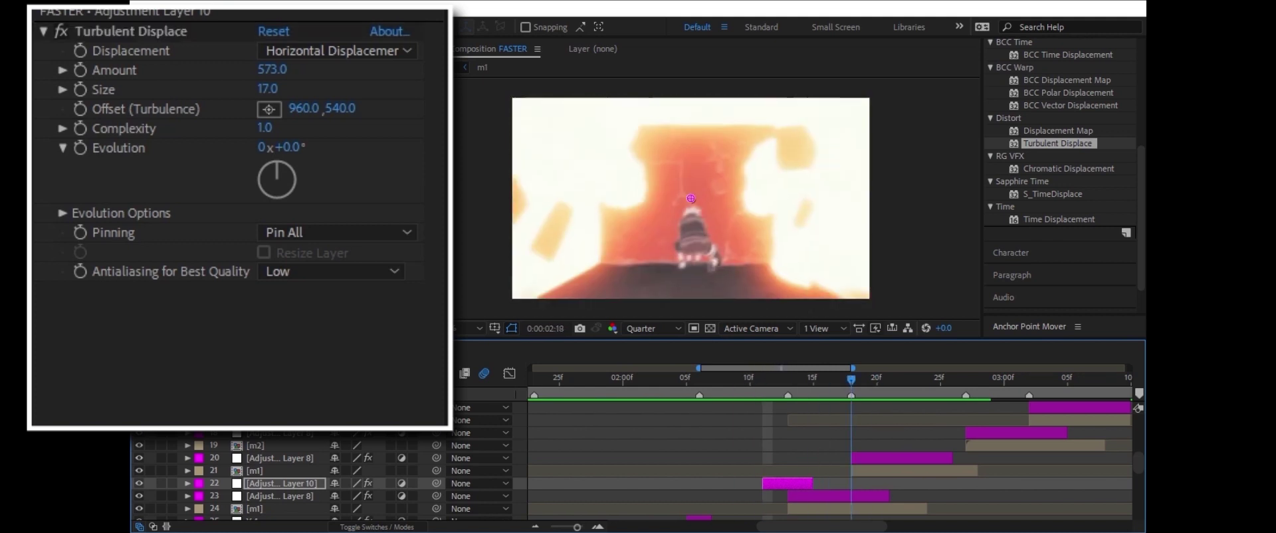
{"action": "left_click", "coordinate": [279, 457]}
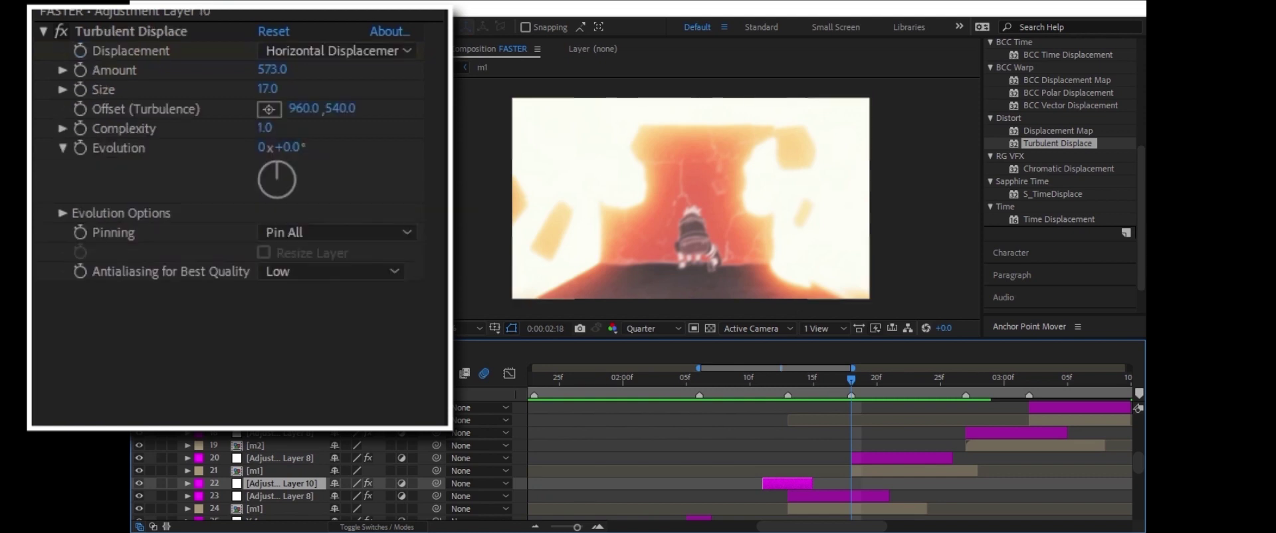
Step: Paste a copy of Adjustment Layer 10 with Size 12 and preview it from 0:00:02:14
{"action": "key", "text": "ctrl+alt+v"}
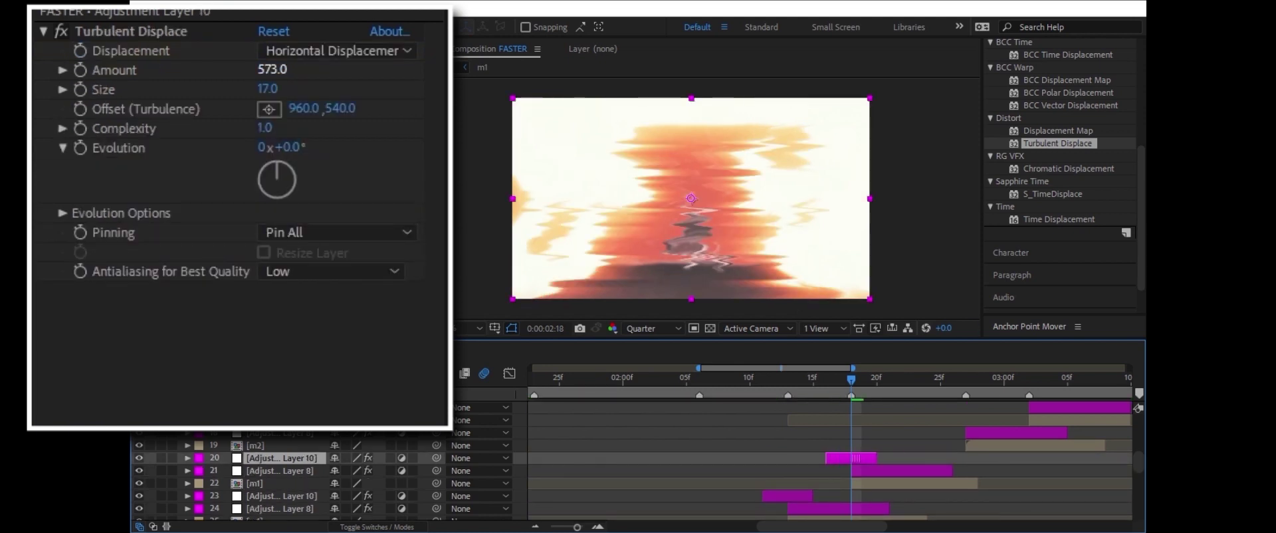
{"action": "key", "text": "alt+Page_Up"}
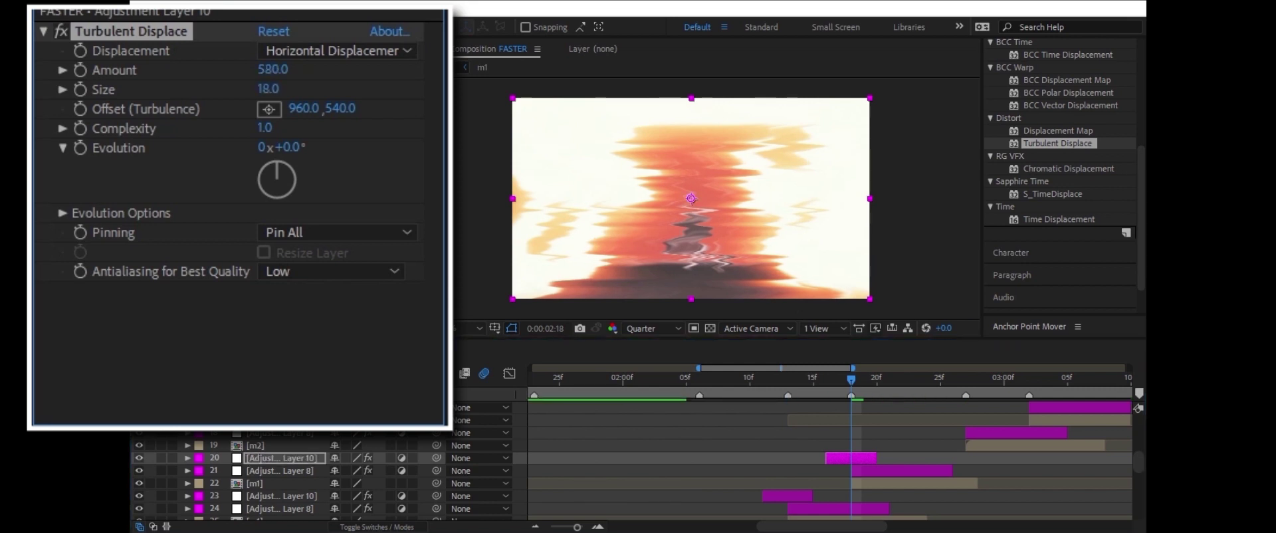
{"action": "type", "text": "12"}
{"action": "key", "text": "Return"}
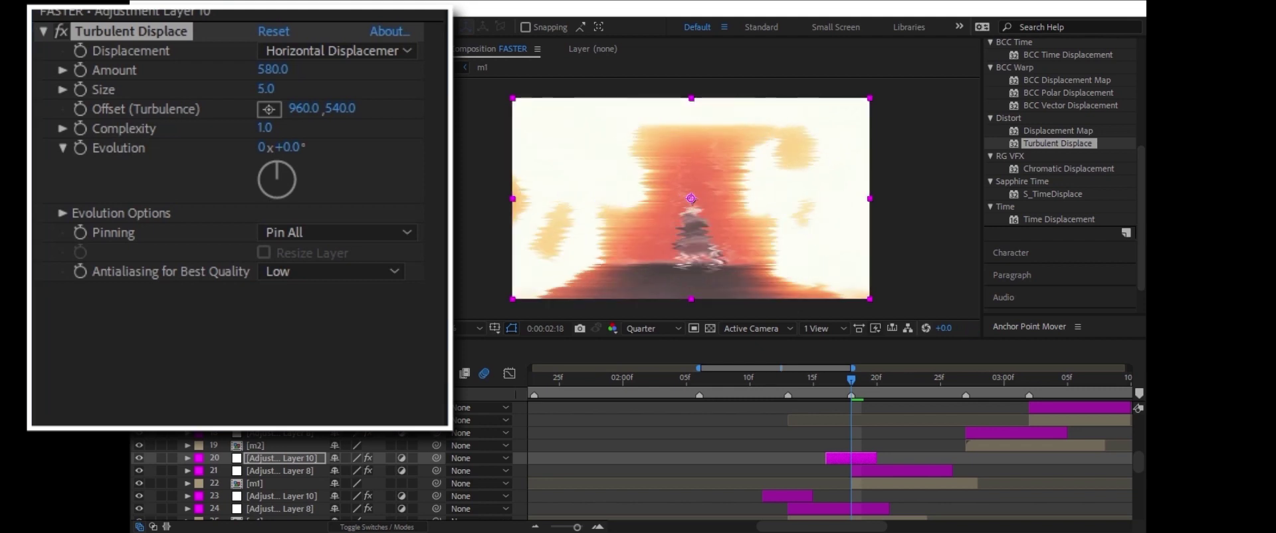
{"action": "left_click", "coordinate": [799, 377]}
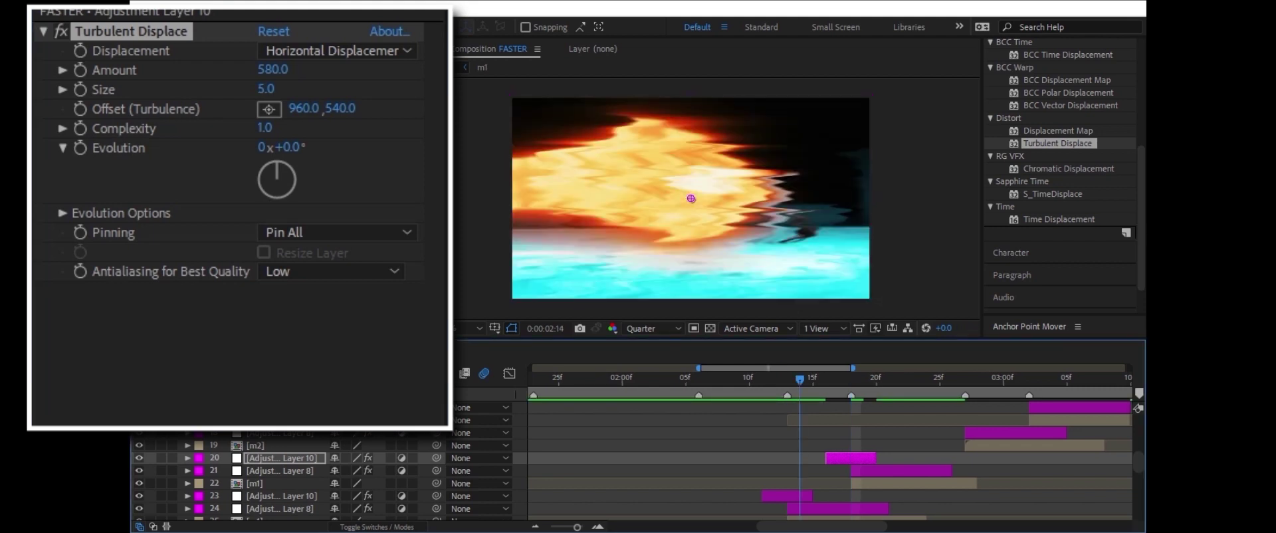
{"action": "key", "text": "space"}
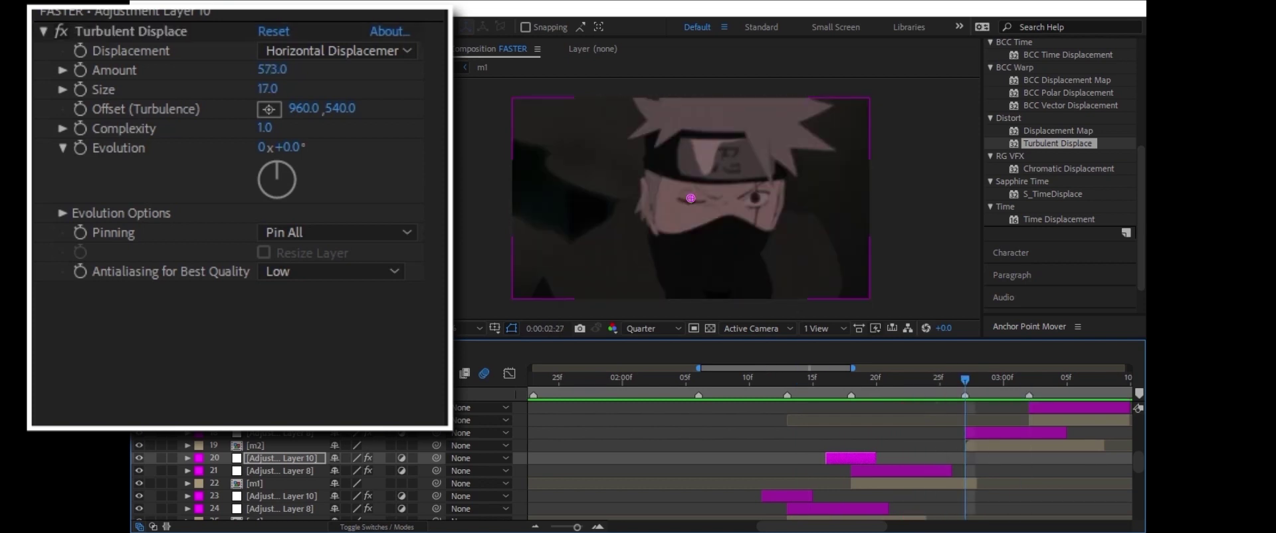
Step: Paste the glitch adjustment layer copy at the m2 cut and lower its Turbulent Displace Size to 4.0
{"action": "key", "text": "ctrl+v"}
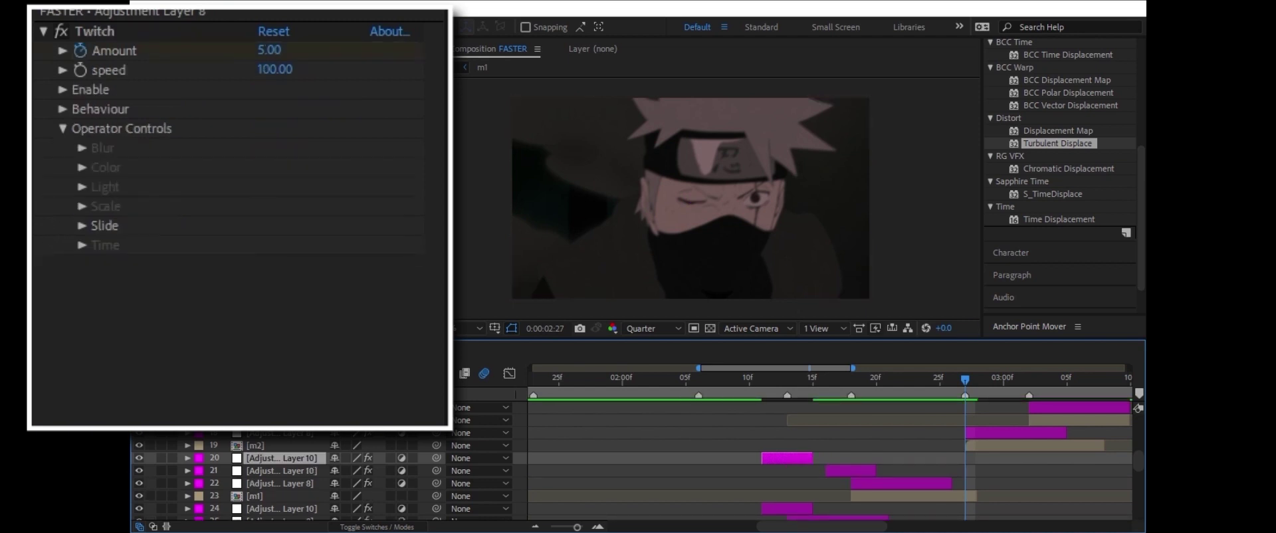
{"action": "key", "text": "Delete"}
{"action": "key", "text": "ctrl+v"}
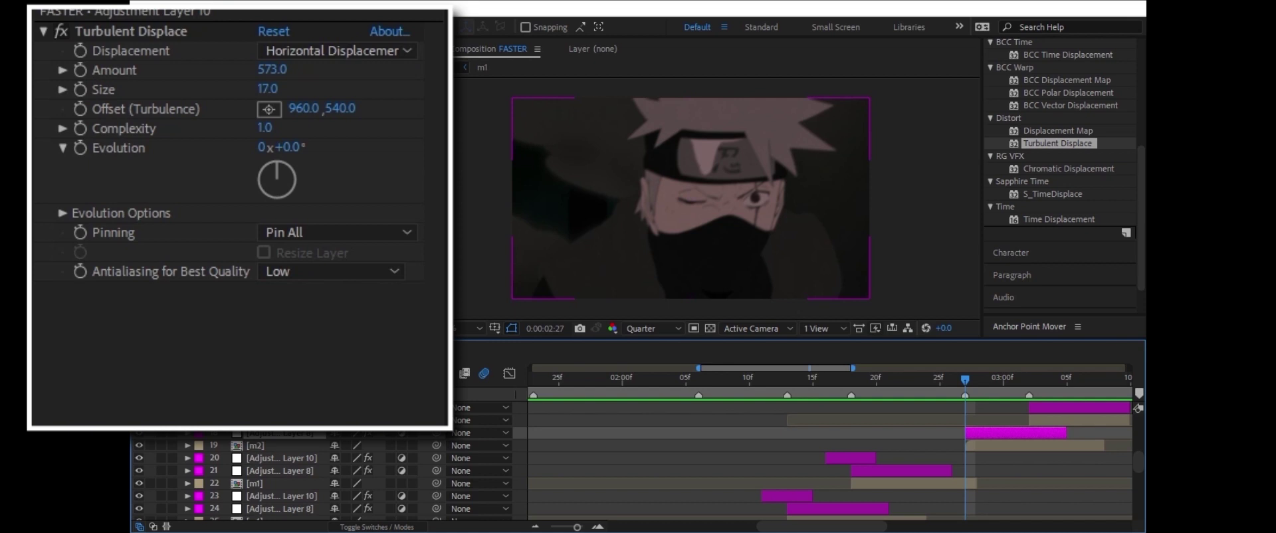
{"action": "left_click_drag", "start_coordinate": [268, 88], "coordinate": [257, 88]}
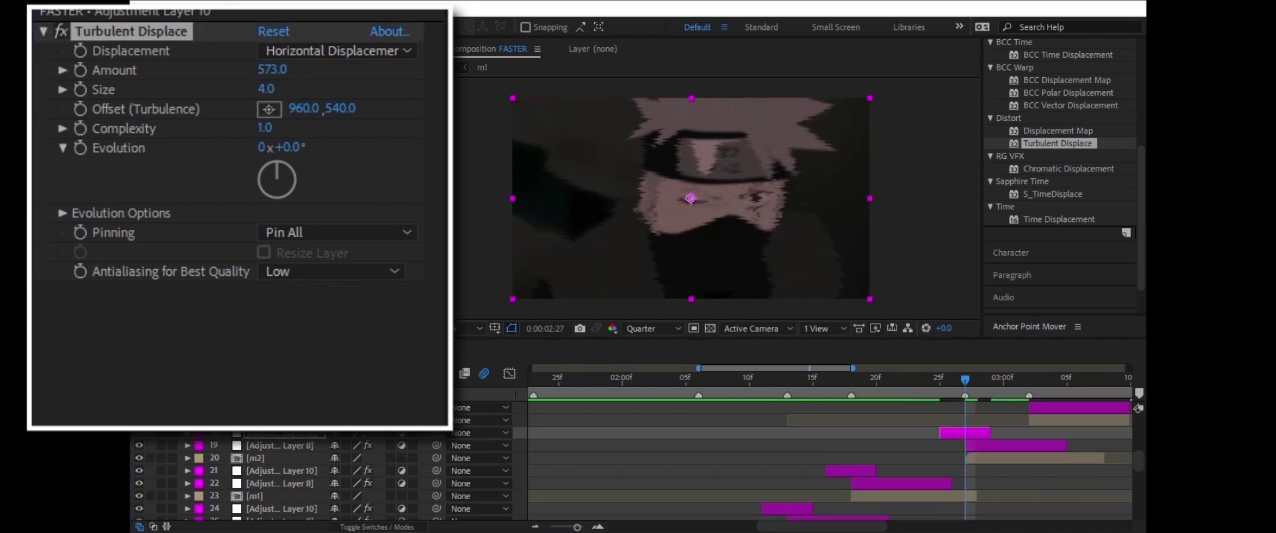
Step: Check the glitch just past the cut, then return to frame 0:00:02:27
{"action": "left_click", "coordinate": [930, 377]}
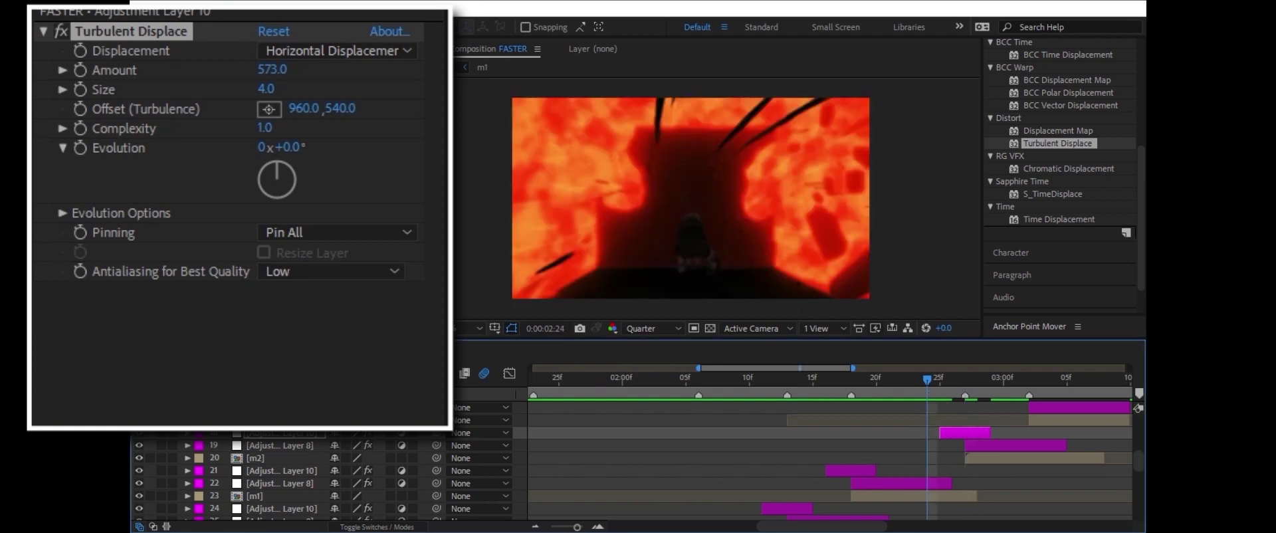
{"action": "left_click", "coordinate": [1016, 377]}
{"action": "left_click", "coordinate": [965, 382]}
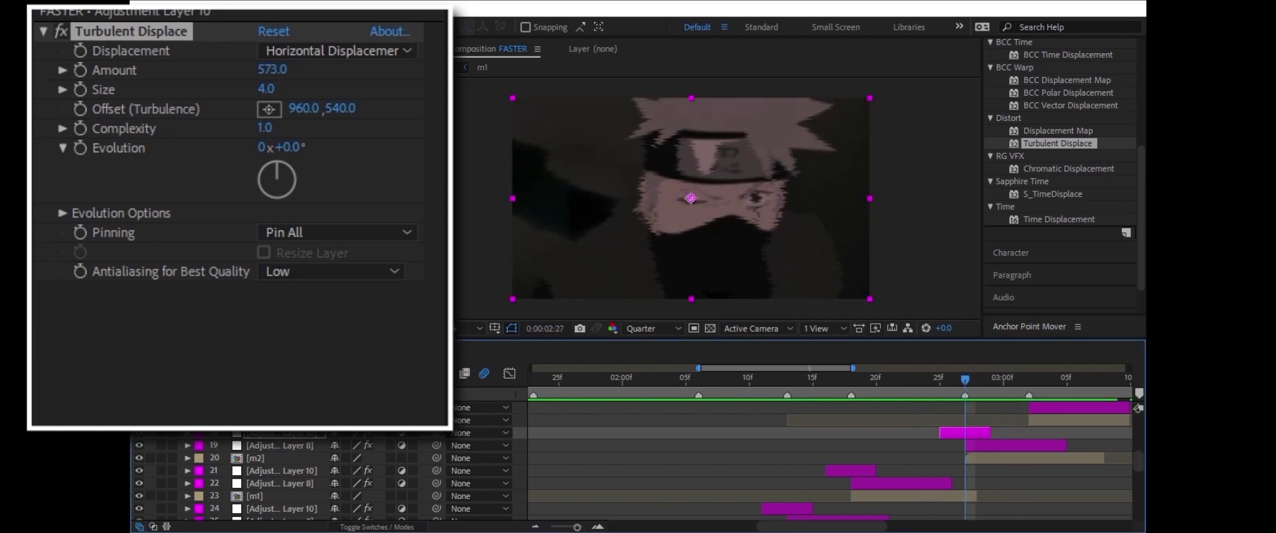
Step: Add an Exposure effect set to 2.00 to the glitch adjustment layer
{"action": "key", "text": "ctrl+f"}
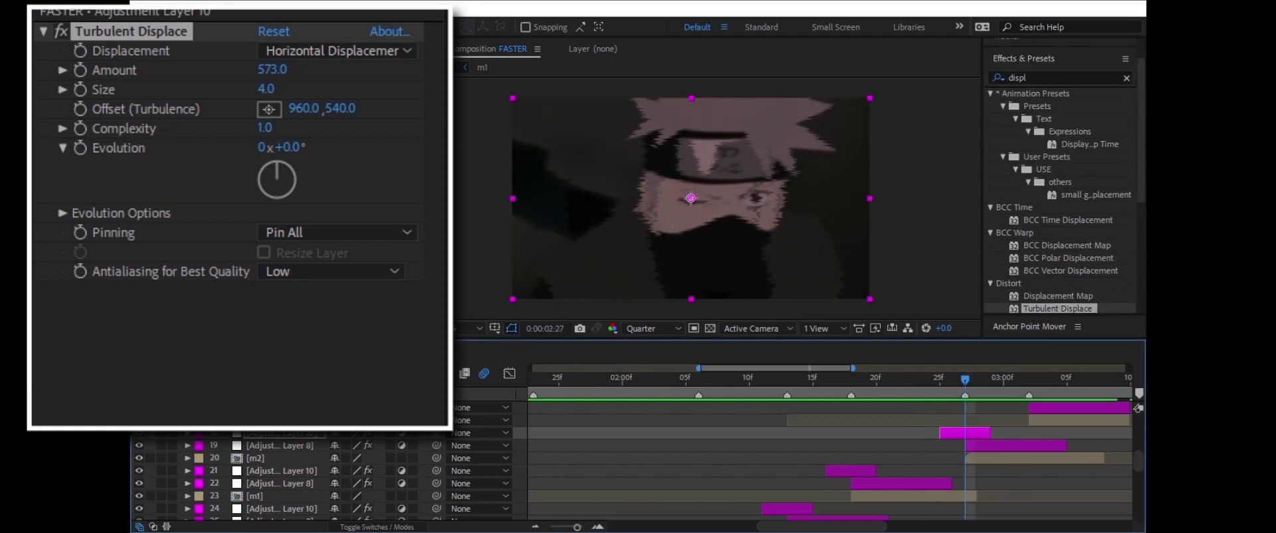
{"action": "type", "text": "expo"}
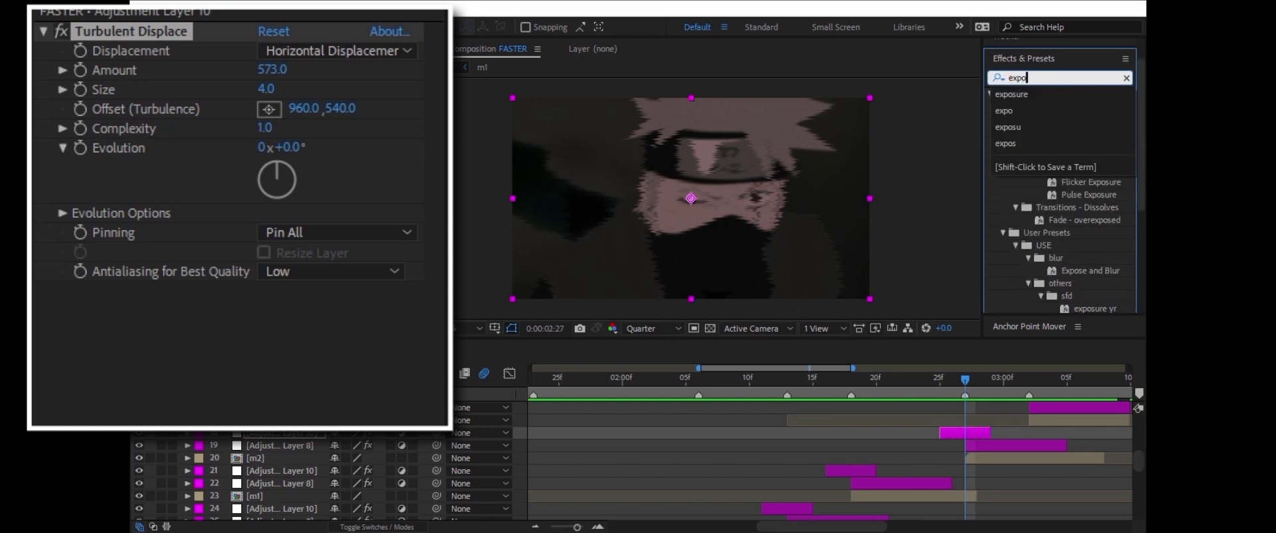
{"action": "type", "text": "su"}
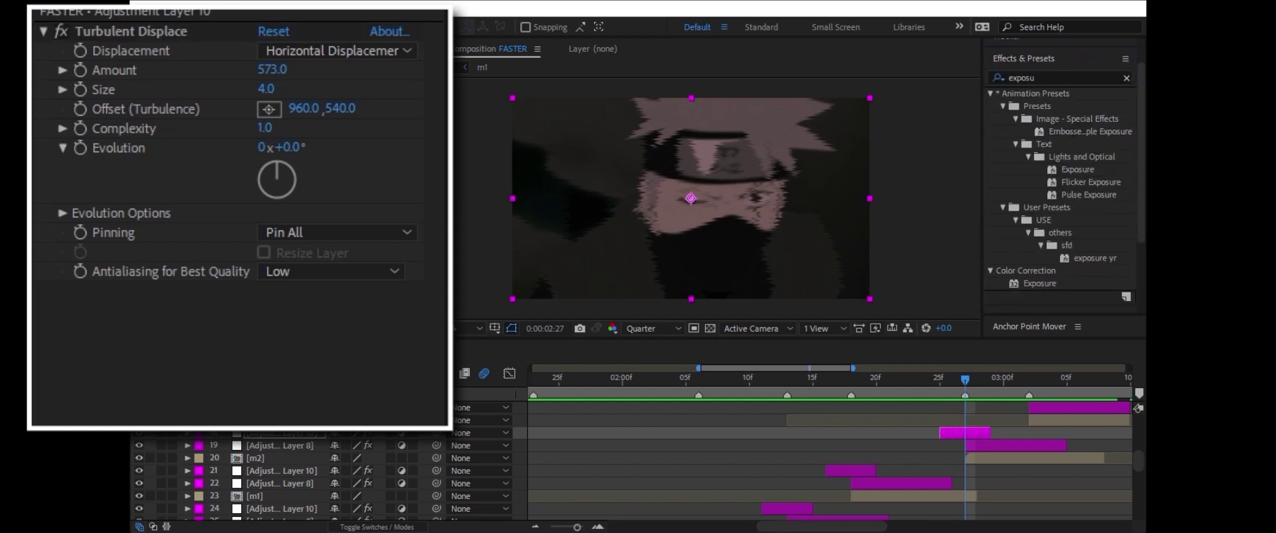
{"action": "double_click", "coordinate": [1040, 283]}
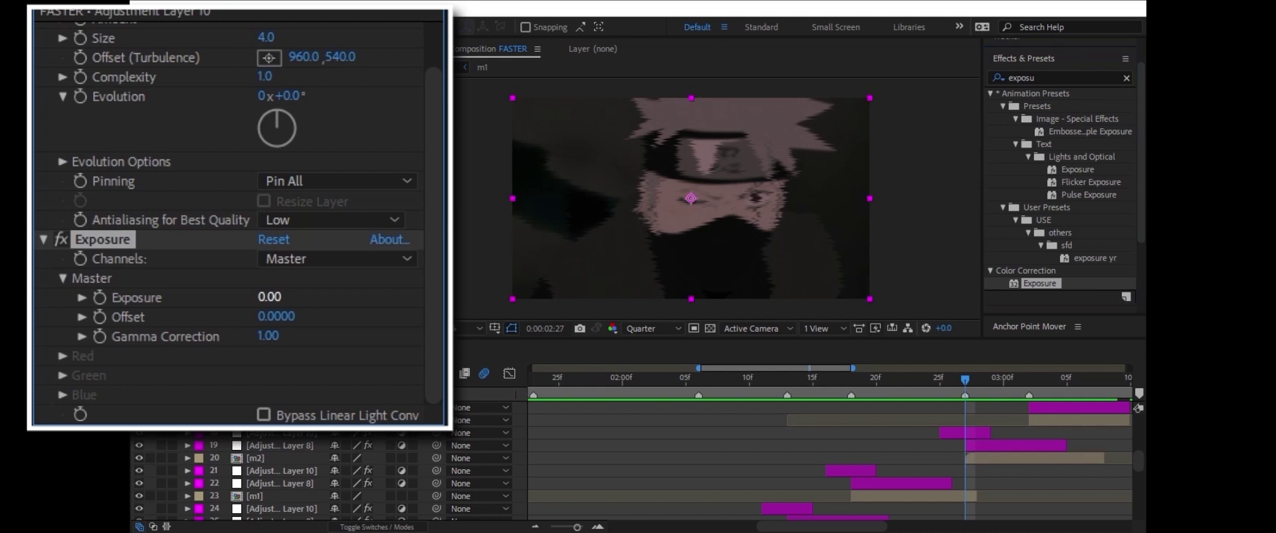
{"action": "left_click", "coordinate": [269, 296]}
{"action": "type", "text": "2"}
{"action": "key", "text": "Return"}
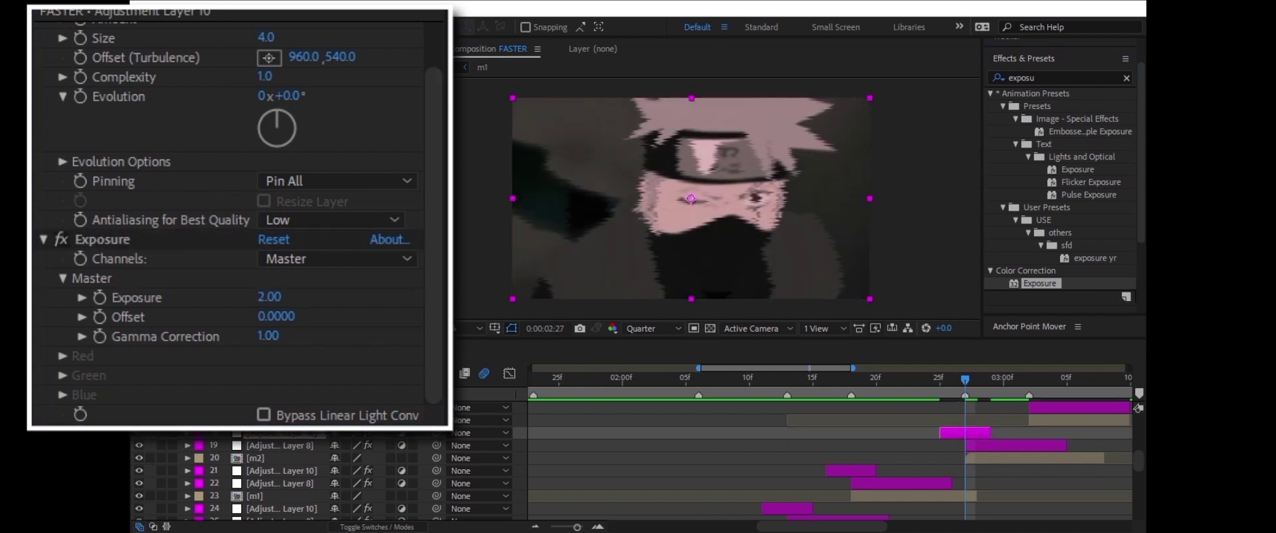
Step: Preview the glitched cut, then paste another glitch layer copy at the 0:00:03:02 cut
{"action": "key", "text": "space"}
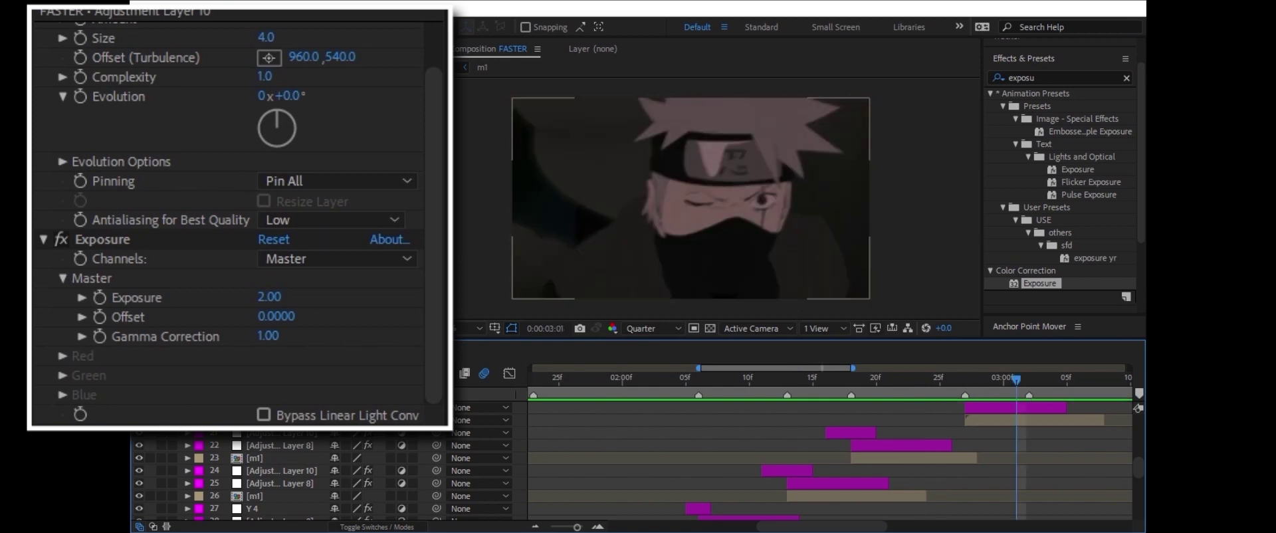
{"action": "key", "text": "space"}
{"action": "key", "text": "space"}
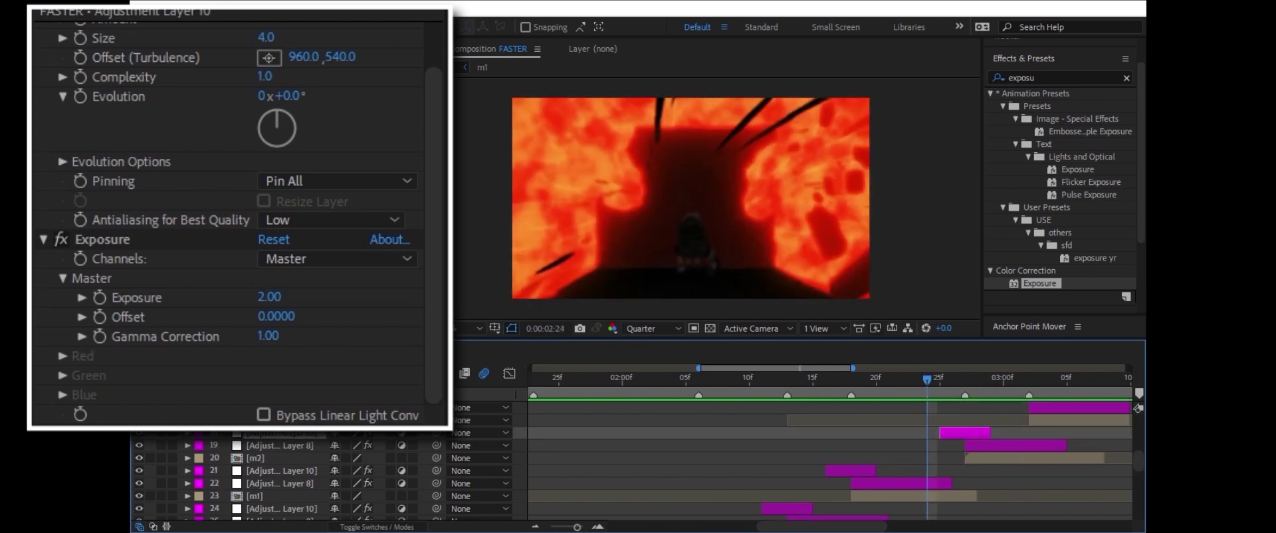
{"action": "key", "text": "minus"}
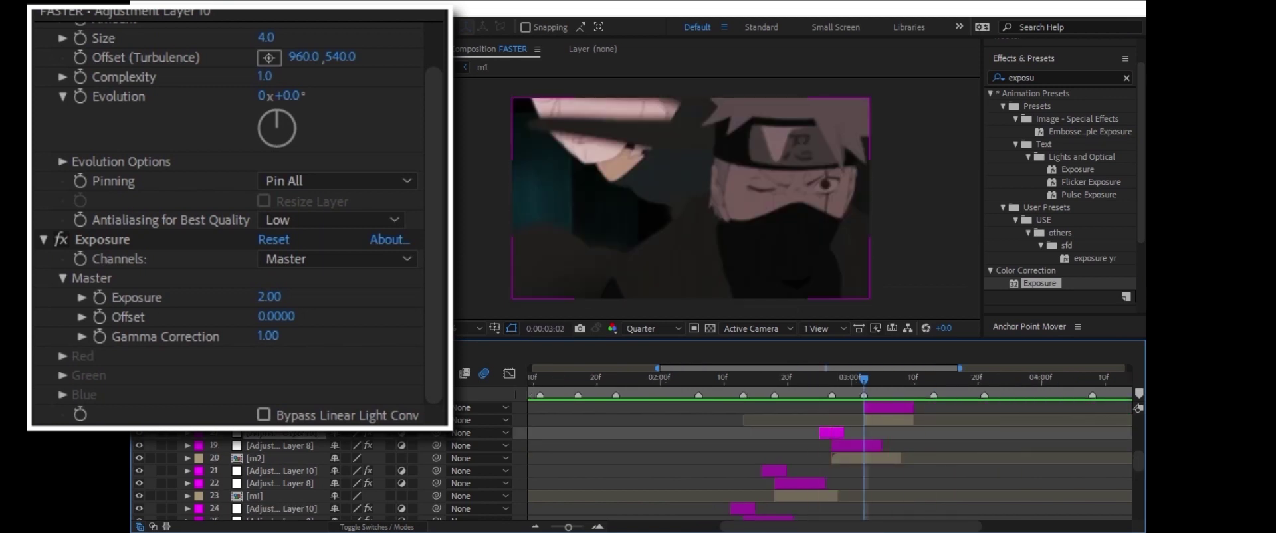
{"action": "key", "text": "equal"}
{"action": "key", "text": "ctrl+Up"}
{"action": "key", "text": "ctrl+Up"}
{"action": "key", "text": "ctrl+Up"}
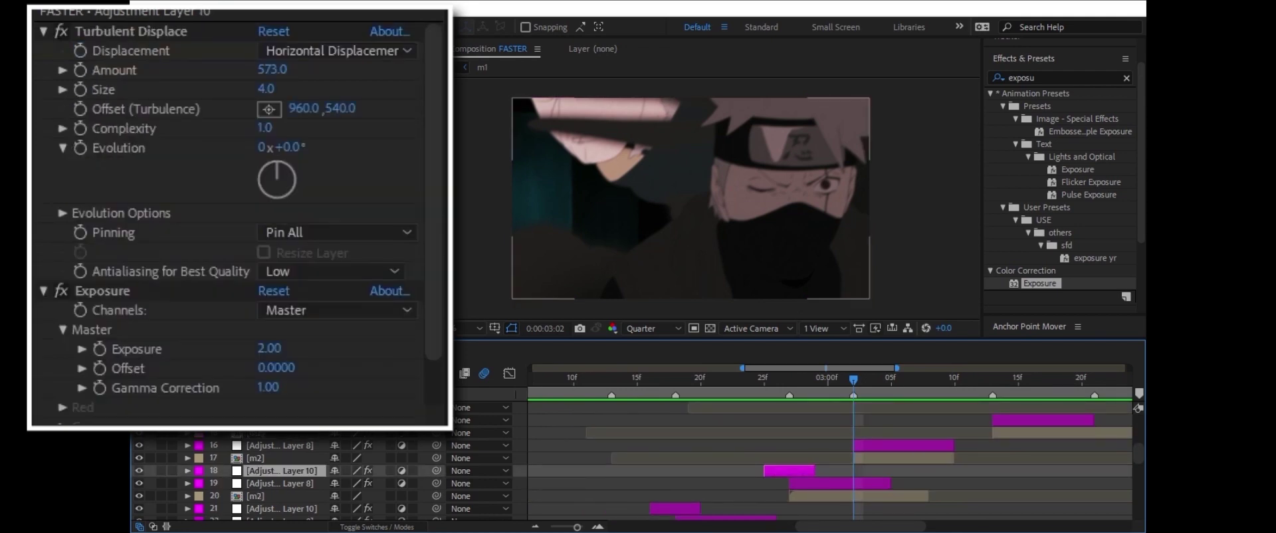
{"action": "key", "text": "ctrl+v"}
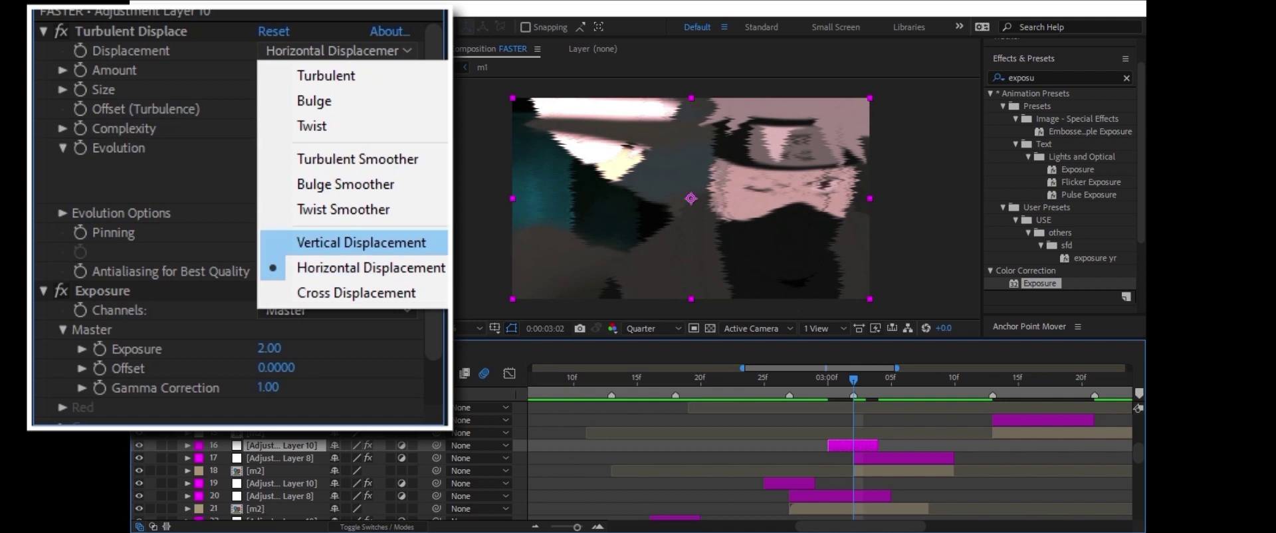
Step: Try Vertical and Cross Displacement on the new glitch layer and preview the cut
{"action": "left_click", "coordinate": [361, 242]}
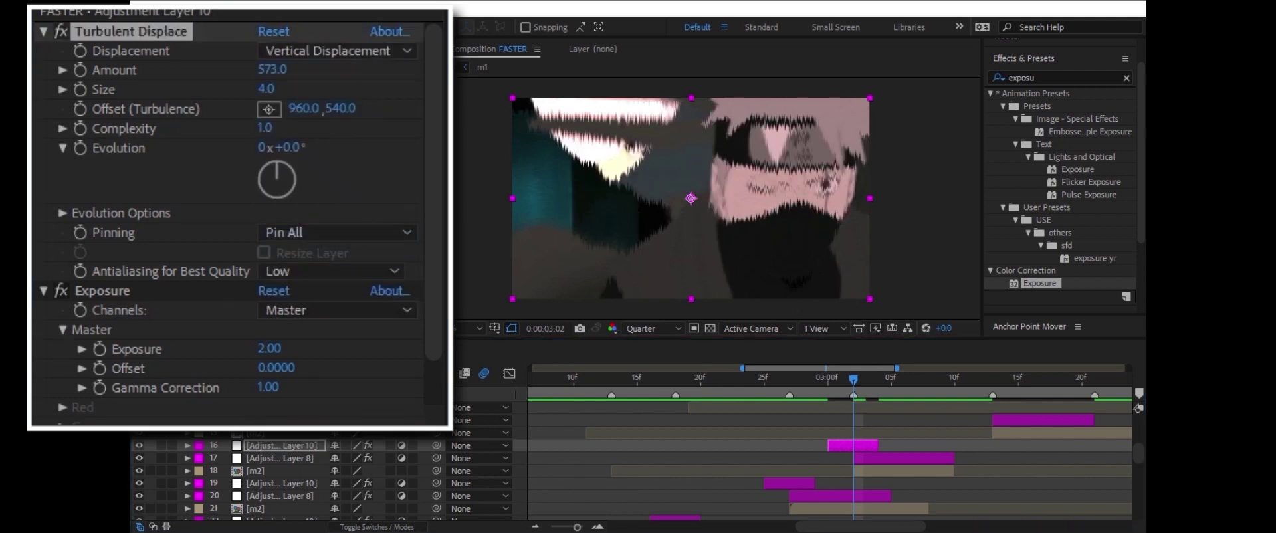
{"action": "left_click", "coordinate": [816, 377]}
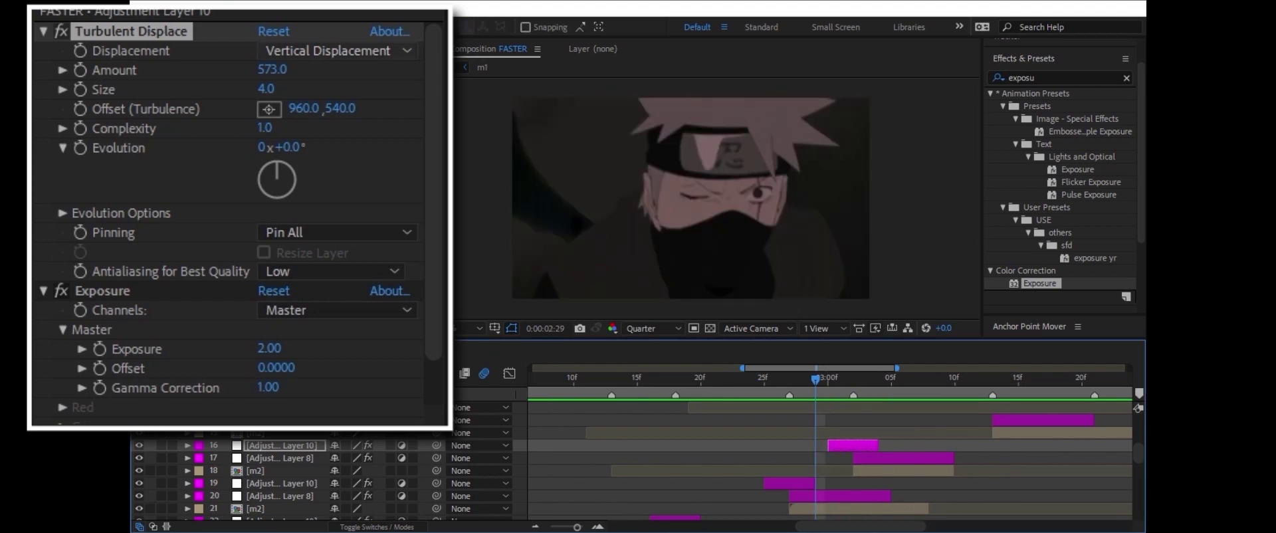
{"action": "left_click", "coordinate": [337, 50]}
{"action": "left_click", "coordinate": [356, 292]}
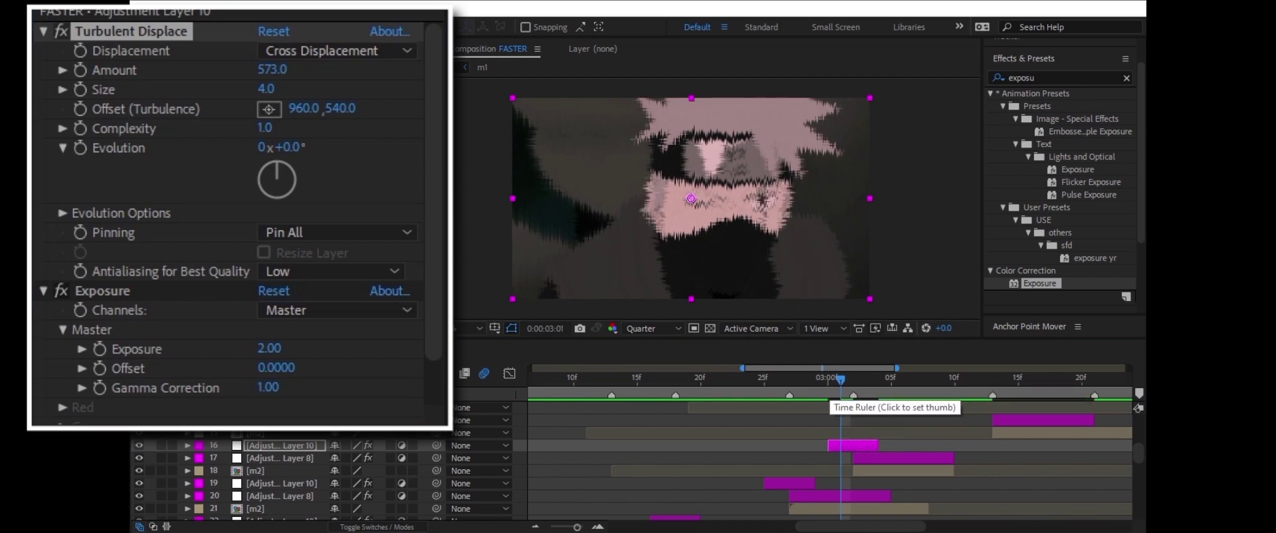
{"action": "left_click_drag", "start_coordinate": [840, 380], "coordinate": [815, 380]}
{"action": "key", "text": "space"}
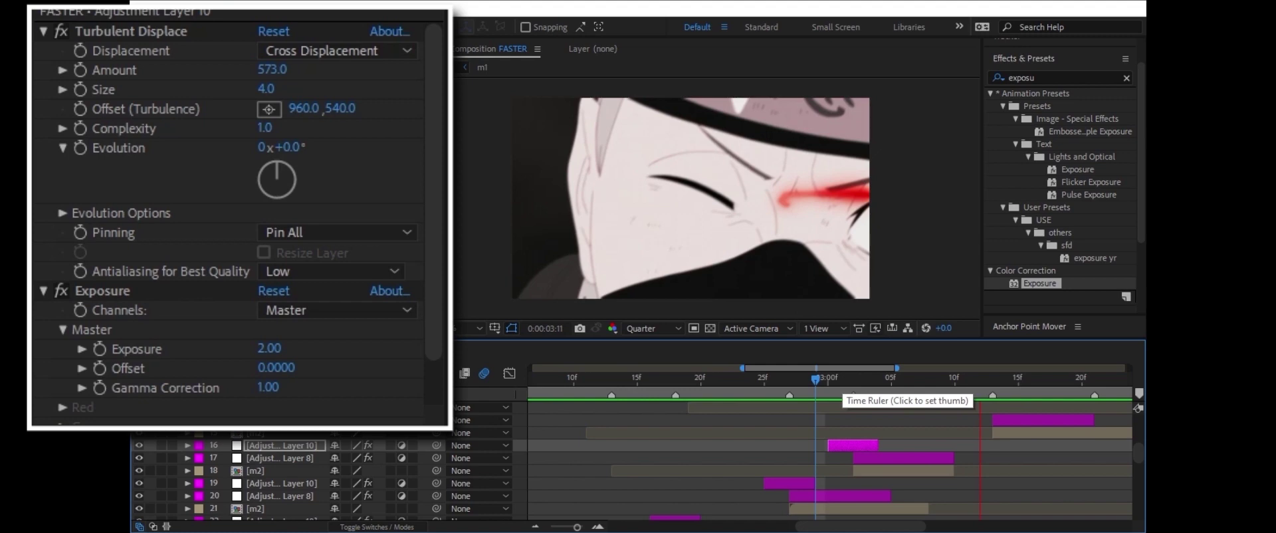
Step: Set Size to 19.0, return to Horizontal Displacement, and lower Exposure to 1.68
{"action": "left_click_drag", "start_coordinate": [265, 88], "coordinate": [286, 89]}
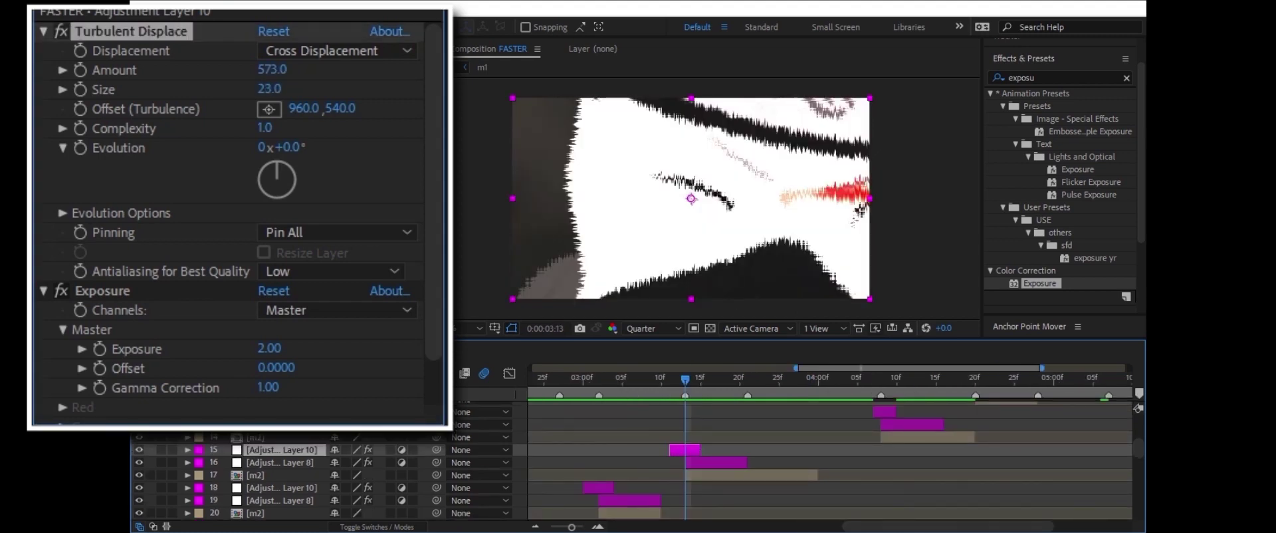
{"action": "left_click", "coordinate": [338, 51]}
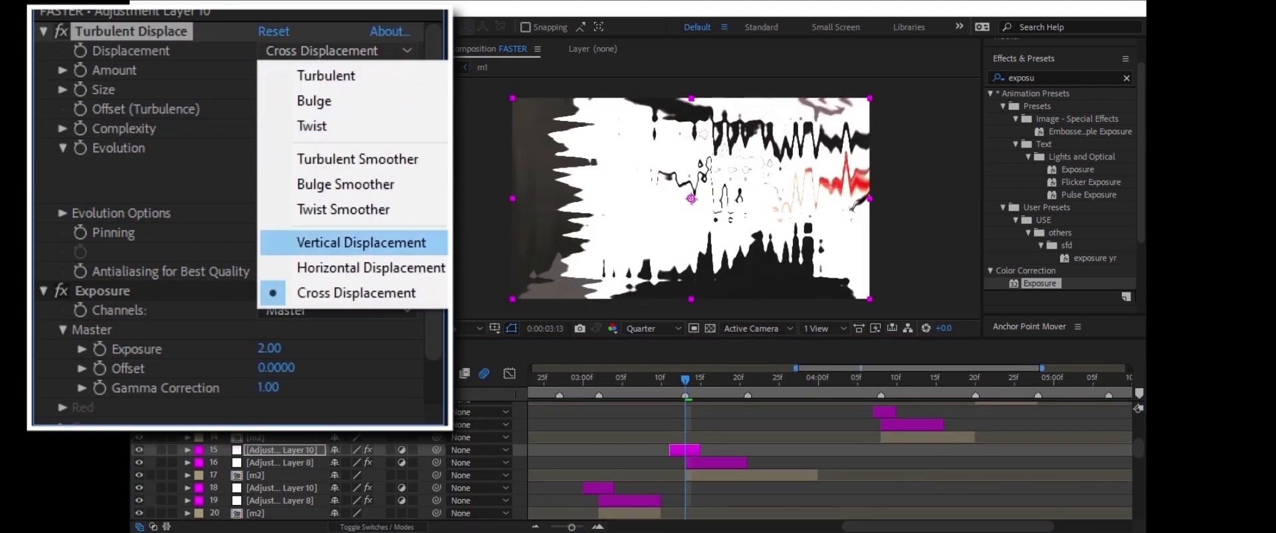
{"action": "left_click", "coordinate": [356, 240]}
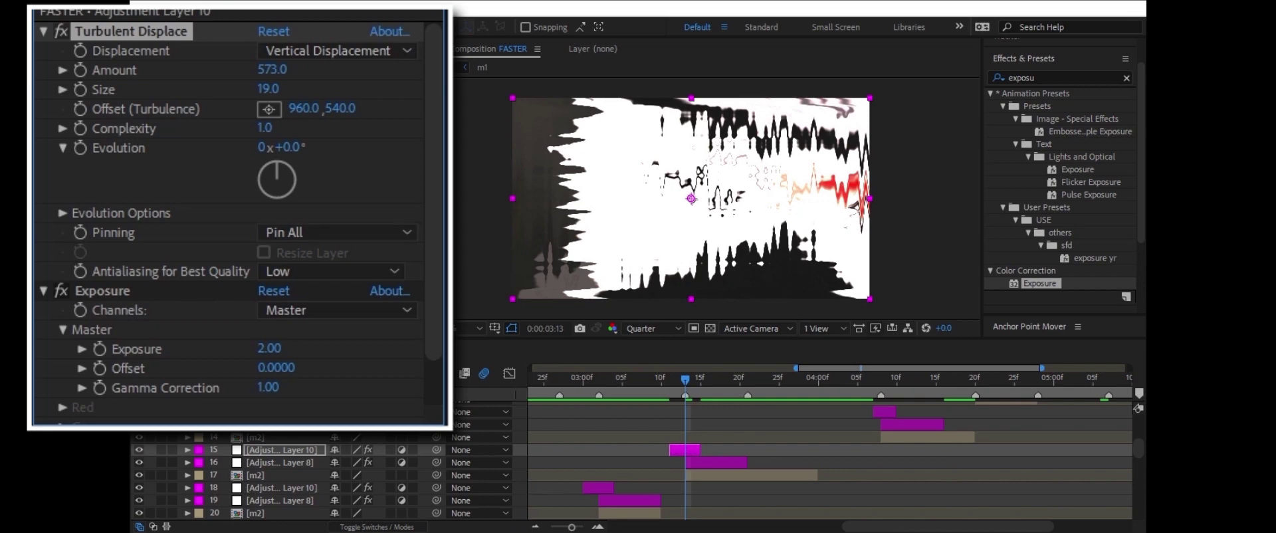
{"action": "left_click", "coordinate": [337, 50]}
{"action": "left_click", "coordinate": [359, 265]}
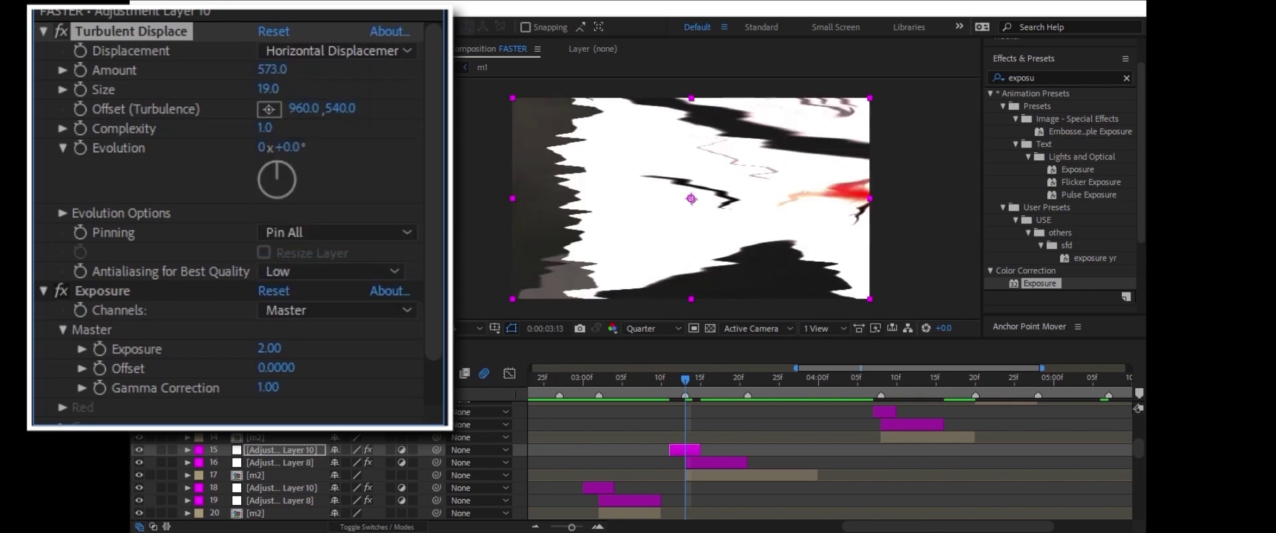
{"action": "left_click_drag", "start_coordinate": [268, 348], "coordinate": [259, 348]}
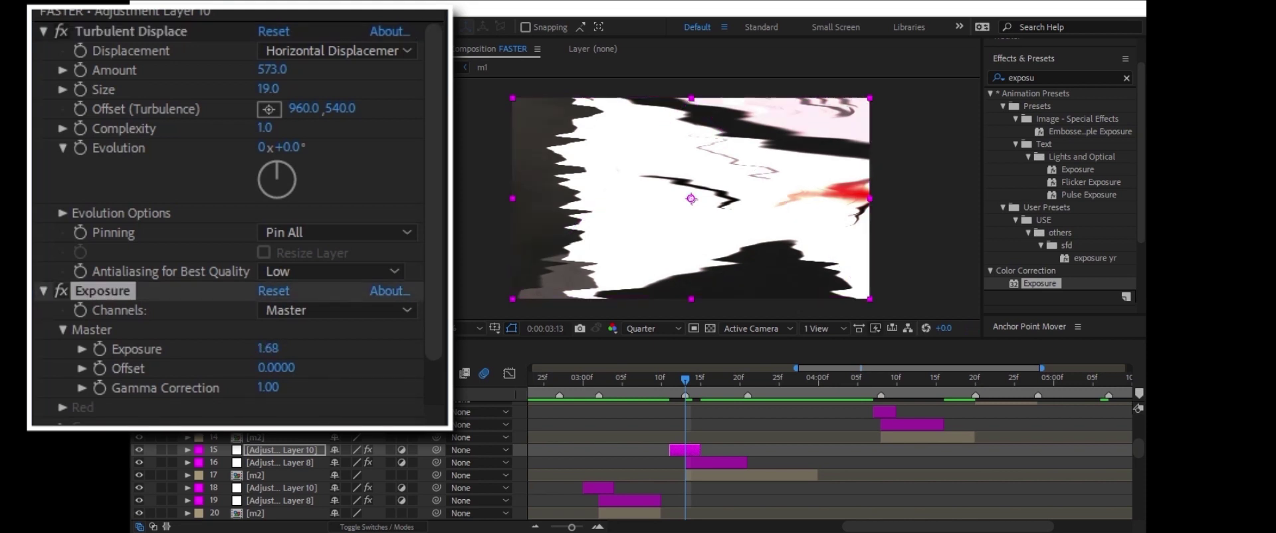
{"action": "left_click", "coordinate": [661, 376]}
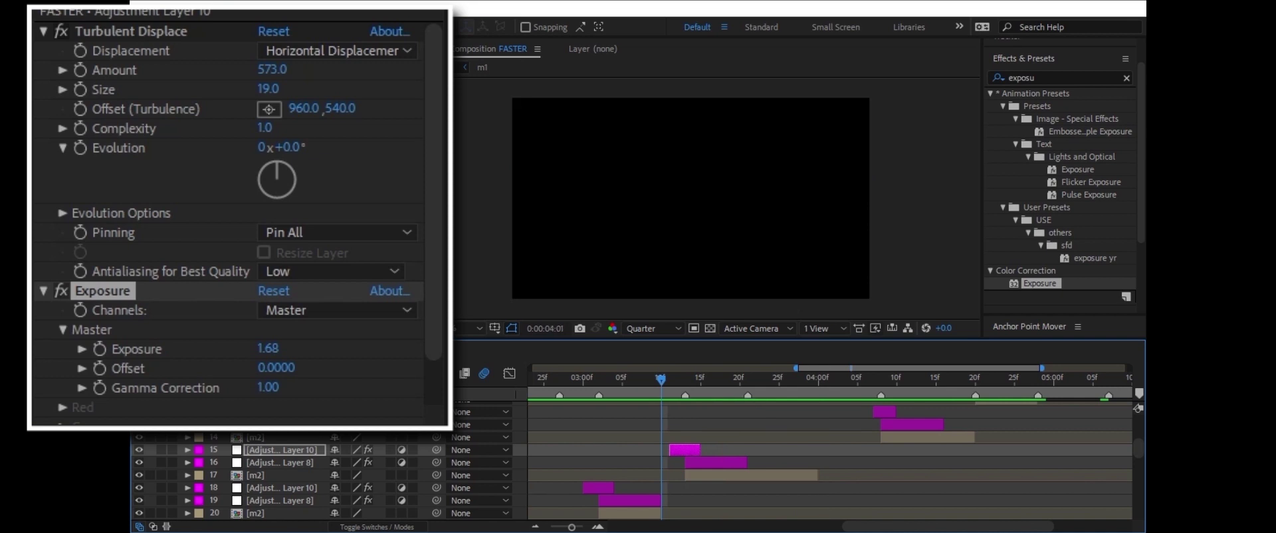
Step: Step frame by frame around the cut to inspect the close-up shot
{"action": "left_click", "coordinate": [655, 377]}
{"action": "left_click", "coordinate": [688, 377]}
{"action": "left_click", "coordinate": [701, 377]}
Step: Shift the two glitch layers and m2 two frames later, then check the cut
{"action": "left_click", "coordinate": [279, 450]}
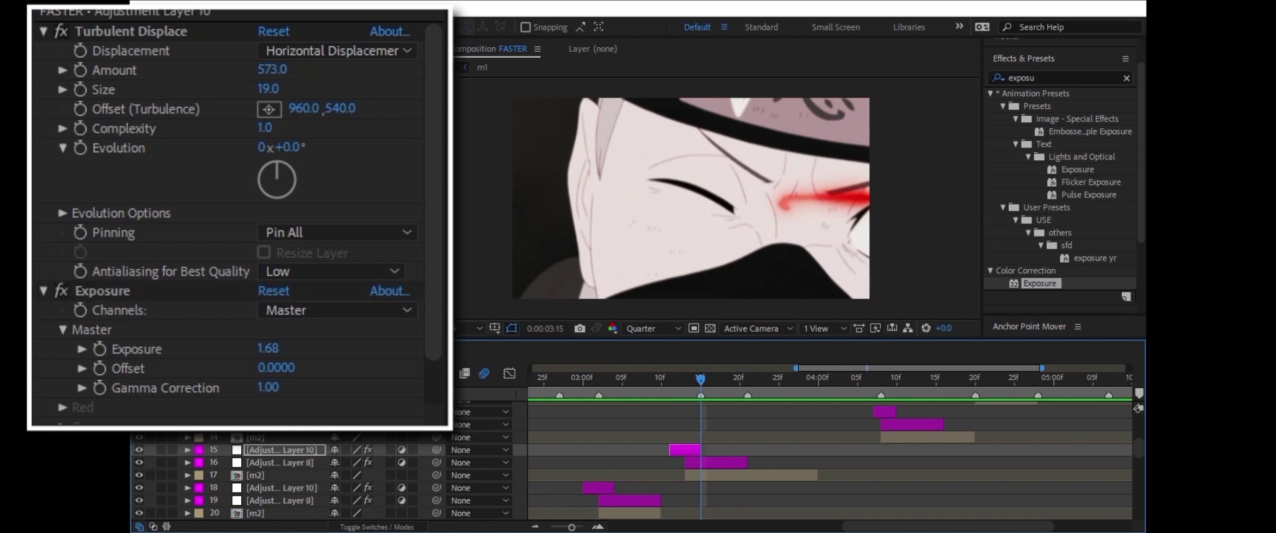
{"action": "left_click", "coordinate": [279, 475], "text": "shift"}
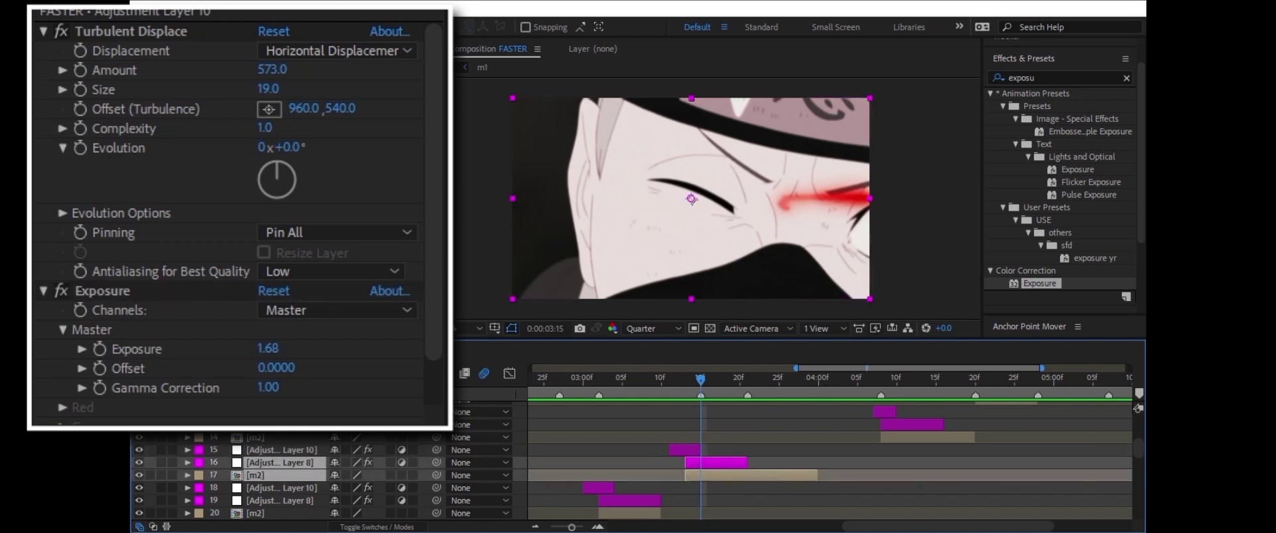
{"action": "key", "text": "alt+Page_Down"}
{"action": "key", "text": "alt+Page_Down"}
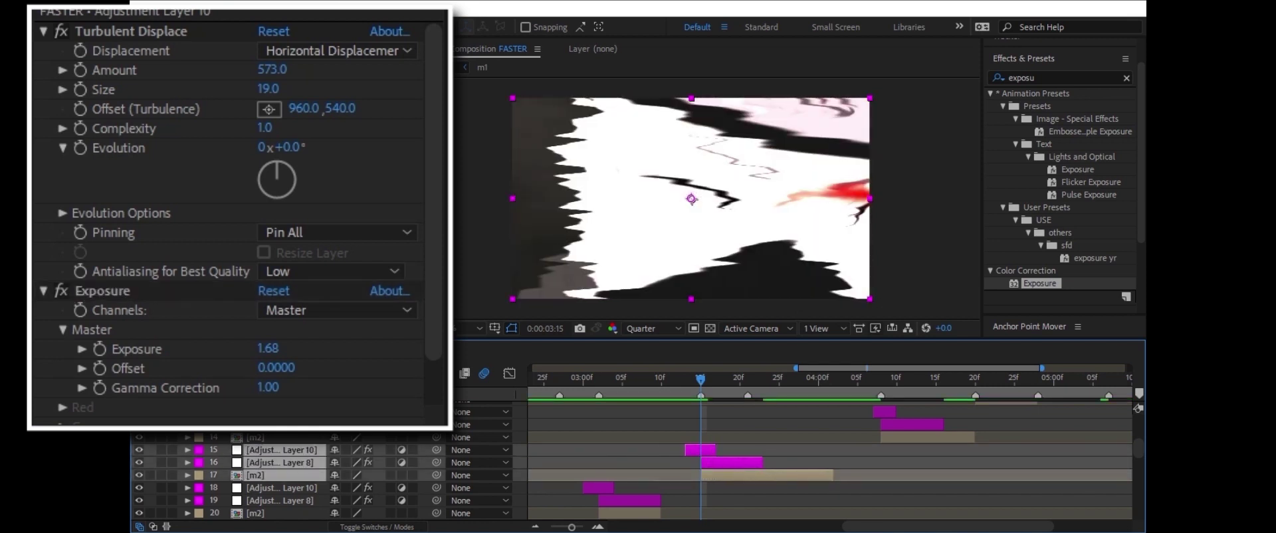
{"action": "key", "text": "F2"}
{"action": "key", "text": "Page_Up"}
{"action": "key", "text": "Page_Up"}
{"action": "key", "text": "Page_Up"}
{"action": "key", "text": "Page_Up"}
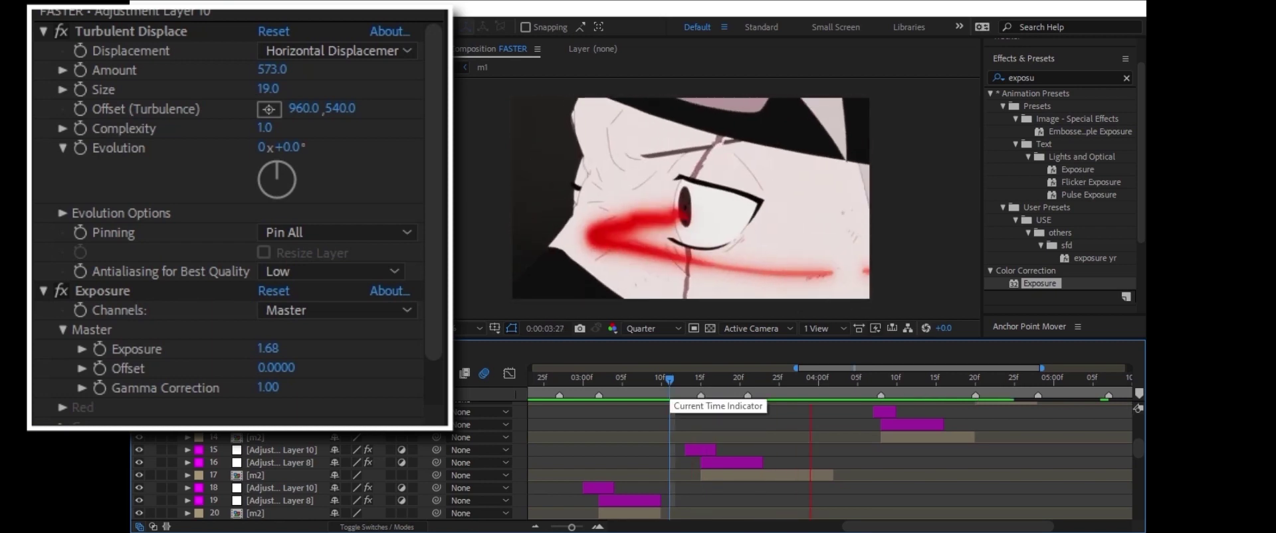
{"action": "key", "text": "Page_Down"}
{"action": "key", "text": "Page_Down"}
{"action": "key", "text": "Page_Down"}
{"action": "key", "text": "Page_Down"}
{"action": "left_click", "coordinate": [279, 475]}
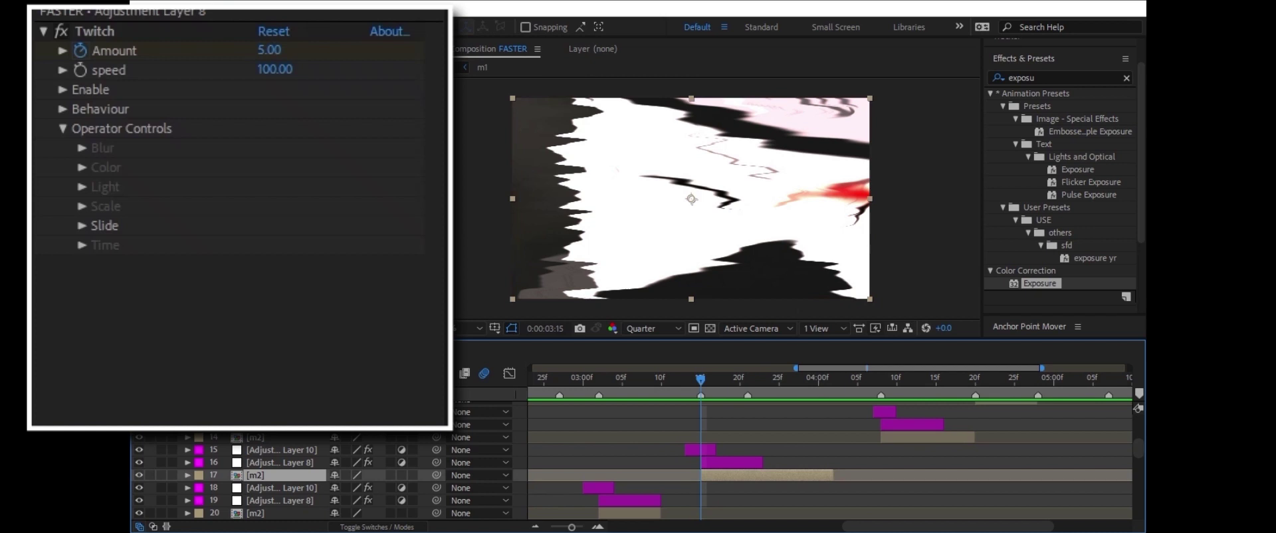
{"action": "left_click", "coordinate": [279, 463]}
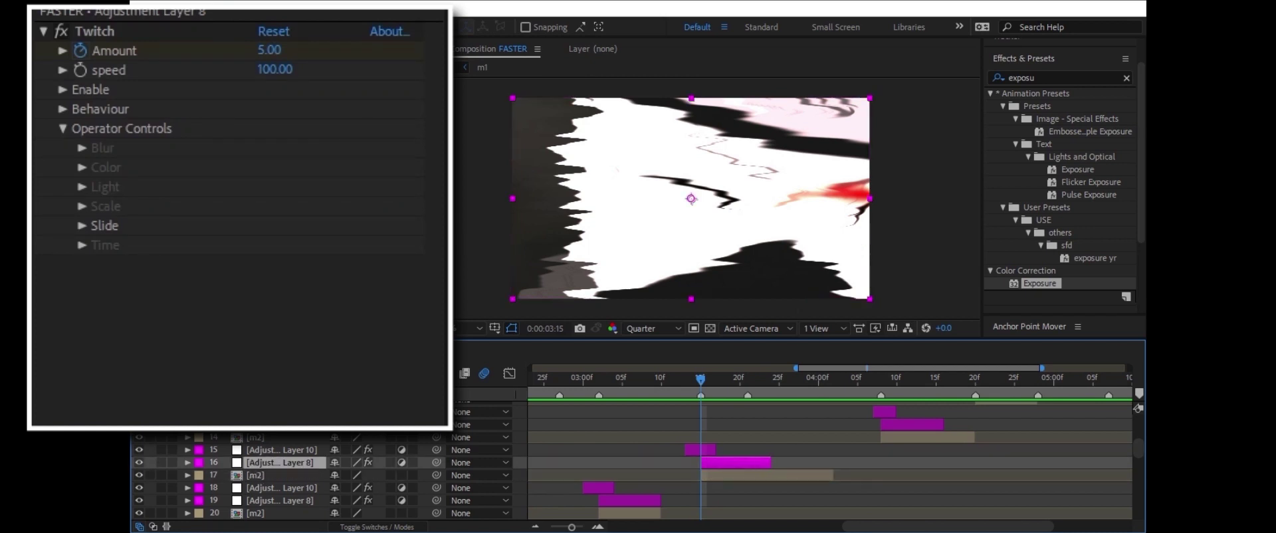
{"action": "left_click", "coordinate": [95, 32]}
{"action": "key", "text": "u"}
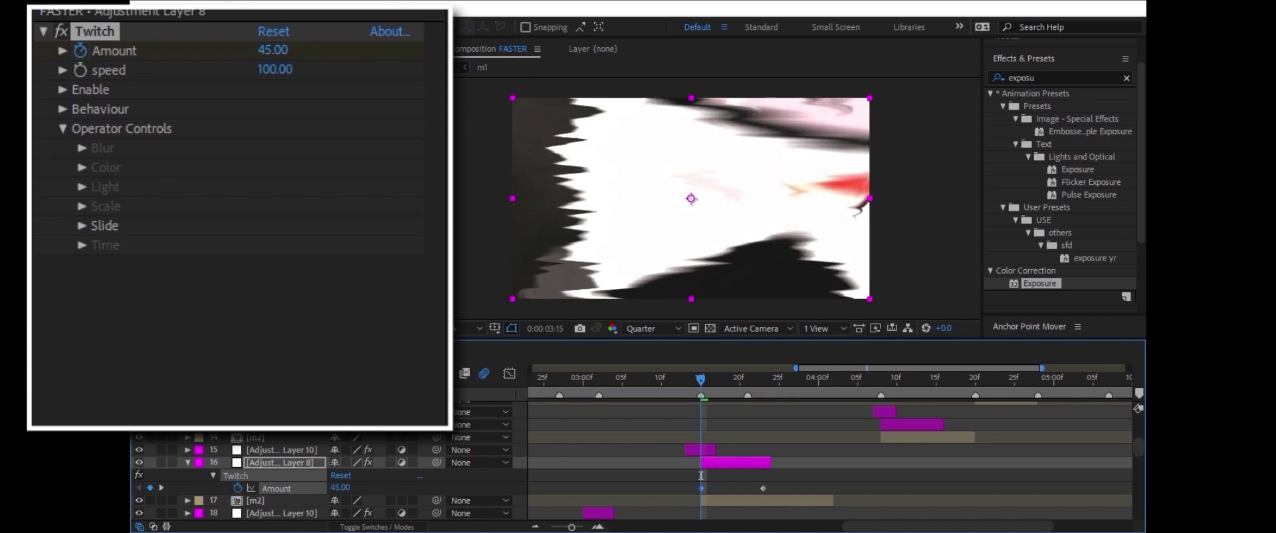
{"action": "key", "text": "space"}
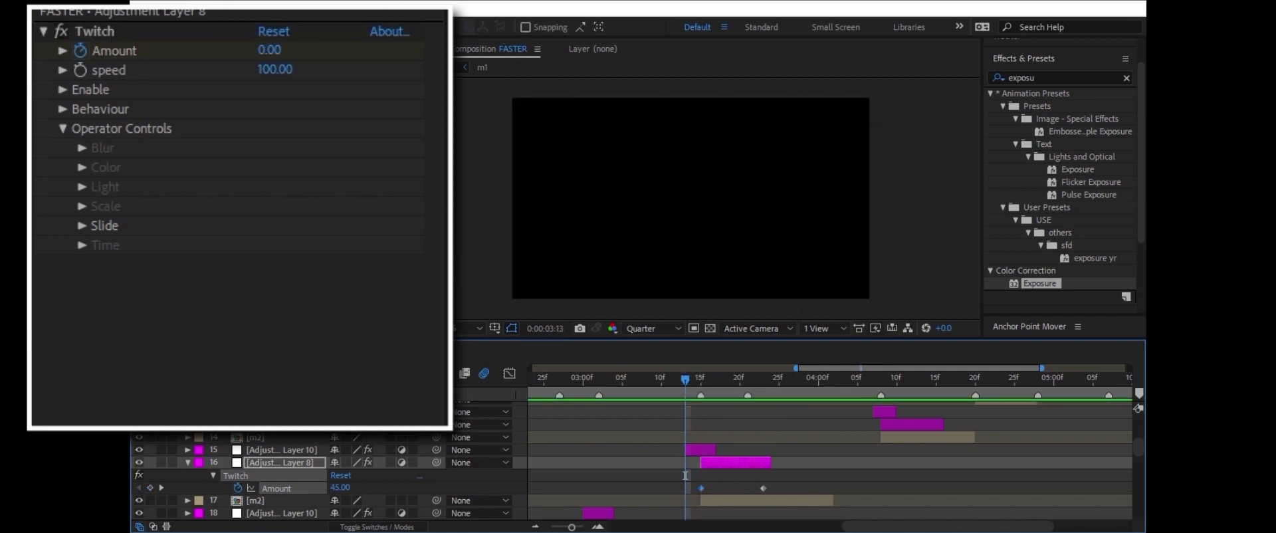
{"action": "left_click_drag", "start_coordinate": [685, 475], "coordinate": [779, 475]}
{"action": "scroll", "coordinate": [779, 475], "scroll_direction": "down", "scroll_amount": 3}
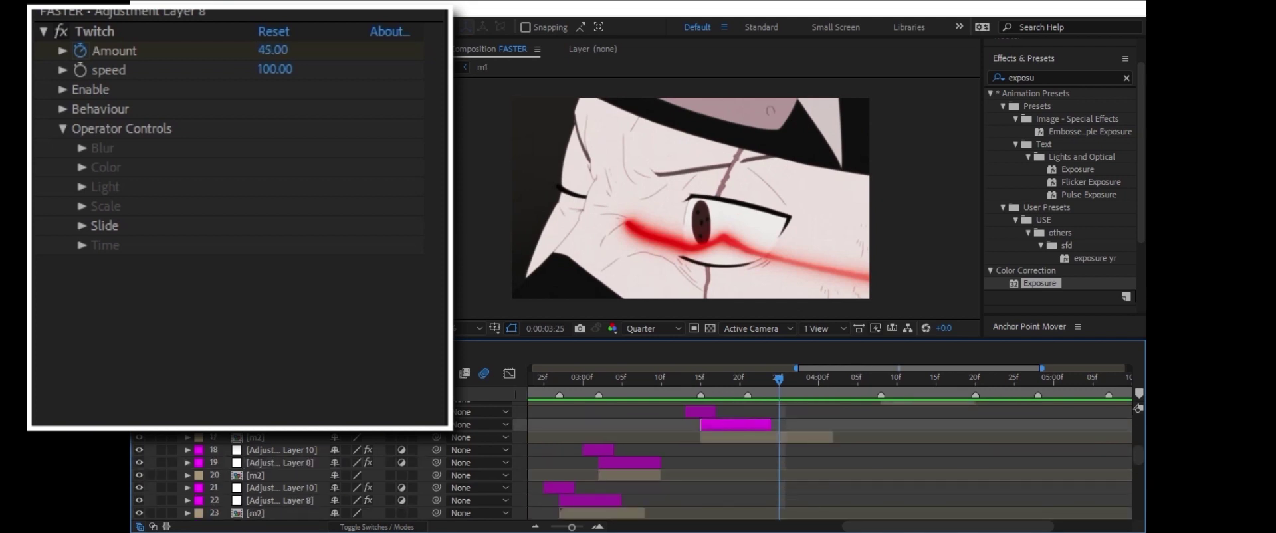
{"action": "key", "text": "space"}
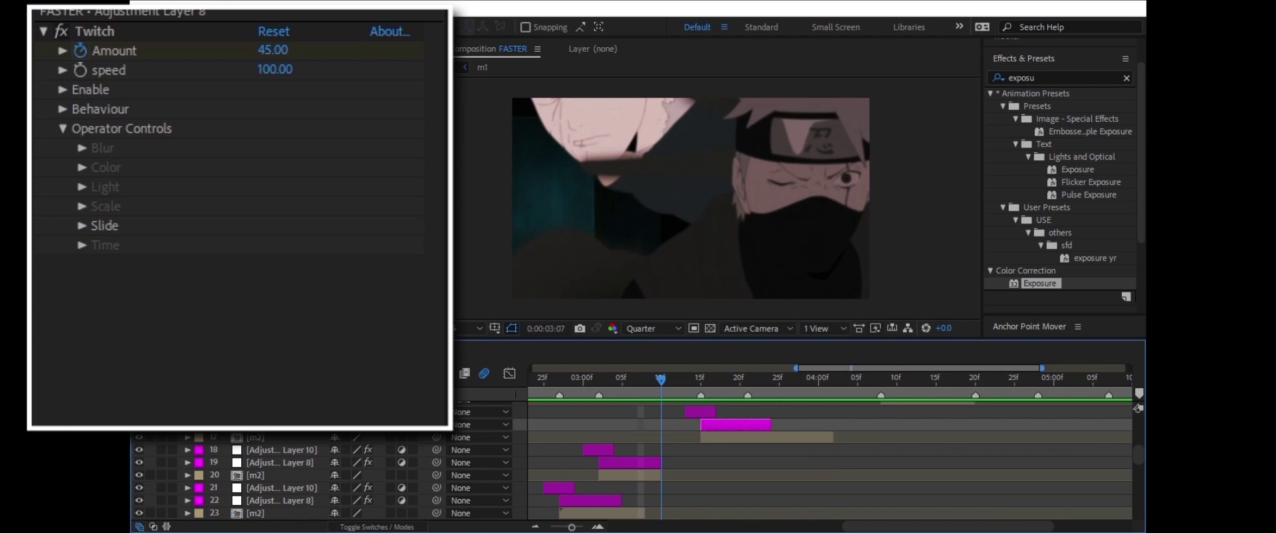
Step: Duplicate Adjustment Layer 10 so the copy starts at the 0:00:03:09 cut, and preview
{"action": "left_click", "coordinate": [655, 378]}
{"action": "left_click", "coordinate": [598, 450]}
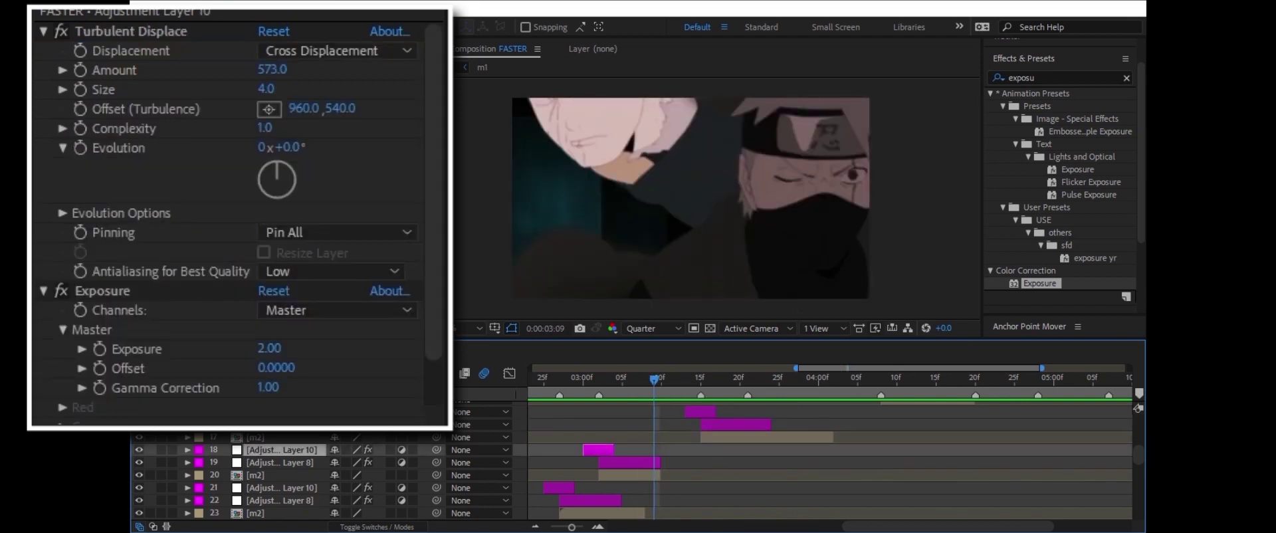
{"action": "key", "text": "ctrl+d"}
{"action": "left_click_drag", "start_coordinate": [598, 450], "coordinate": [661, 449]}
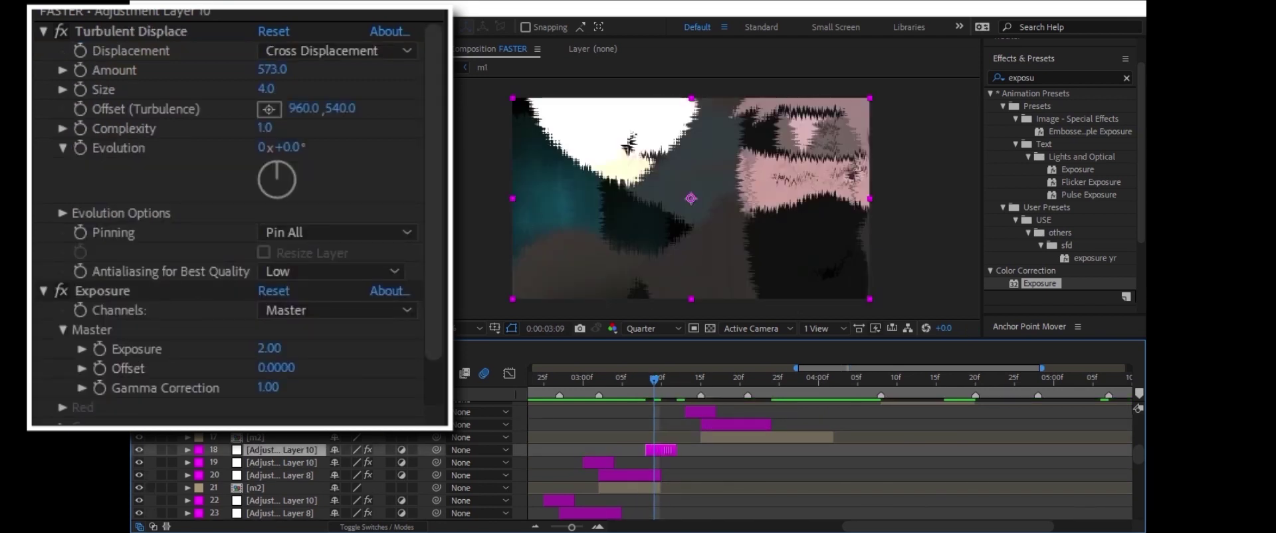
{"action": "key", "text": "space"}
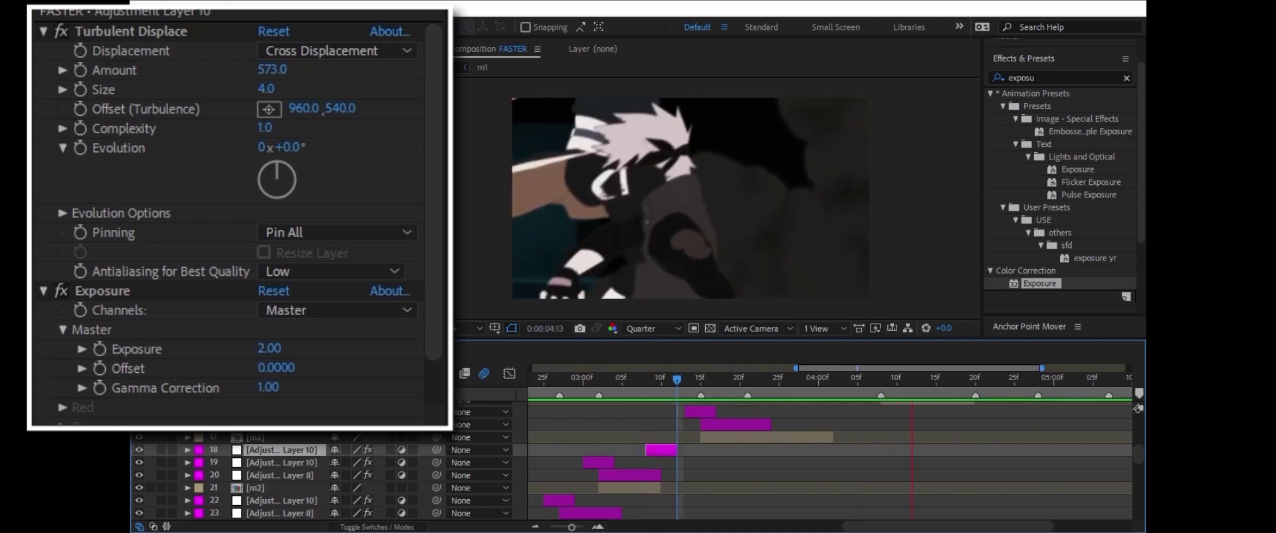
{"action": "scroll", "coordinate": [664, 465], "scroll_direction": "up", "scroll_amount": 1}
{"action": "key", "text": "space"}
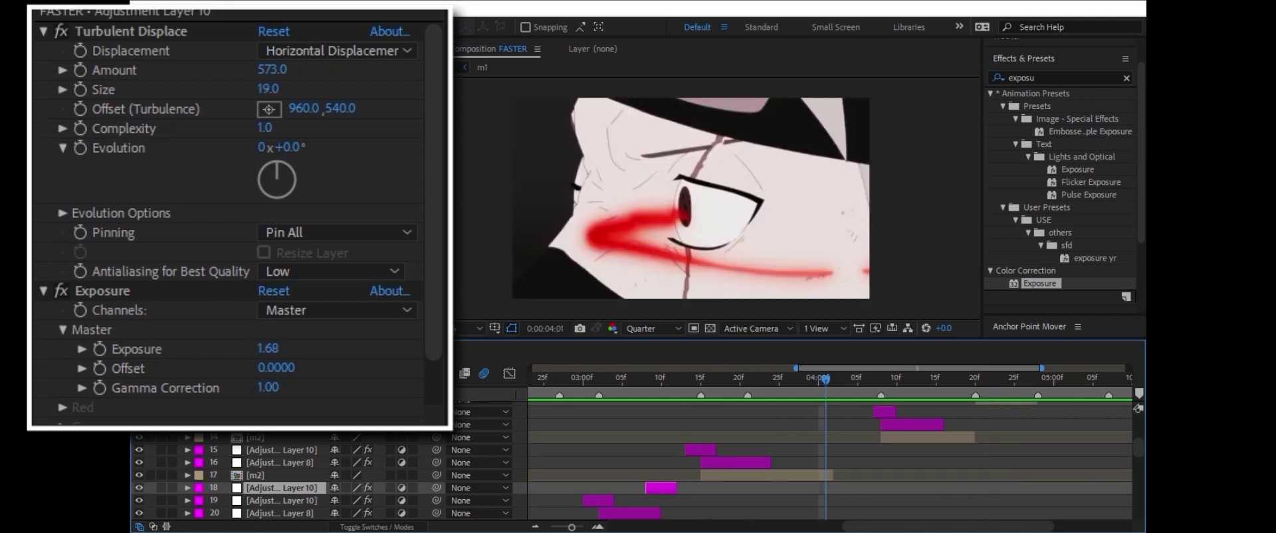
Step: Place another glitch layer copy at 0:00:04:01 and preview the comp
{"action": "key", "text": "ctrl+d"}
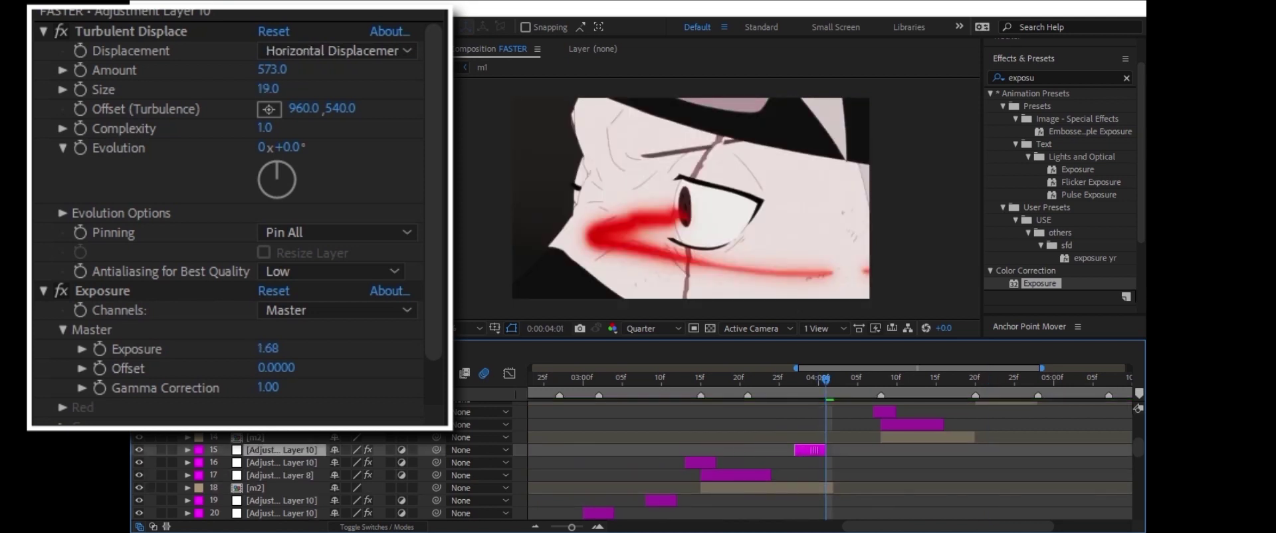
{"action": "key", "text": "bracketleft"}
{"action": "key", "text": "space"}
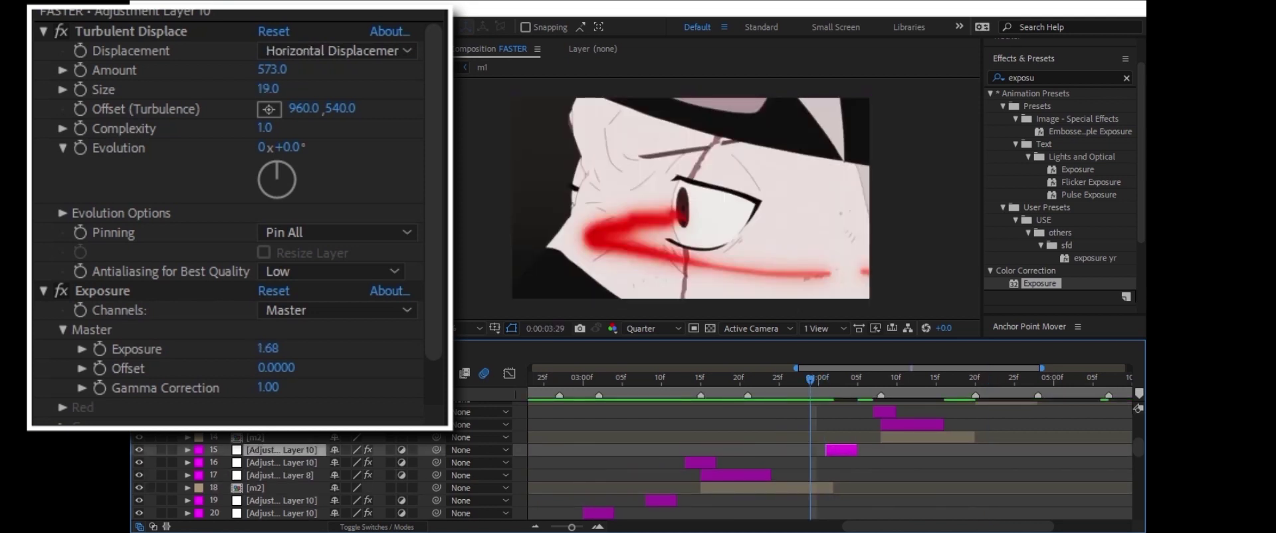
{"action": "scroll", "coordinate": [664, 465], "scroll_direction": "up", "scroll_amount": 1}
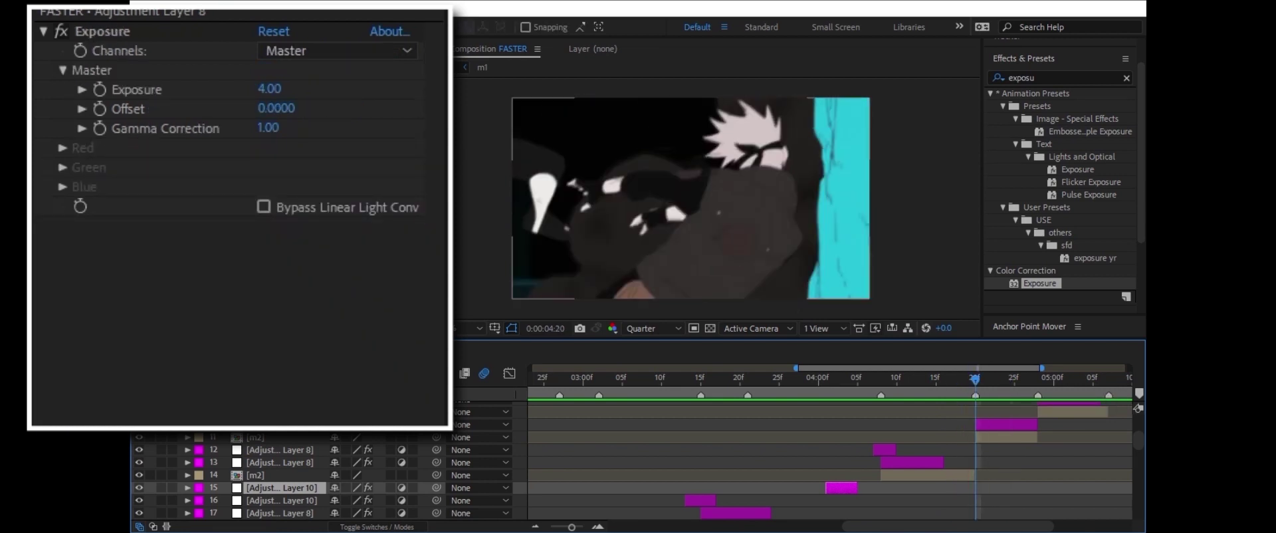
Step: Duplicate the Exposure 4.00 glitch layer (Adjustment Layer 8) onto the 0:00:04:20 cut
{"action": "left_click", "coordinate": [279, 450]}
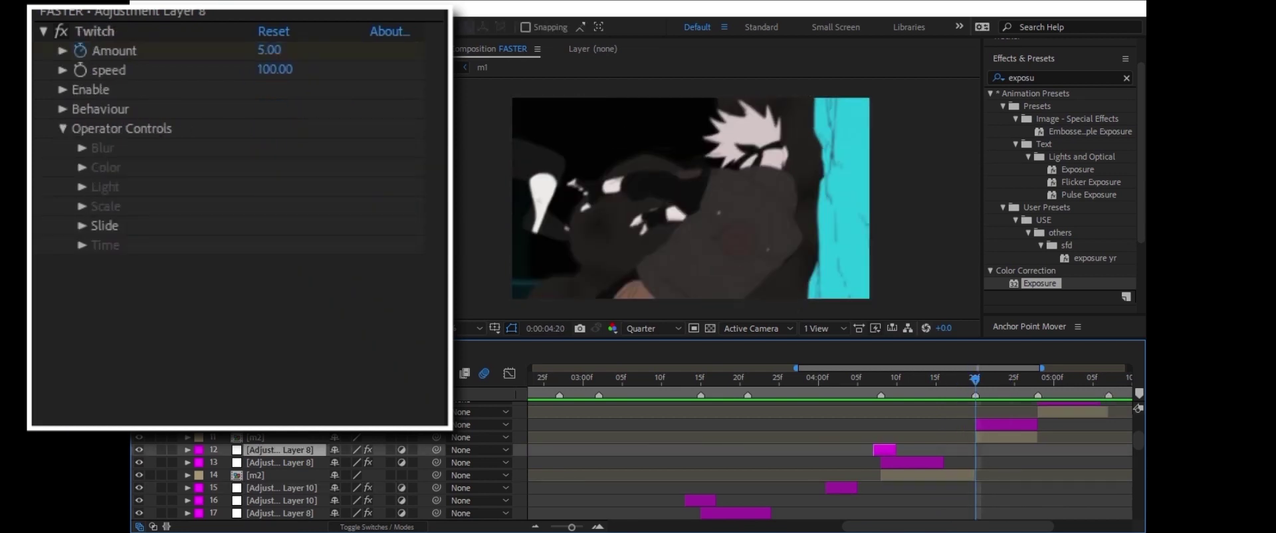
{"action": "key", "text": "ctrl+d"}
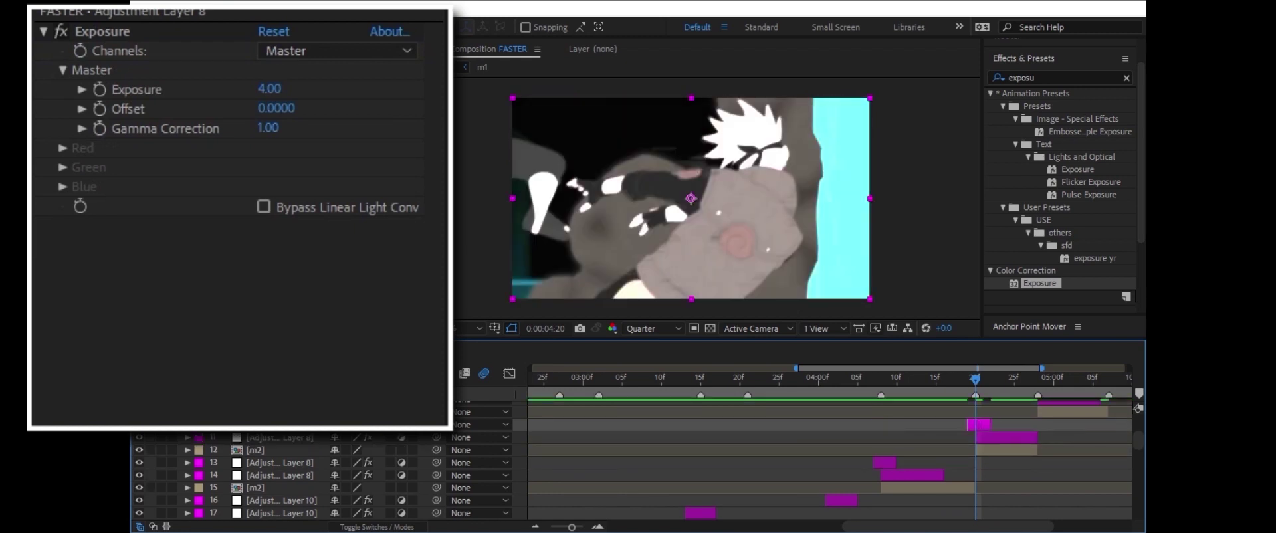
{"action": "key", "text": "ctrl+5"}
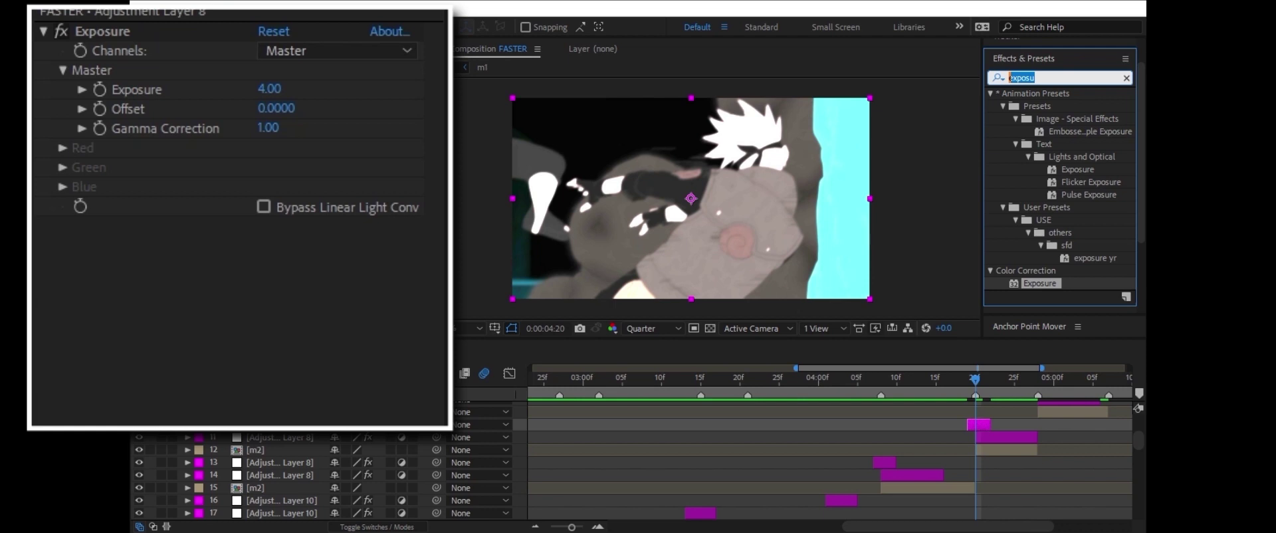
Step: Apply CC Ball Action to the m2 layer with Ball Size 22.0
{"action": "type", "text": "cc"}
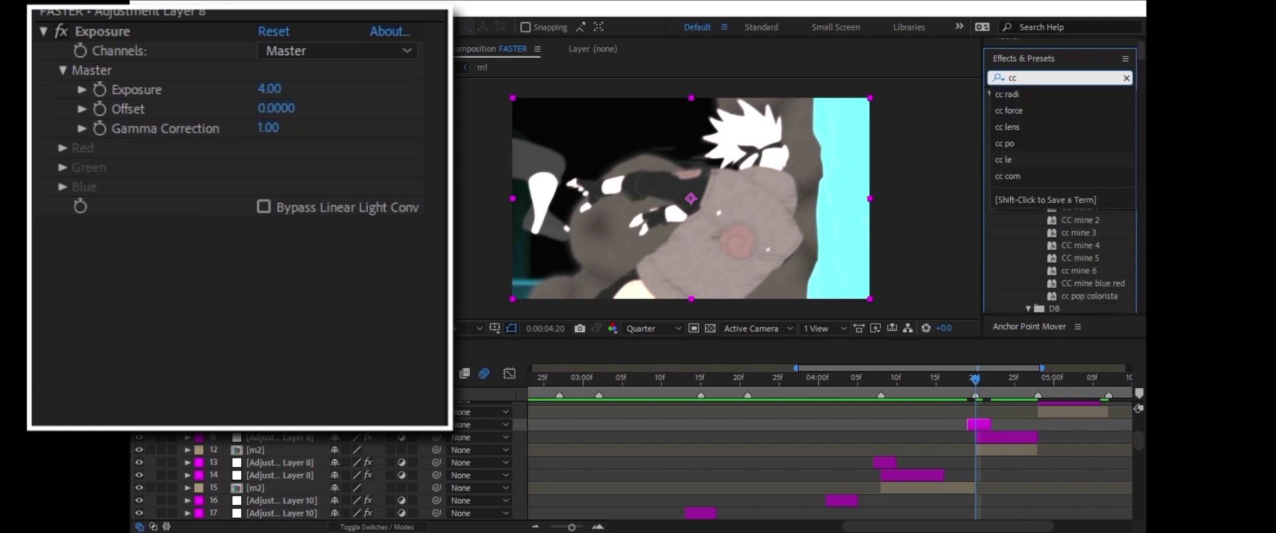
{"action": "type", "text": " ball"}
{"action": "double_click", "coordinate": [1049, 141]}
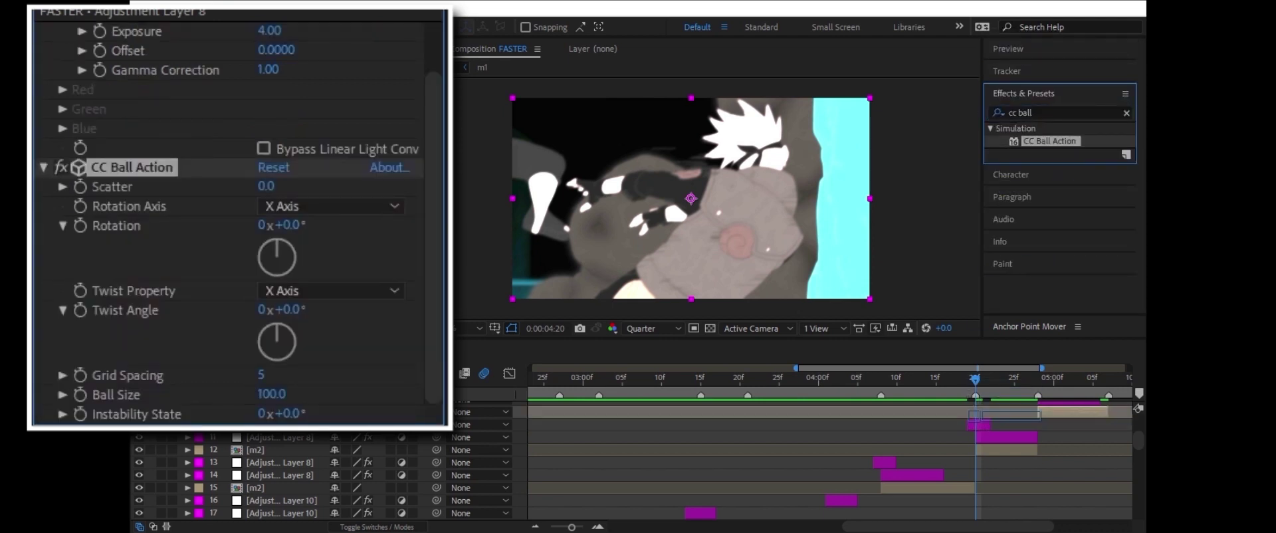
{"action": "left_click", "coordinate": [691, 198]}
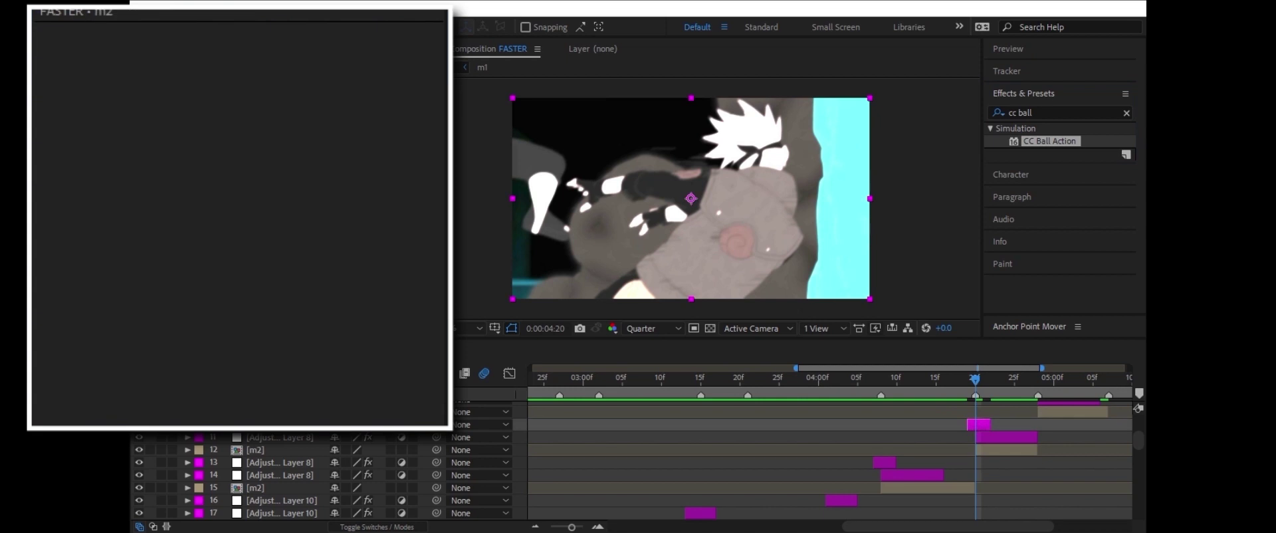
{"action": "key", "text": "="}
{"action": "key", "text": "="}
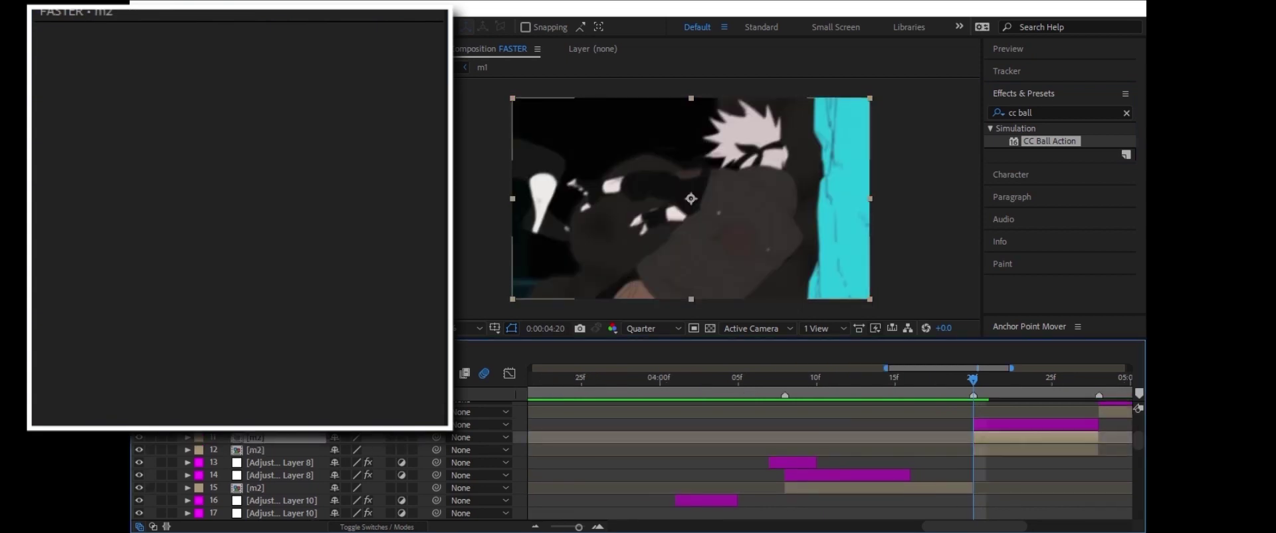
{"action": "double_click", "coordinate": [1049, 141]}
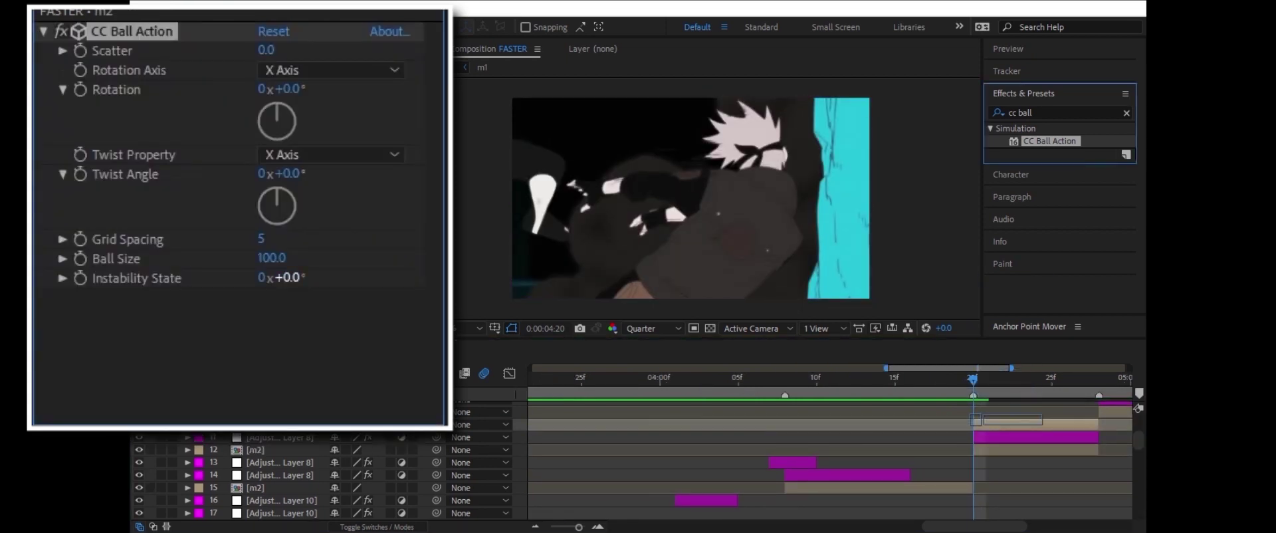
{"action": "left_click", "coordinate": [271, 258]}
{"action": "type", "text": "22"}
{"action": "key", "text": "Return"}
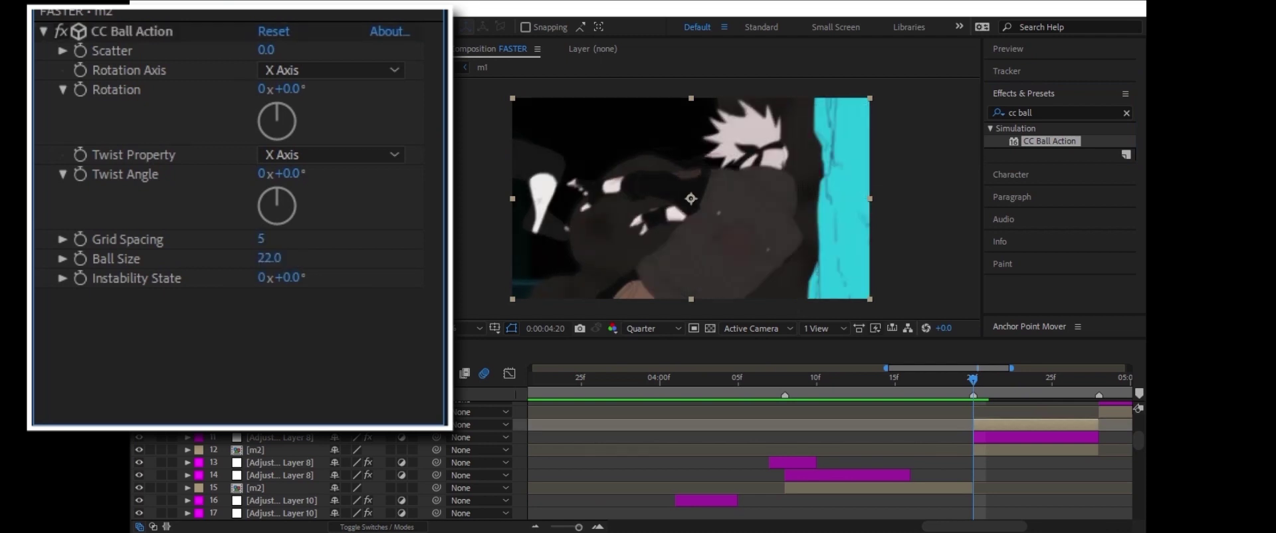
Step: Delete the stray null layer and enter a new Grid Spacing value for CC Ball Action
{"action": "key", "text": "ctrl+Up"}
{"action": "key", "text": "ctrl+Down"}
{"action": "key", "text": "ctrl+Down"}
{"action": "key", "text": "ctrl+Up"}
{"action": "key", "text": "Delete"}
{"action": "left_click", "coordinate": [262, 238]}
{"action": "type", "text": "2"}
{"action": "key", "text": "Return"}
Step: Switch the preview to Full resolution and try Grid Spacing 4 with Ball Size 138–142
{"action": "left_click_drag", "start_coordinate": [261, 238], "coordinate": [279, 238]}
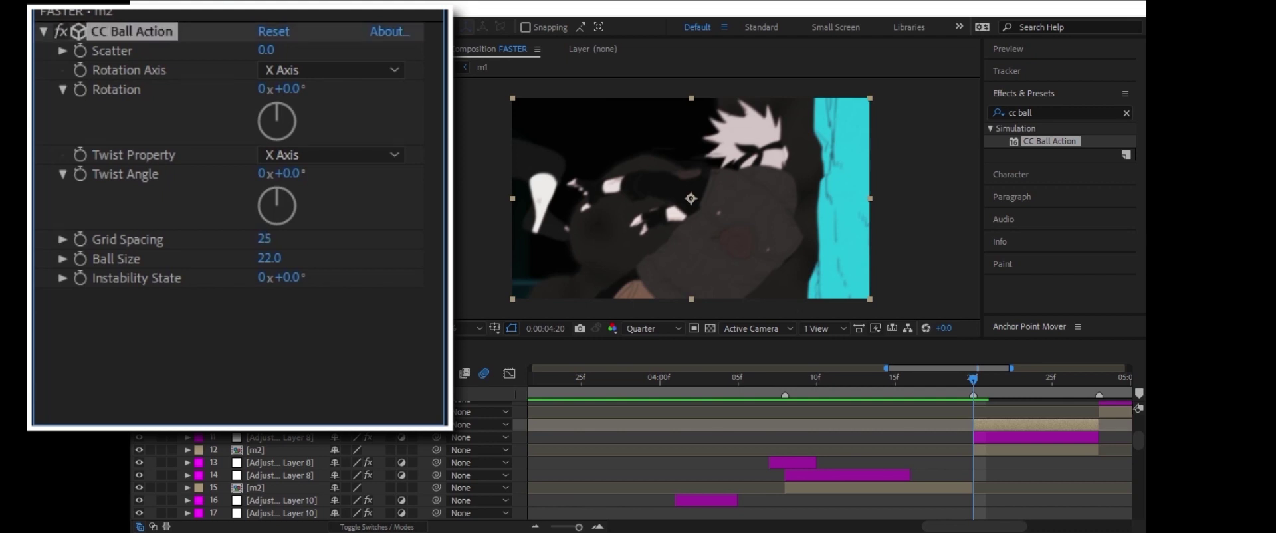
{"action": "left_click_drag", "start_coordinate": [264, 238], "coordinate": [351, 257]}
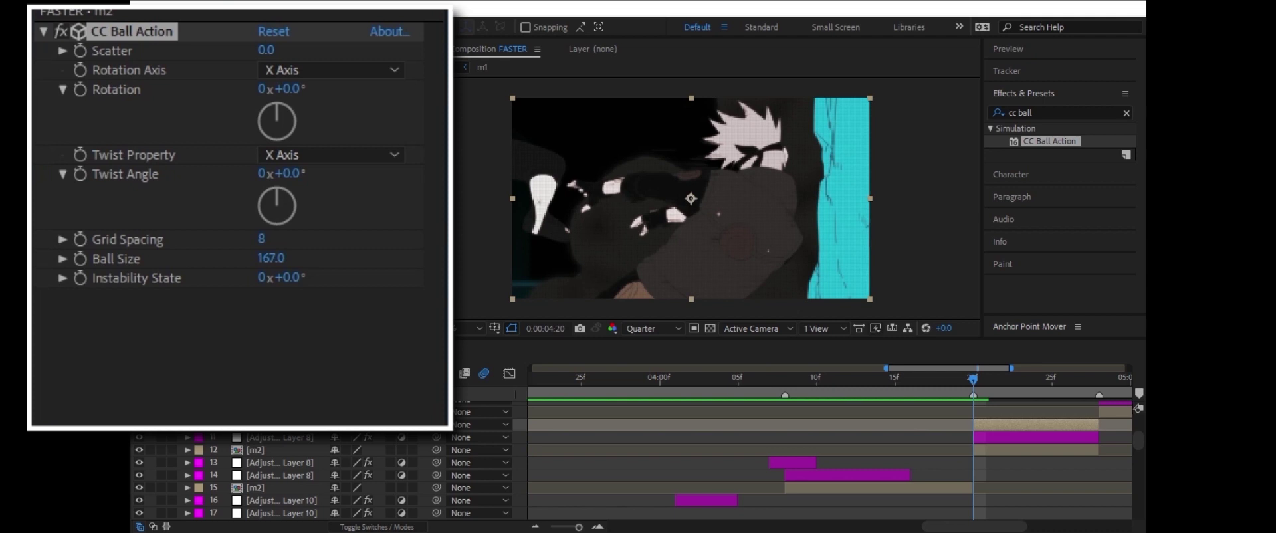
{"action": "left_click", "coordinate": [654, 366]}
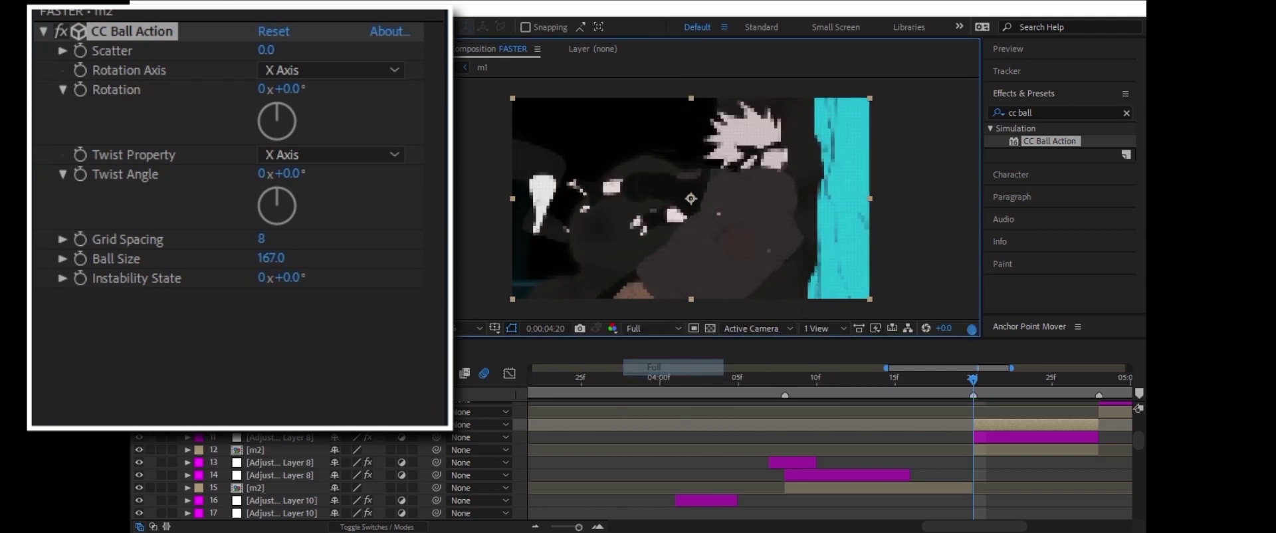
{"action": "left_click_drag", "start_coordinate": [261, 238], "coordinate": [274, 238]}
{"action": "left_click", "coordinate": [264, 238]}
{"action": "type", "text": "4"}
{"action": "key", "text": "Tab"}
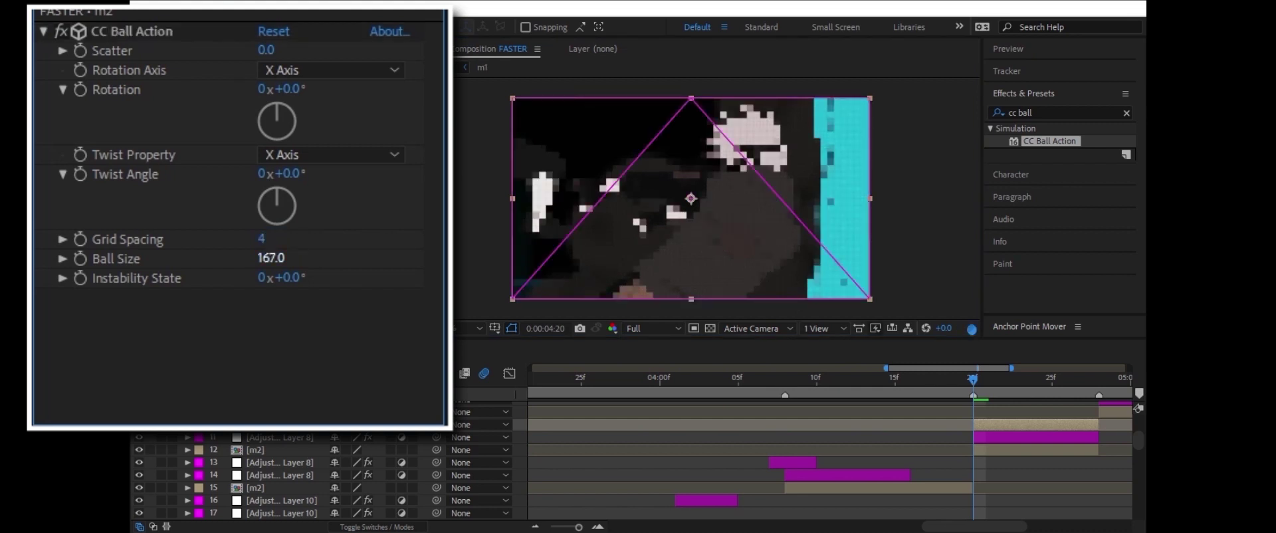
{"action": "type", "text": "138"}
{"action": "key", "text": "Return"}
{"action": "left_click_drag", "start_coordinate": [269, 257], "coordinate": [274, 257]}
{"action": "left_click", "coordinate": [271, 257]}
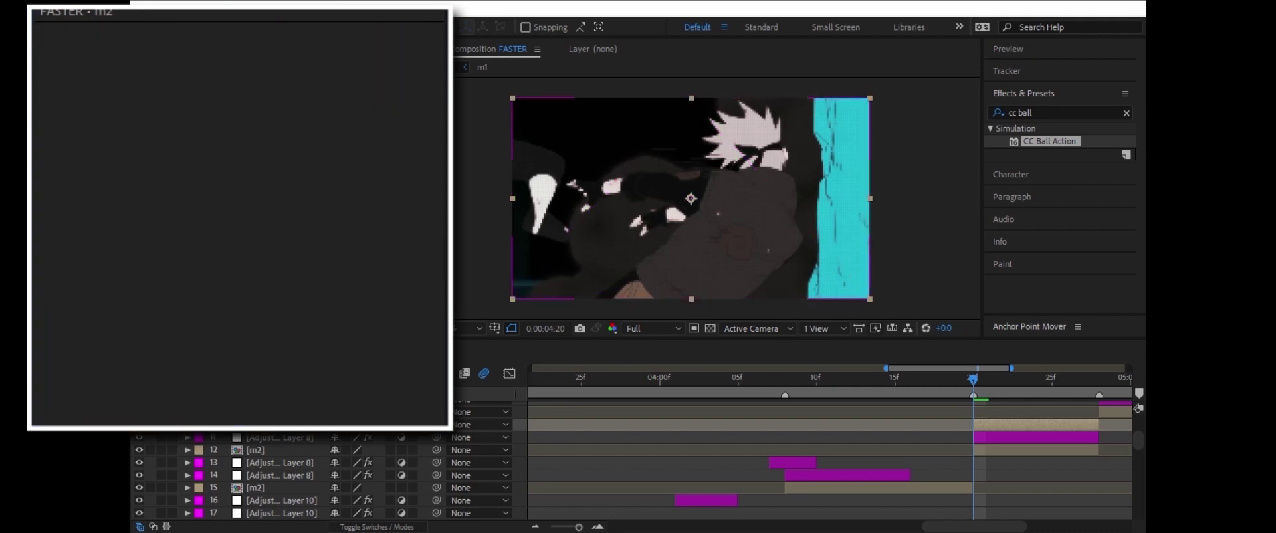
Step: Lock the m2 layer and reset Ball Size to 22.0 with Grid Spacing 2
{"action": "left_click", "coordinate": [256, 450]}
{"action": "left_click", "coordinate": [161, 450]}
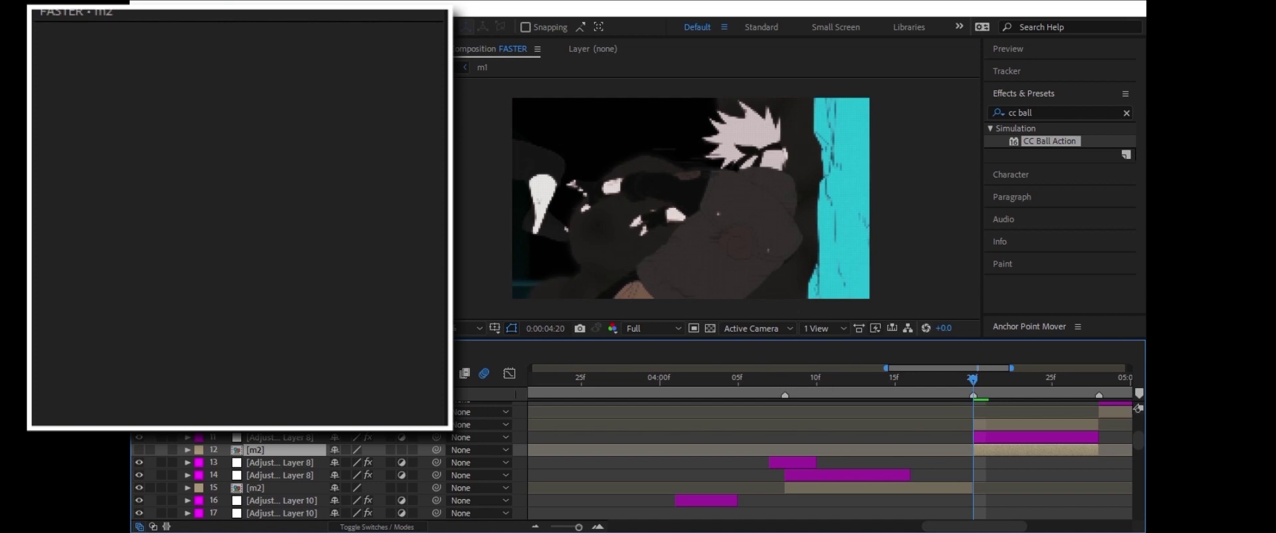
{"action": "mouse_move", "coordinate": [269, 258]}
{"action": "left_mouse_down"}
{"action": "mouse_move", "coordinate": [313, 257]}
{"action": "mouse_move", "coordinate": [246, 257]}
{"action": "left_mouse_up"}
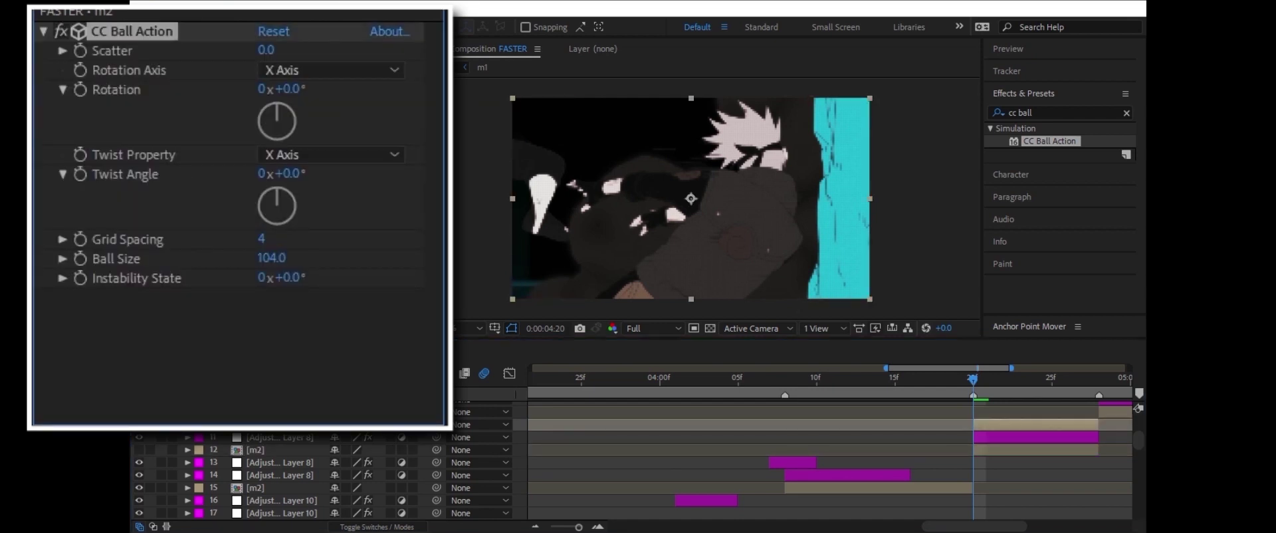
{"action": "left_click", "coordinate": [269, 258]}
{"action": "type", "text": "22"}
{"action": "key", "text": "Return"}
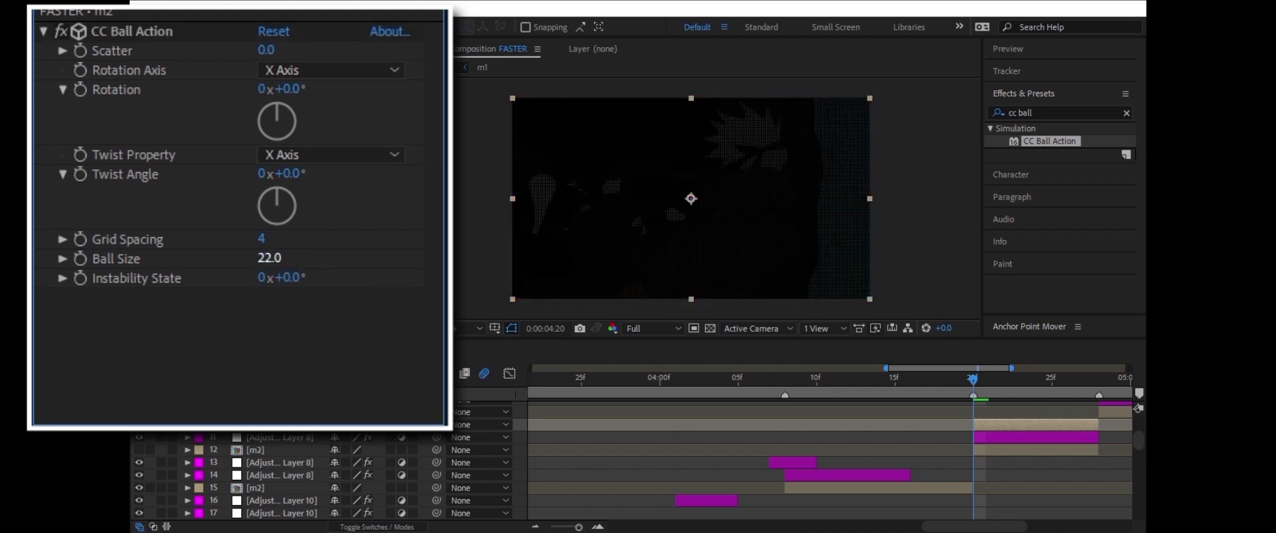
{"action": "left_click", "coordinate": [262, 238]}
{"action": "type", "text": "2"}
{"action": "key", "text": "Return"}
Step: Try Ball Sizes 44, 73 and 56, then reduce Grid Spacing from 11 to 7
{"action": "left_click", "coordinate": [266, 257]}
{"action": "type", "text": "44"}
{"action": "key", "text": "Return"}
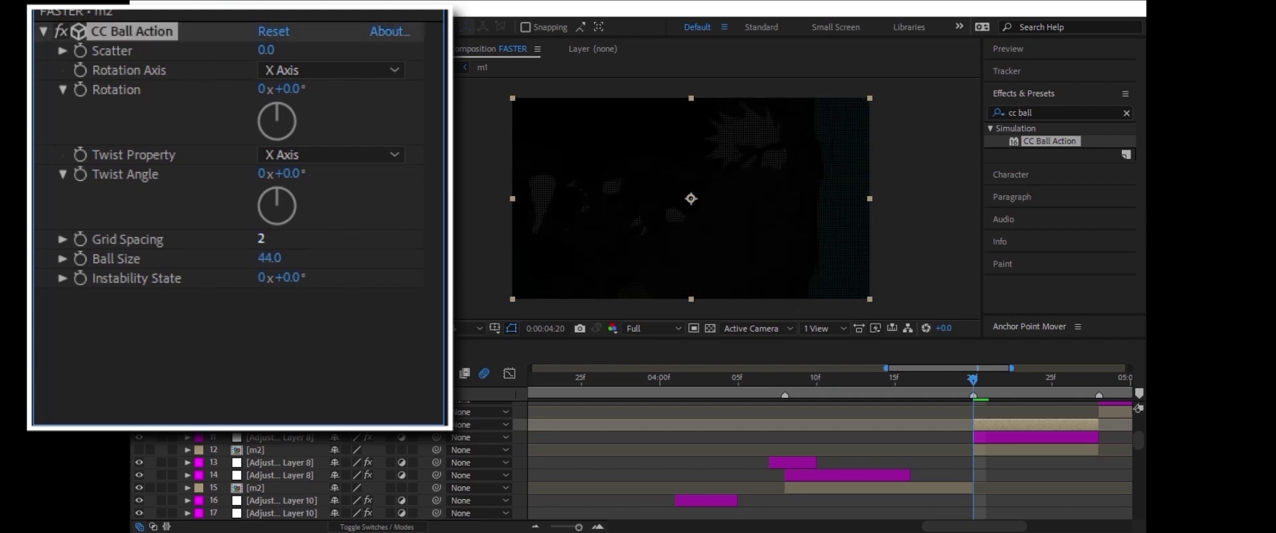
{"action": "left_click_drag", "start_coordinate": [269, 258], "coordinate": [312, 257]}
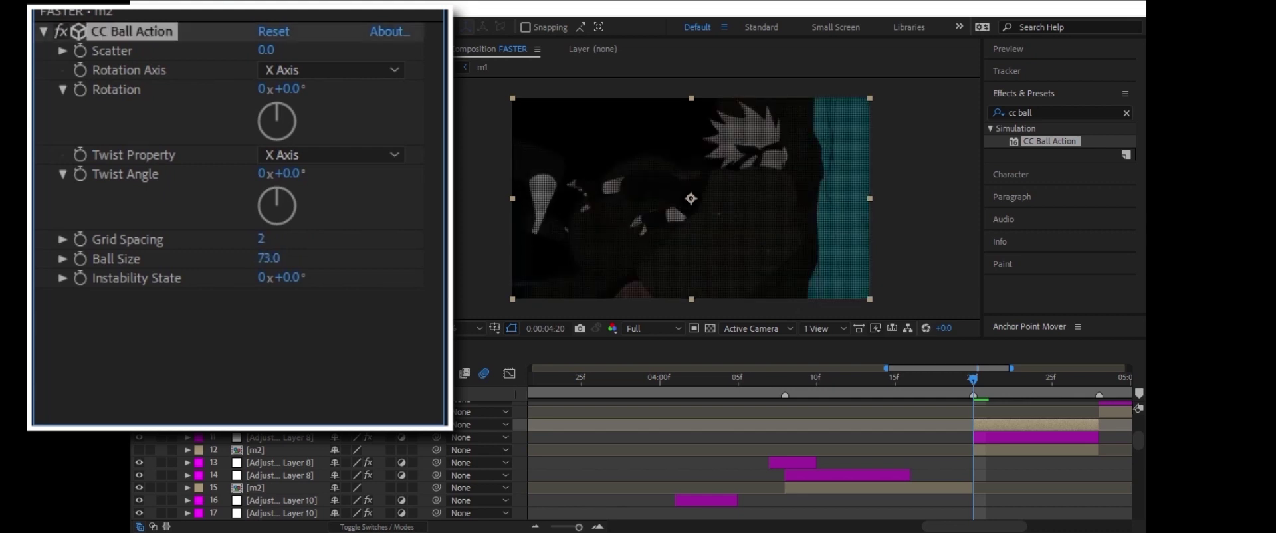
{"action": "left_click", "coordinate": [269, 258]}
{"action": "type", "text": "56"}
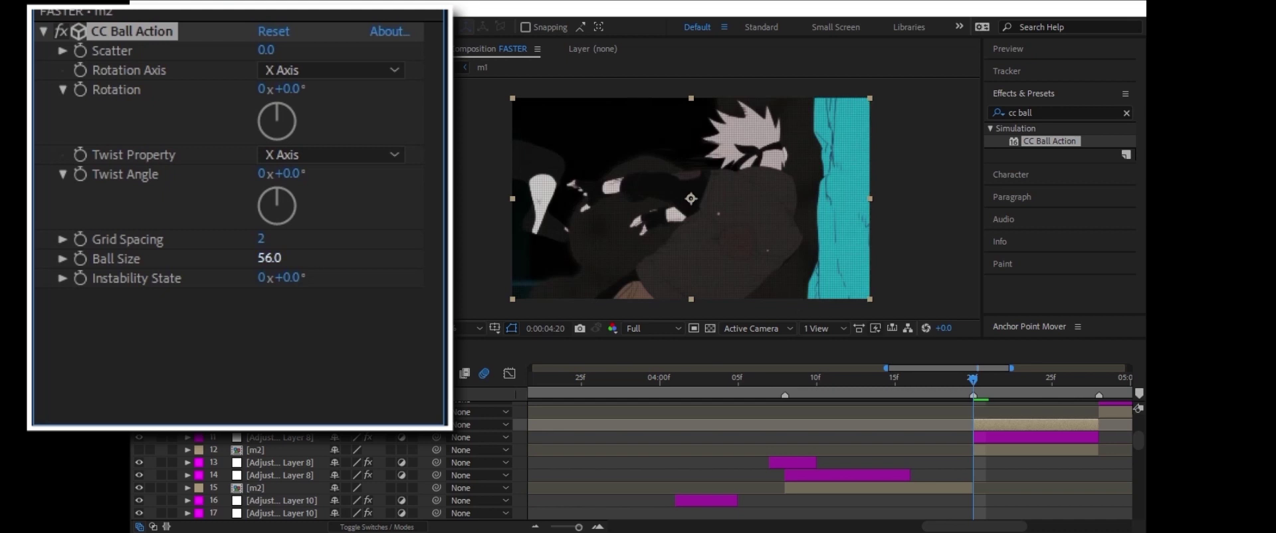
{"action": "key", "text": "Return"}
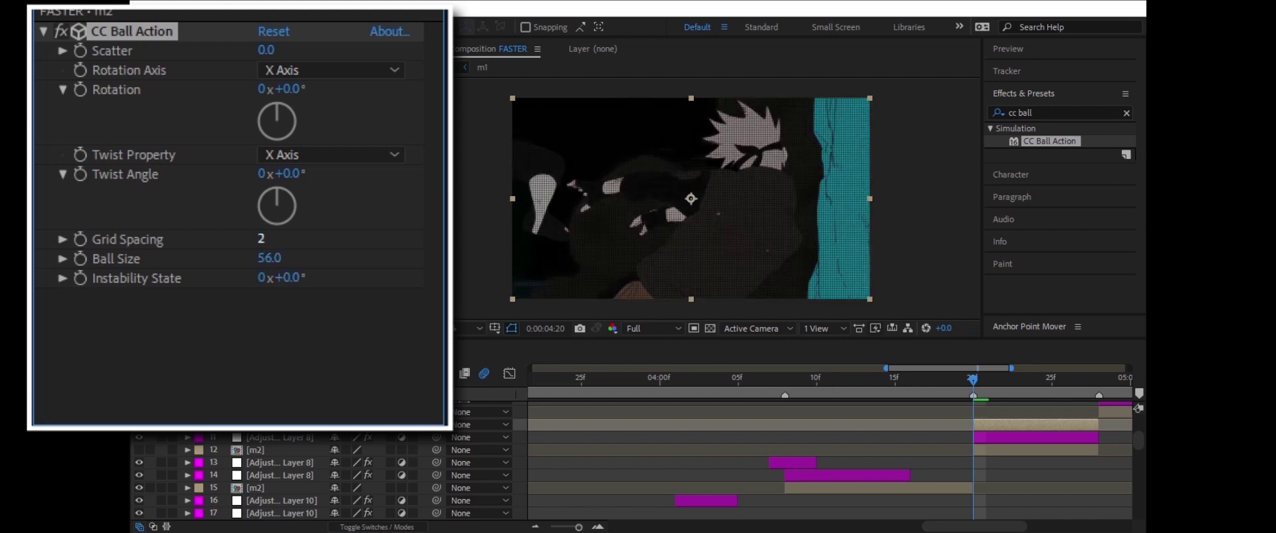
{"action": "left_click_drag", "start_coordinate": [262, 238], "coordinate": [273, 258]}
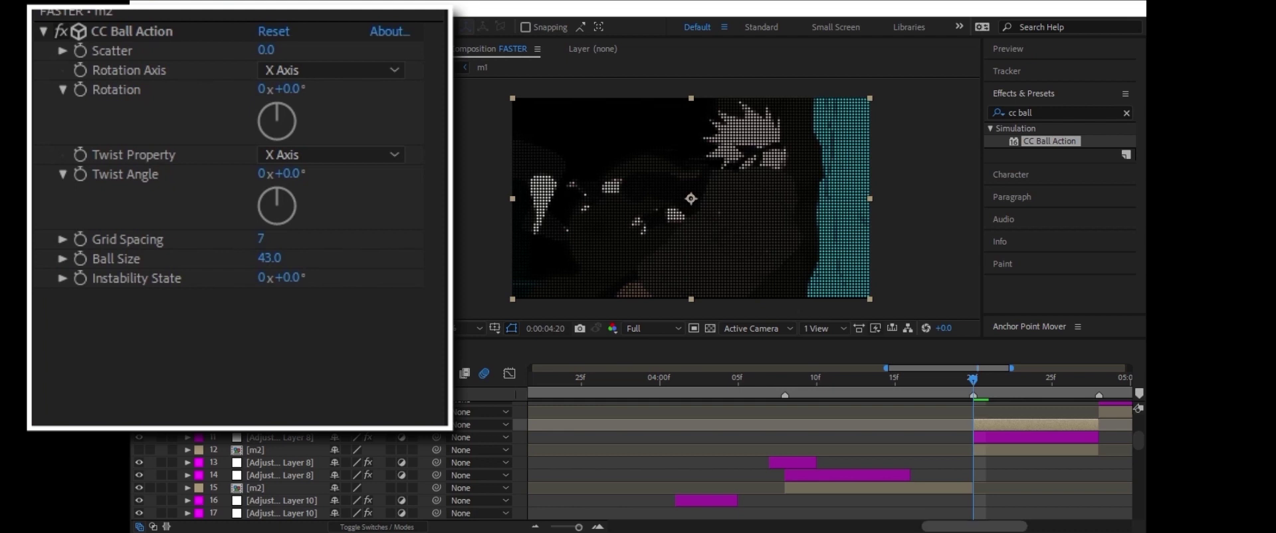
Step: Reveal m2's Scale and scrub through the dot transition around 0:00:04:18
{"action": "key", "text": "s"}
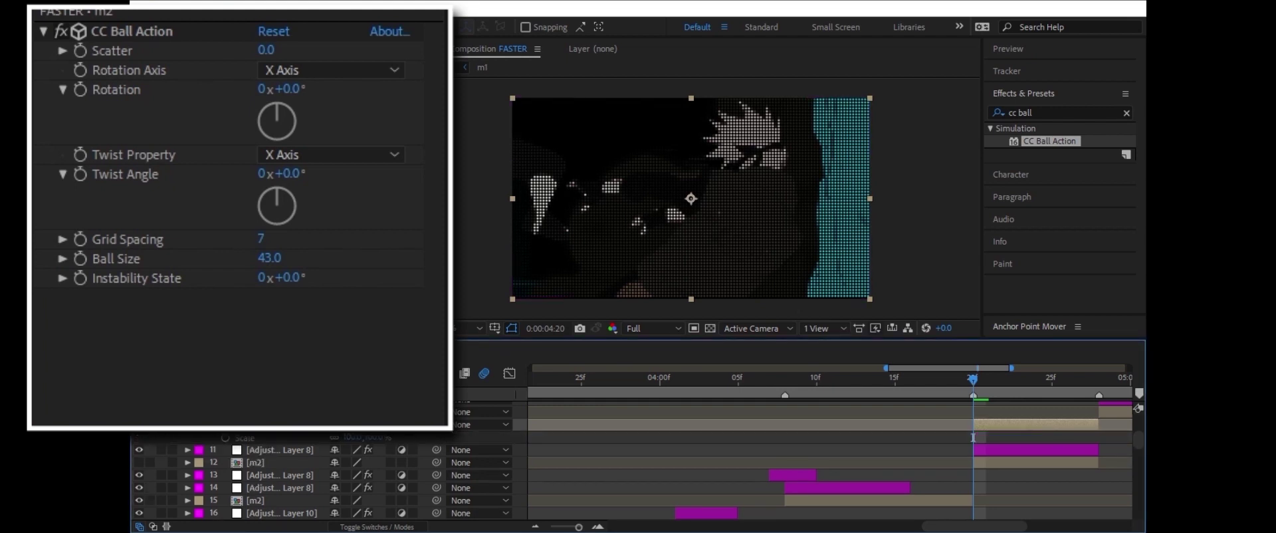
{"action": "key", "text": "alt+KP_Add"}
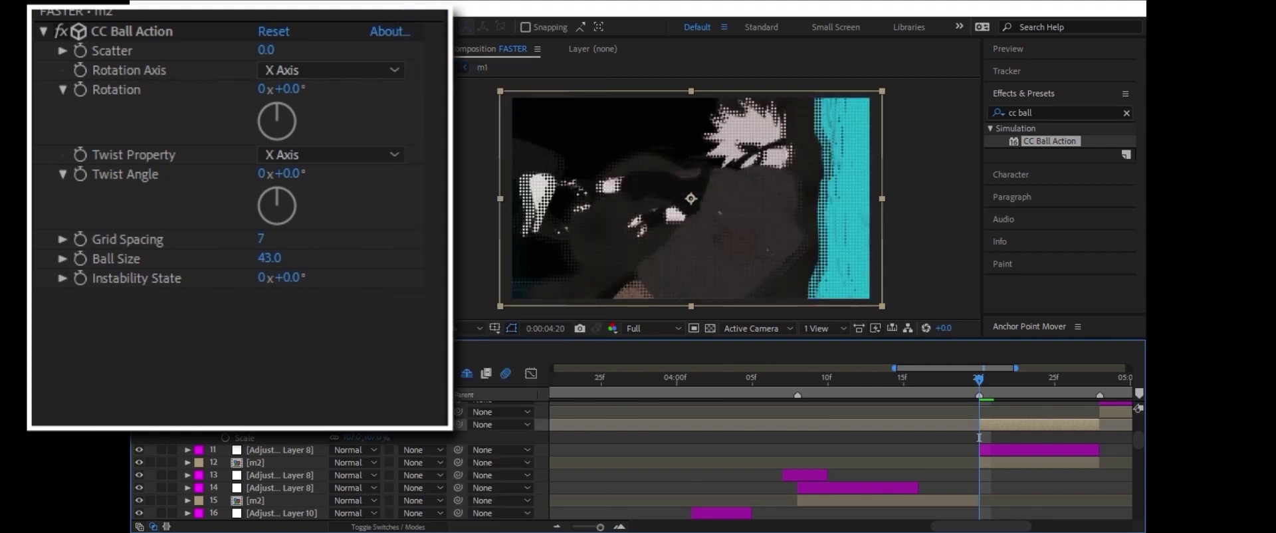
{"action": "left_click_drag", "start_coordinate": [978, 436], "coordinate": [1023, 437]}
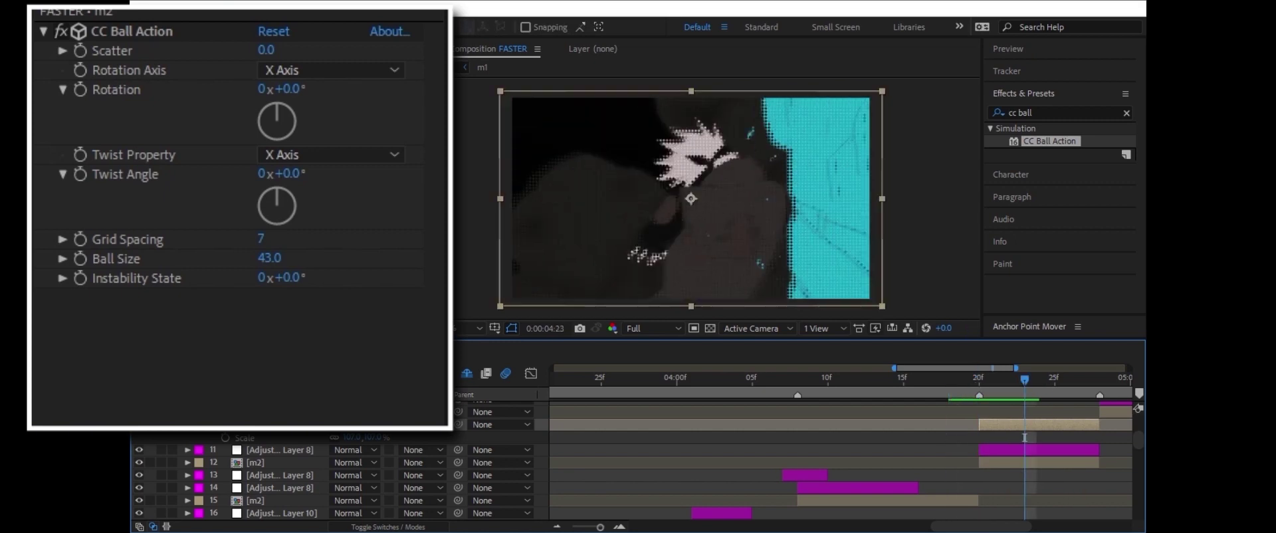
{"action": "key", "text": "minus"}
{"action": "left_click_drag", "start_coordinate": [913, 437], "coordinate": [872, 437]}
{"action": "key", "text": "equal"}
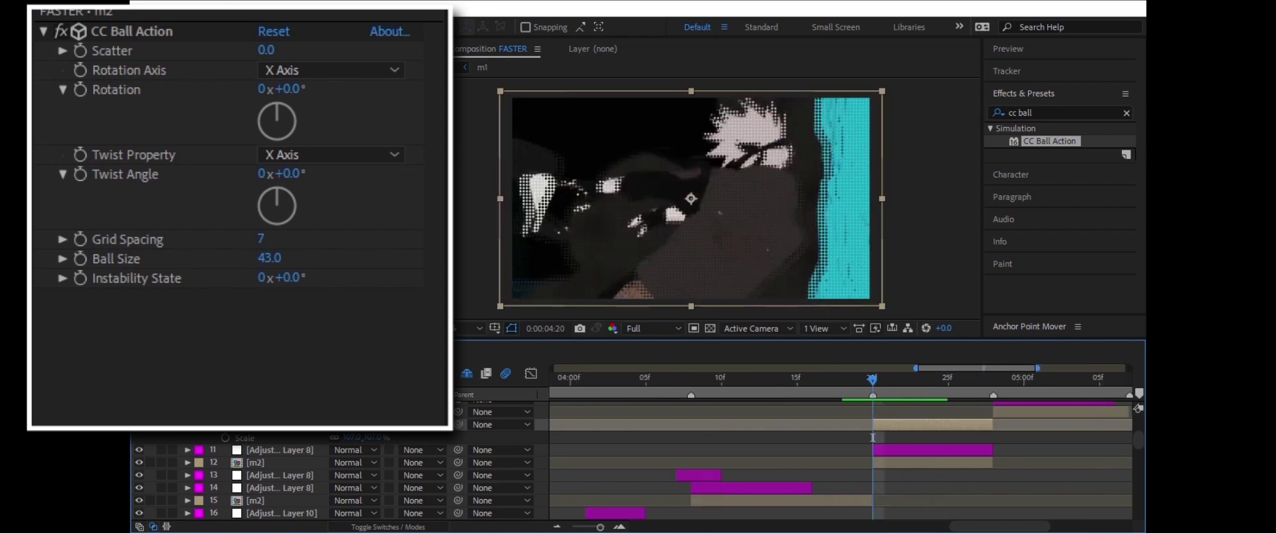
Step: Keyframe m2's Scale from 115% at 0:00:04:20 to 182% at 0:00:04:26
{"action": "key", "text": "alt+KP_Add"}
{"action": "key", "text": "alt+KP_Add"}
{"action": "key", "text": "alt+KP_Add"}
{"action": "key", "text": "alt+KP_Add"}
{"action": "key", "text": "alt+KP_Add"}
{"action": "key", "text": "alt+KP_Add"}
{"action": "key", "text": "alt+KP_Add"}
{"action": "key", "text": "alt+KP_Add"}
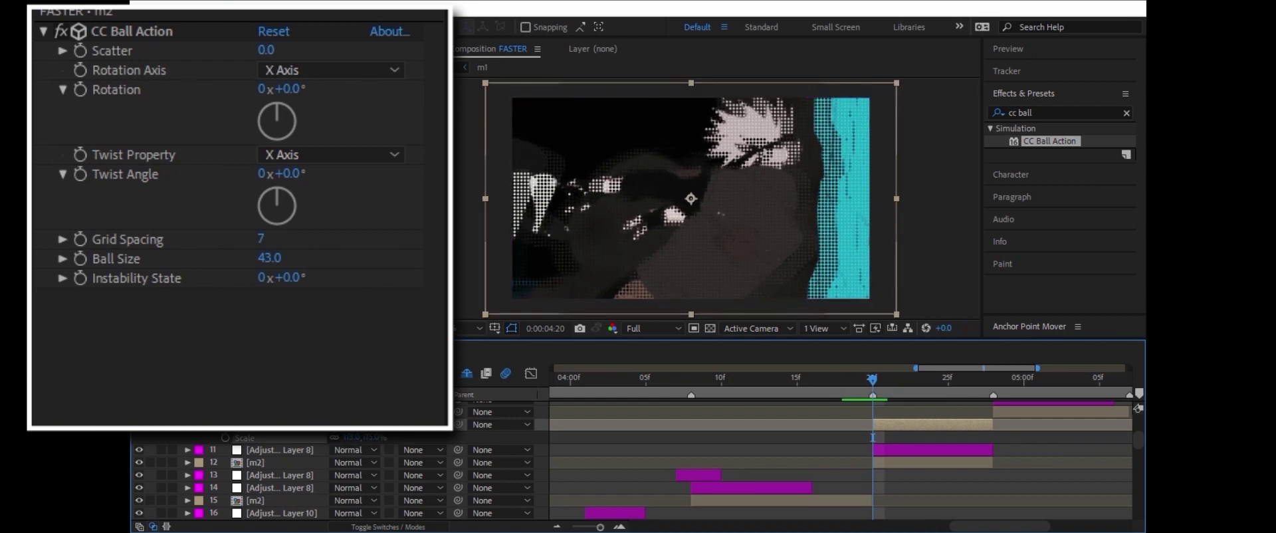
{"action": "key", "text": "alt+shift+s"}
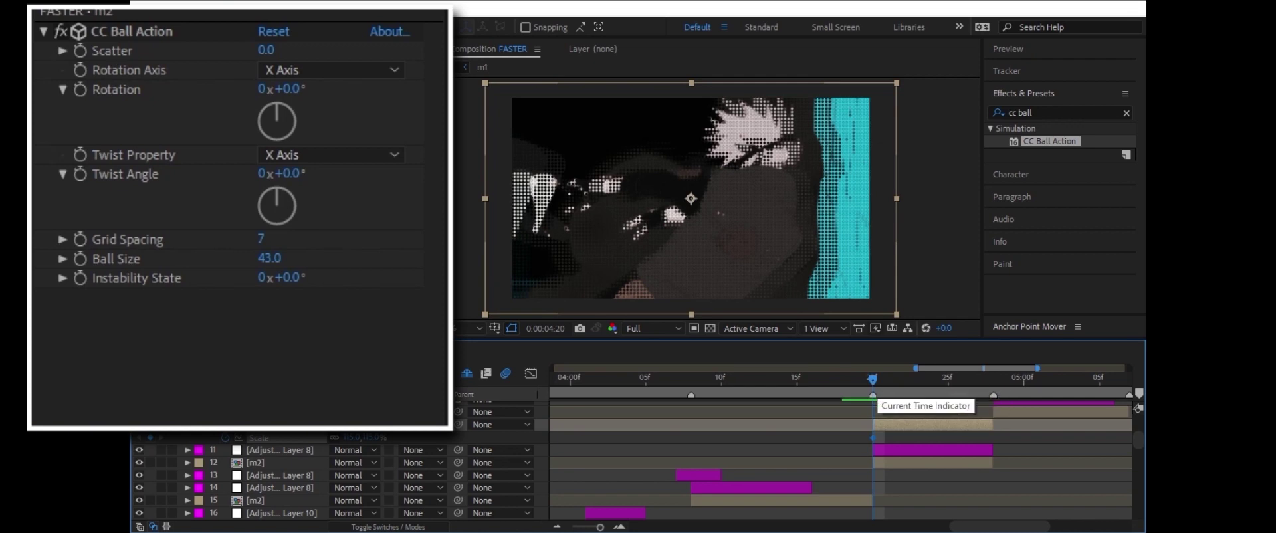
{"action": "key", "text": "space"}
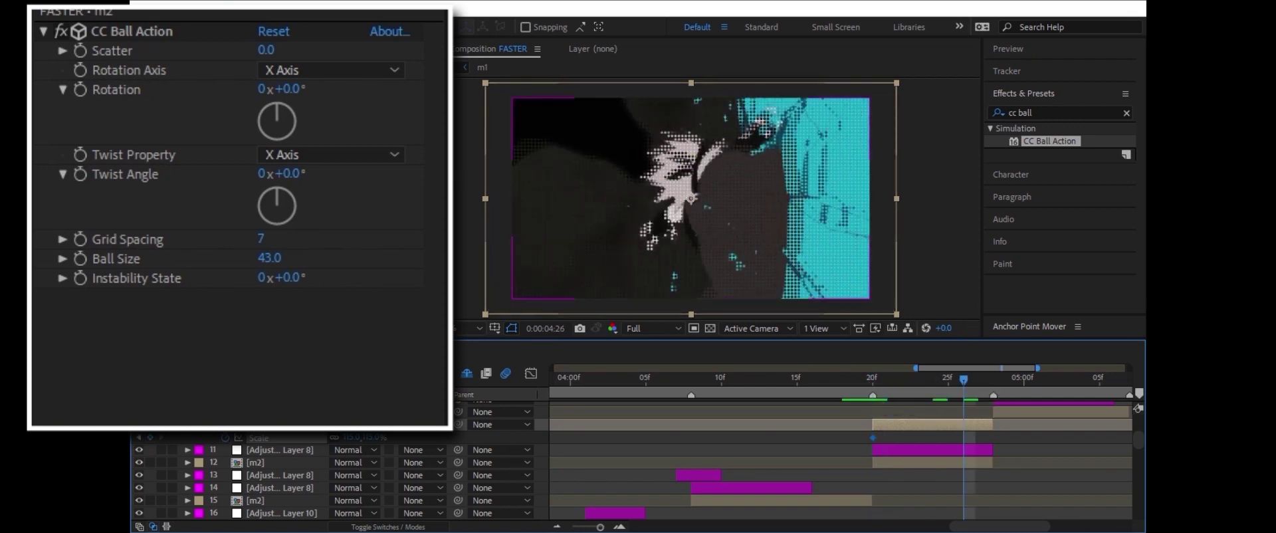
{"action": "left_click_drag", "start_coordinate": [364, 437], "coordinate": [389, 438]}
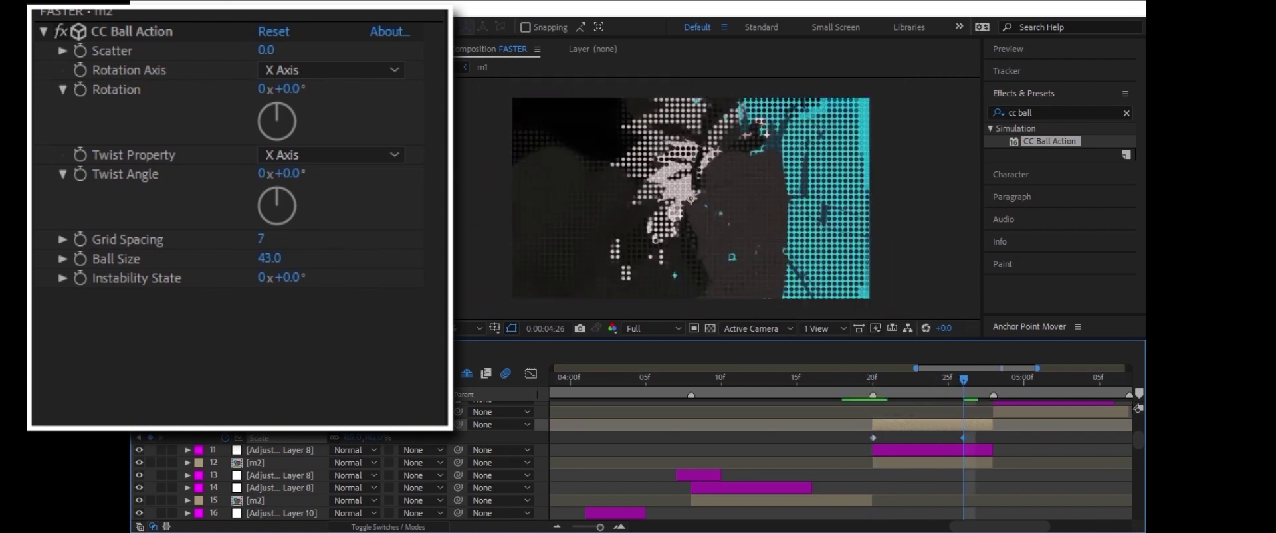
{"action": "mouse_move", "coordinate": [977, 438]}
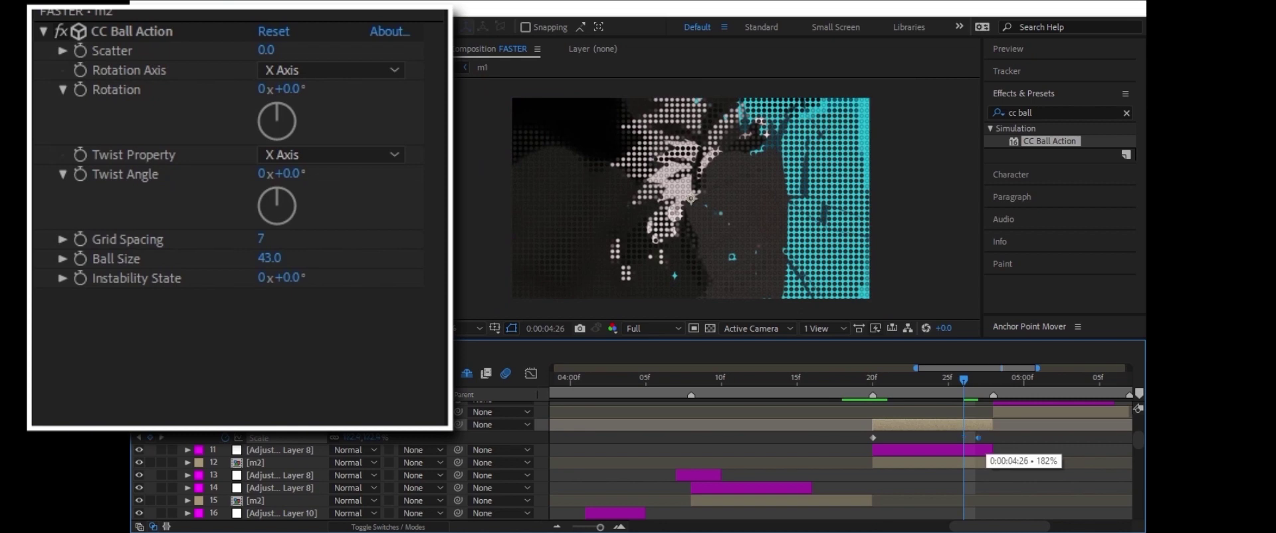
{"action": "left_click", "coordinate": [873, 397]}
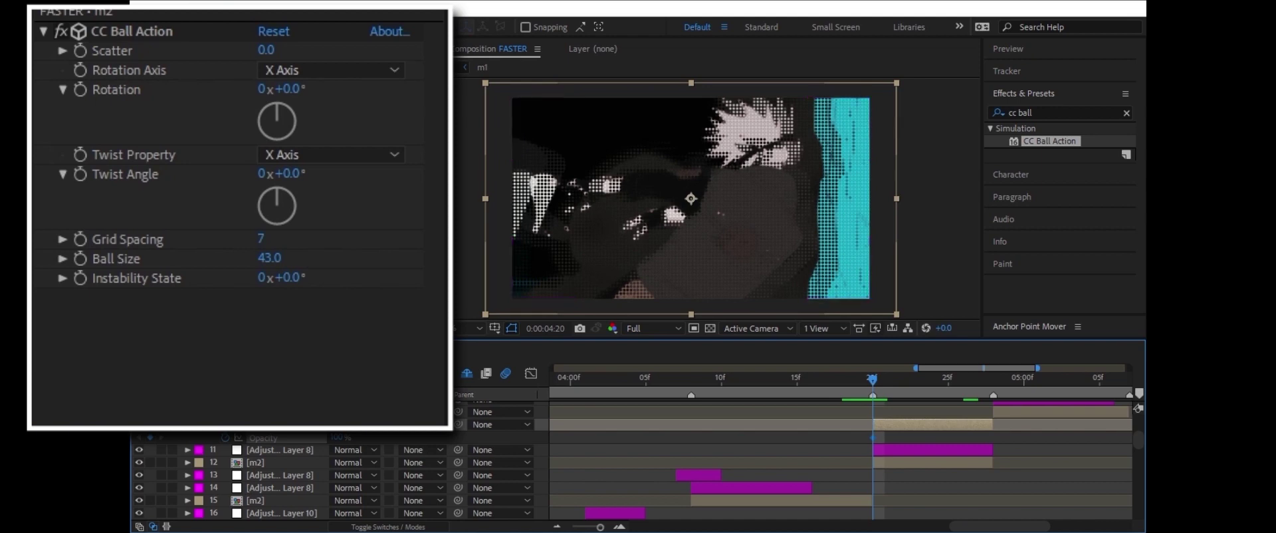
Step: Preview the scaling transition between 0:00:04:18 and 0:00:04:25
{"action": "scroll", "coordinate": [873, 438], "scroll_direction": "up", "scroll_amount": 1}
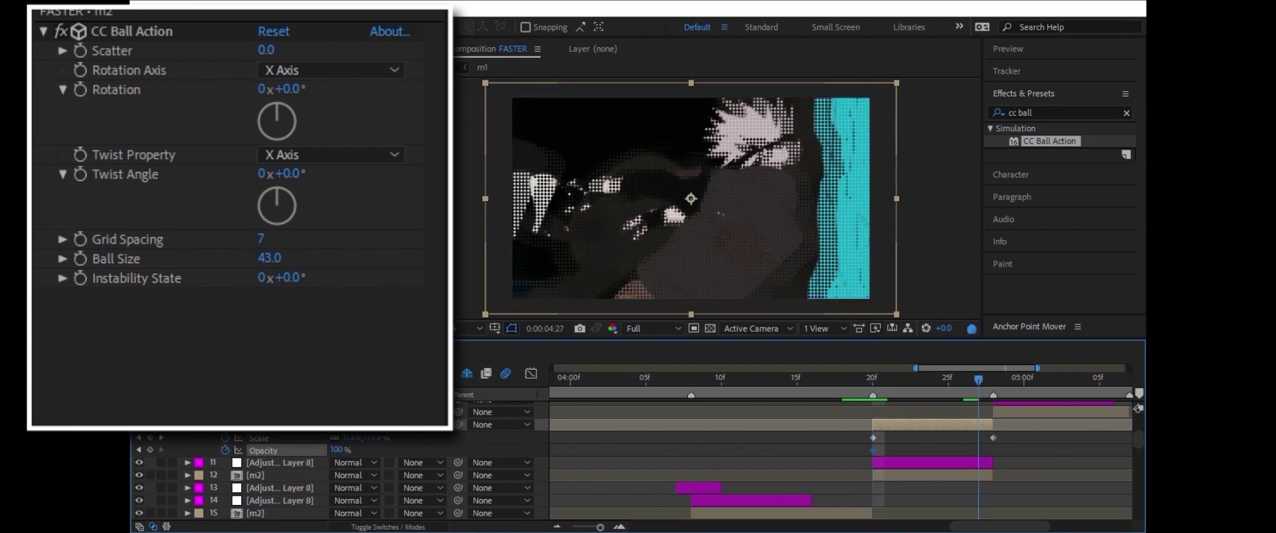
{"action": "key", "text": "space"}
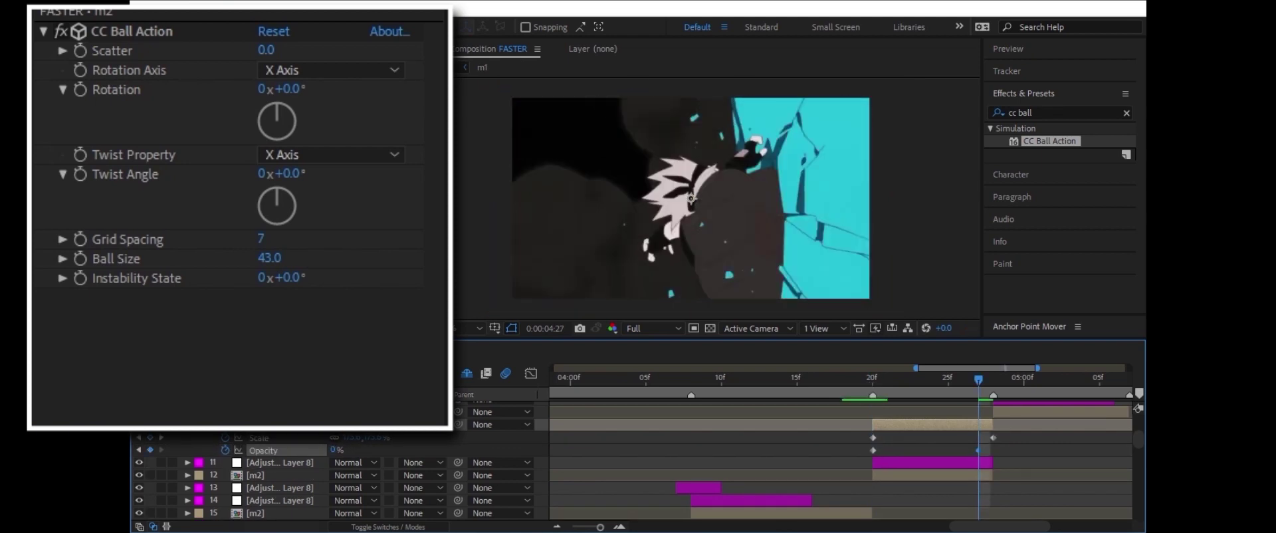
{"action": "key", "text": "space"}
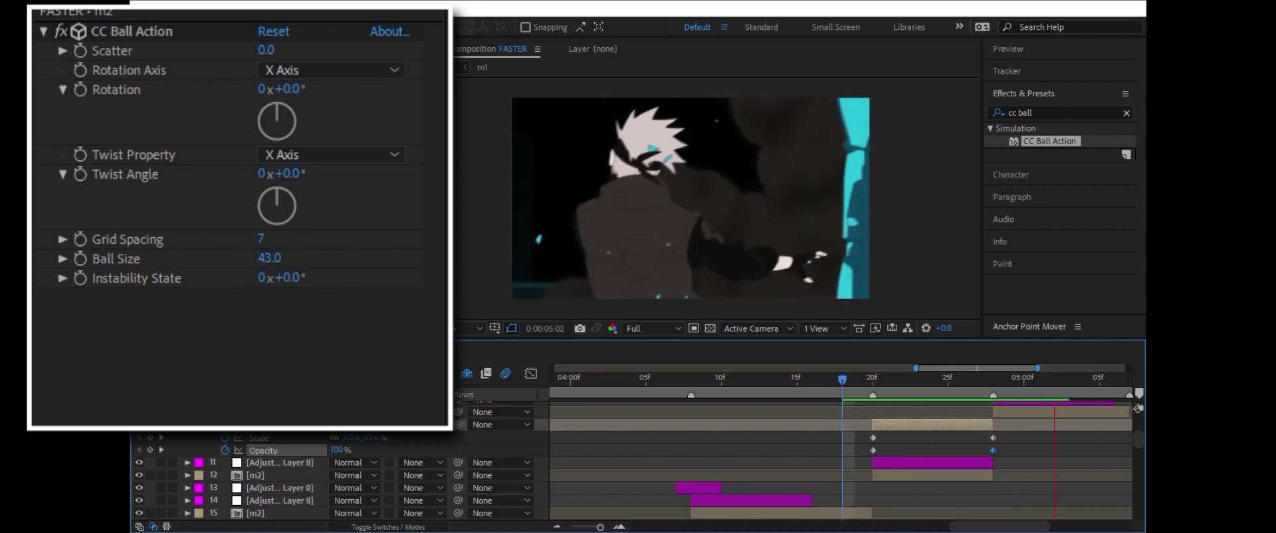
{"action": "key", "text": "space"}
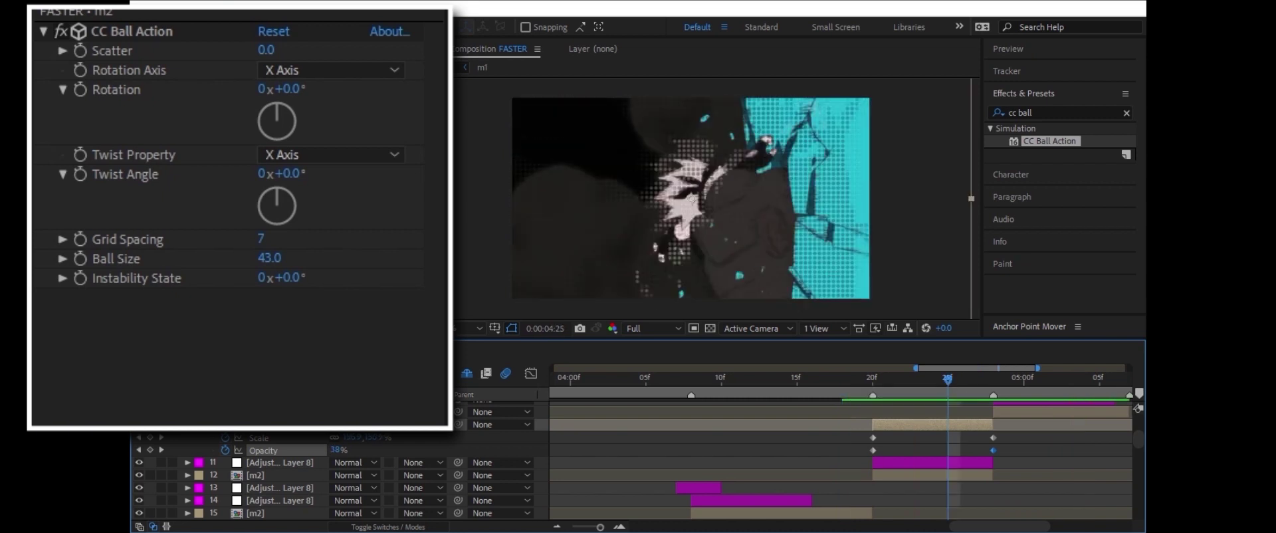
{"action": "key", "text": "minus"}
Step: Move the first Opacity keyframe later so the fade starts later, then replay the transition
{"action": "left_click_drag", "start_coordinate": [765, 449], "coordinate": [797, 449]}
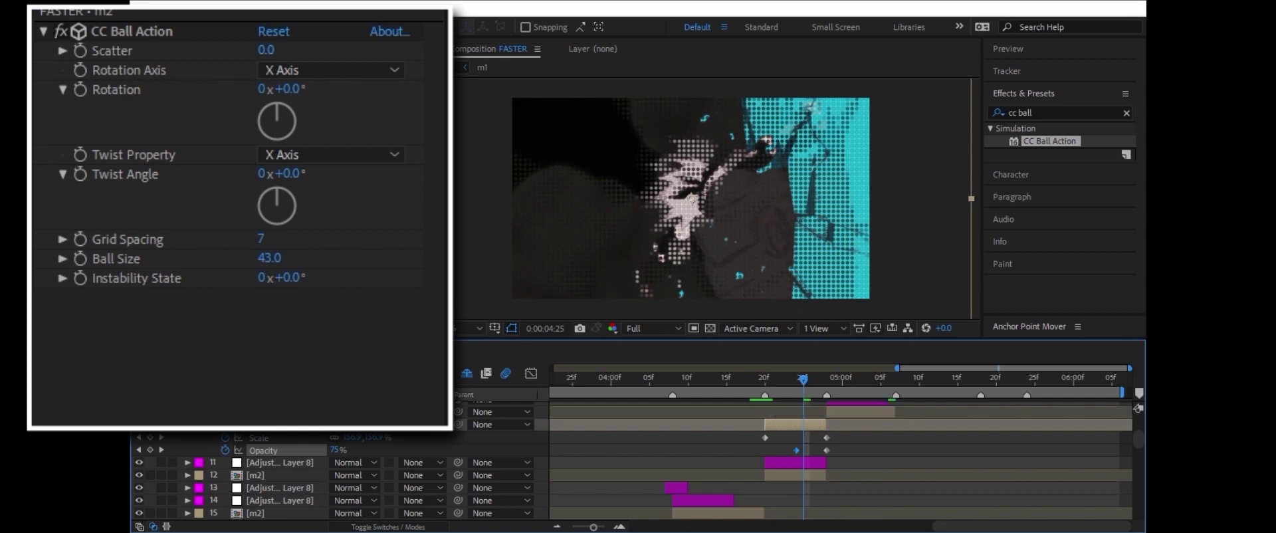
{"action": "left_click", "coordinate": [749, 392]}
{"action": "key", "text": "space"}
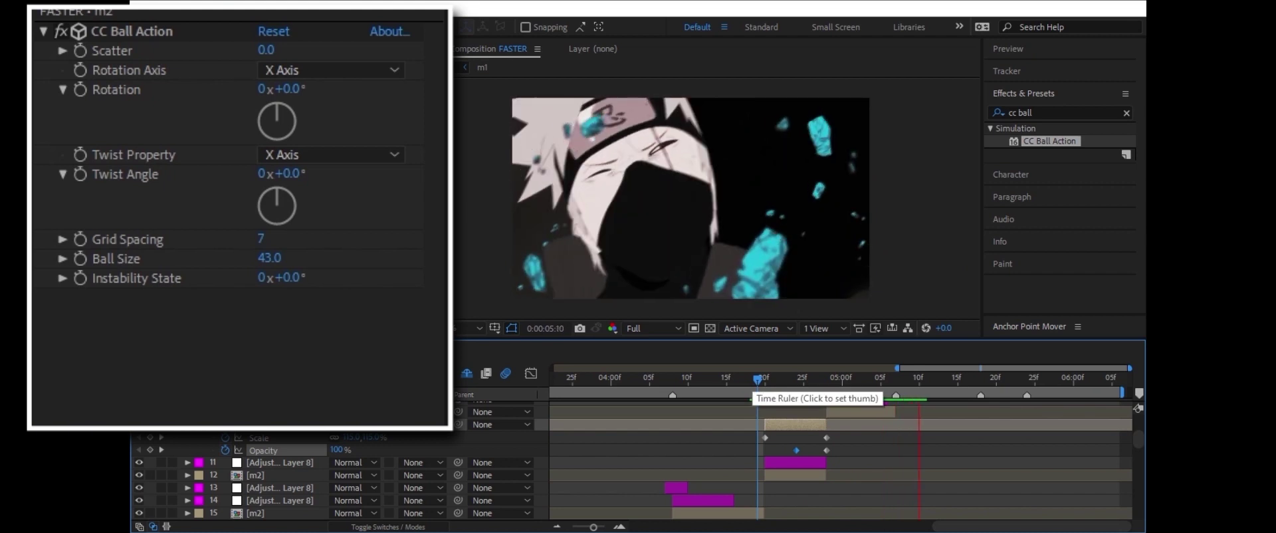
{"action": "left_click", "coordinate": [688, 392]}
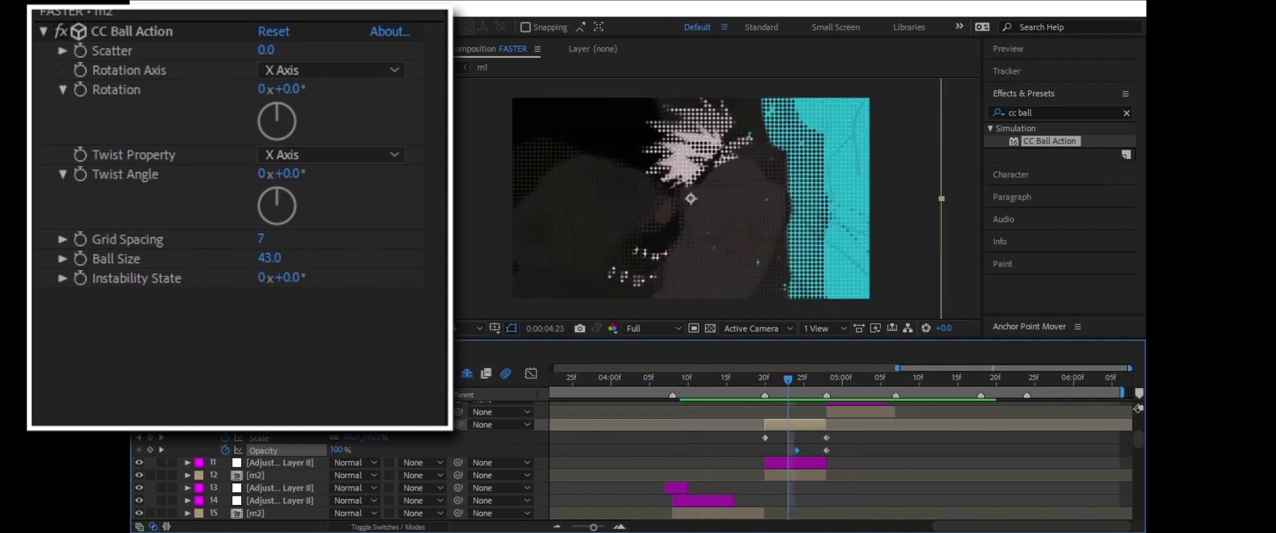
{"action": "key", "text": "ctrl+shift+a"}
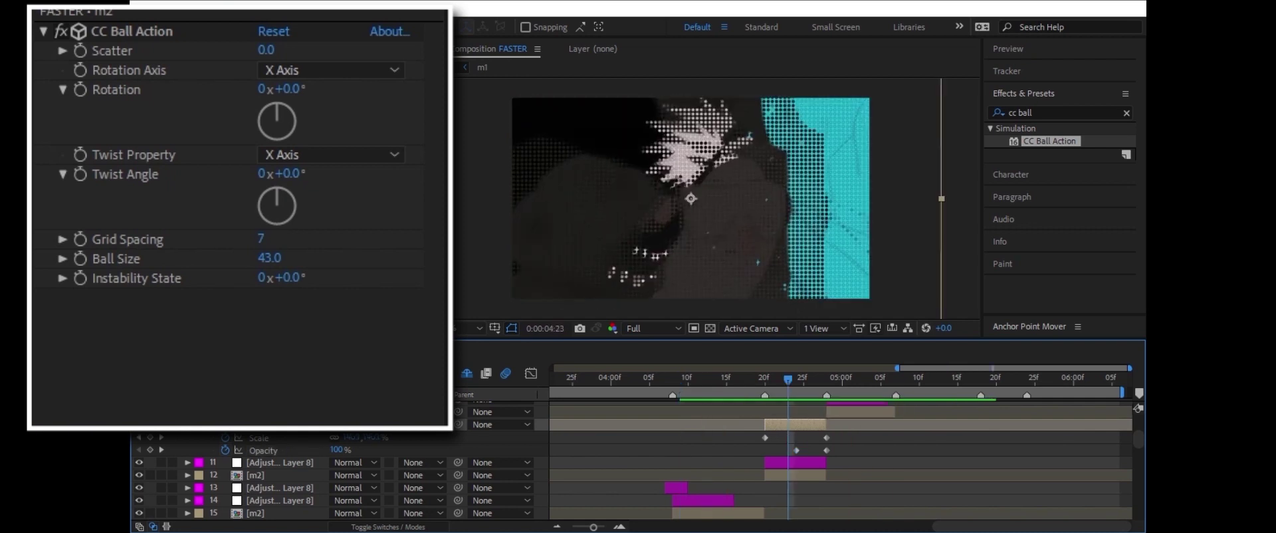
{"action": "key", "text": "F4"}
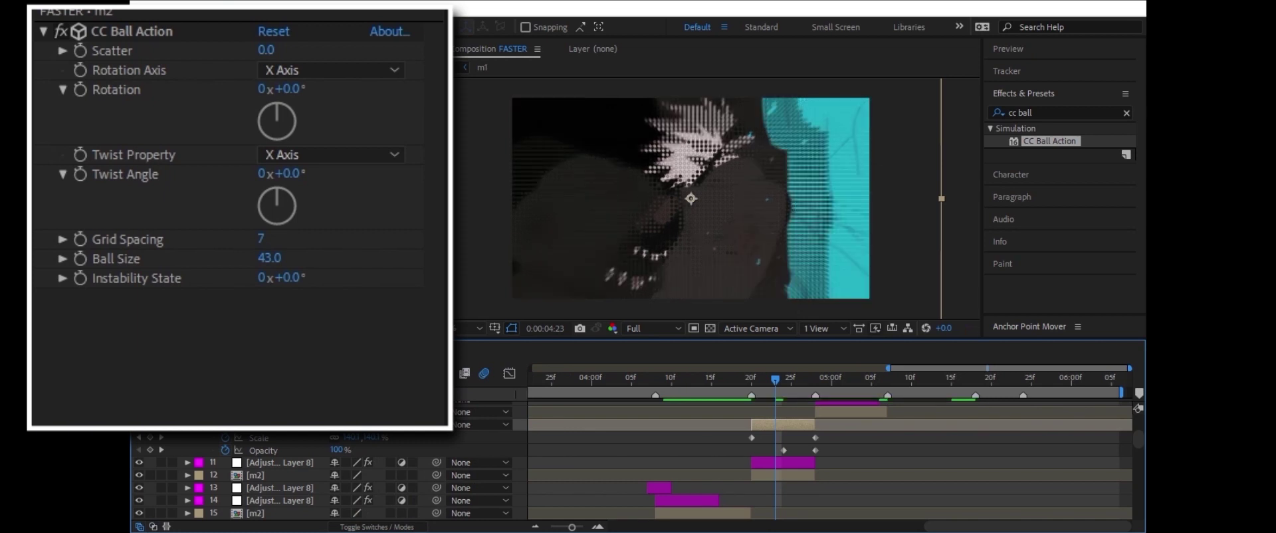
Step: Compare Adjustment Layer 8's Exposure with m2's CC Ball Action, then preview the transition from 0:00:04:18
{"action": "key", "text": "ctrl+Up"}
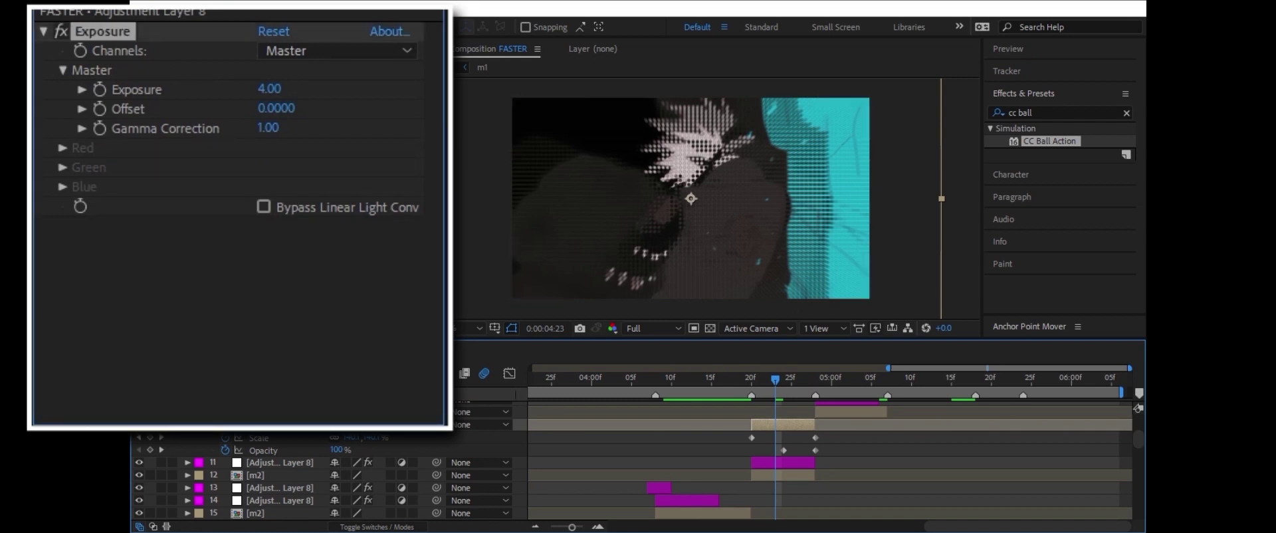
{"action": "key", "text": "ctrl+Down"}
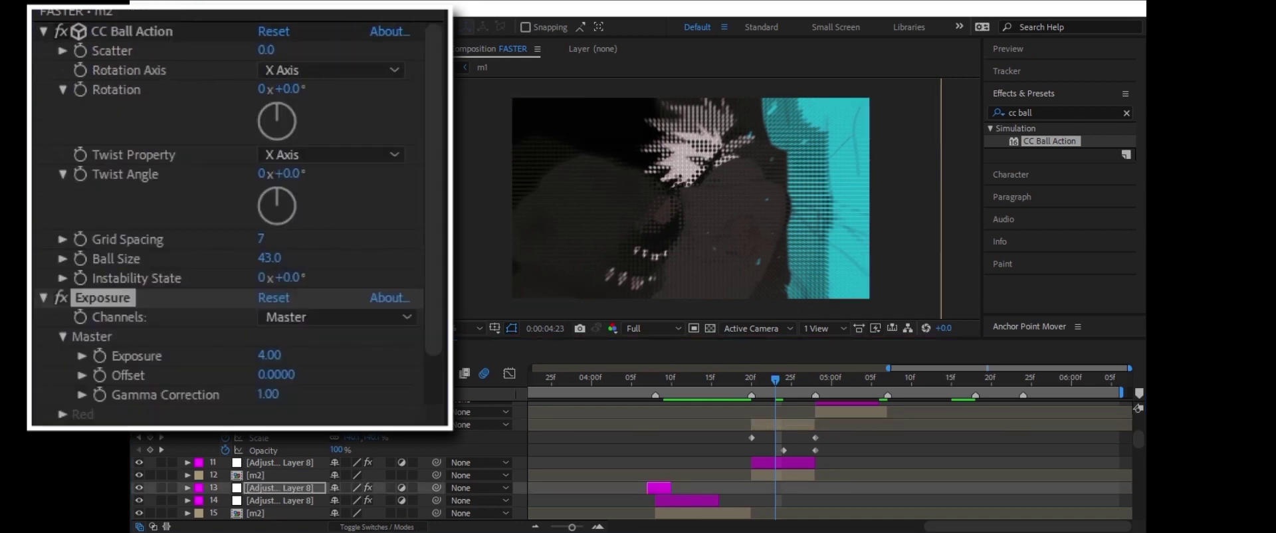
{"action": "left_click", "coordinate": [782, 424]}
{"action": "scroll", "coordinate": [775, 438], "scroll_direction": "up", "scroll_amount": 1}
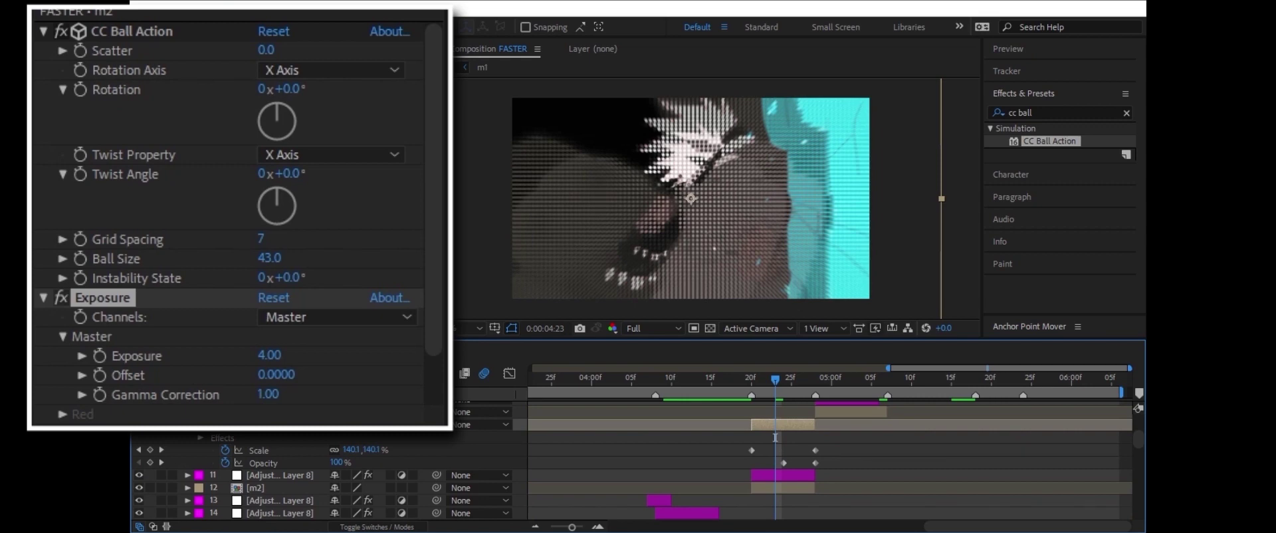
{"action": "left_click_drag", "start_coordinate": [775, 437], "coordinate": [735, 437]}
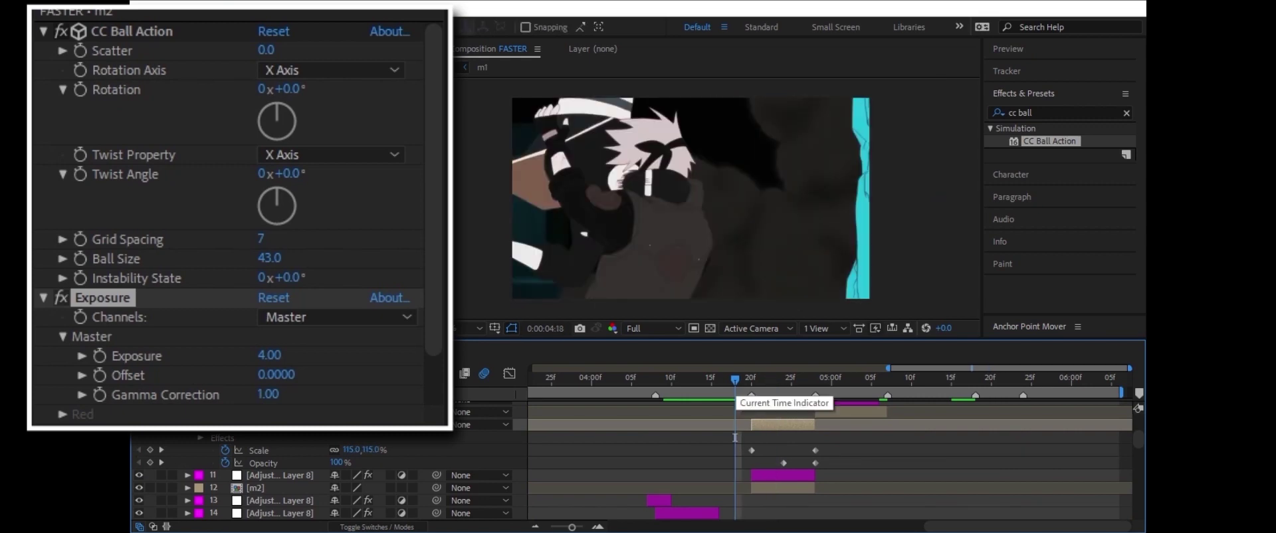
{"action": "key", "text": "space"}
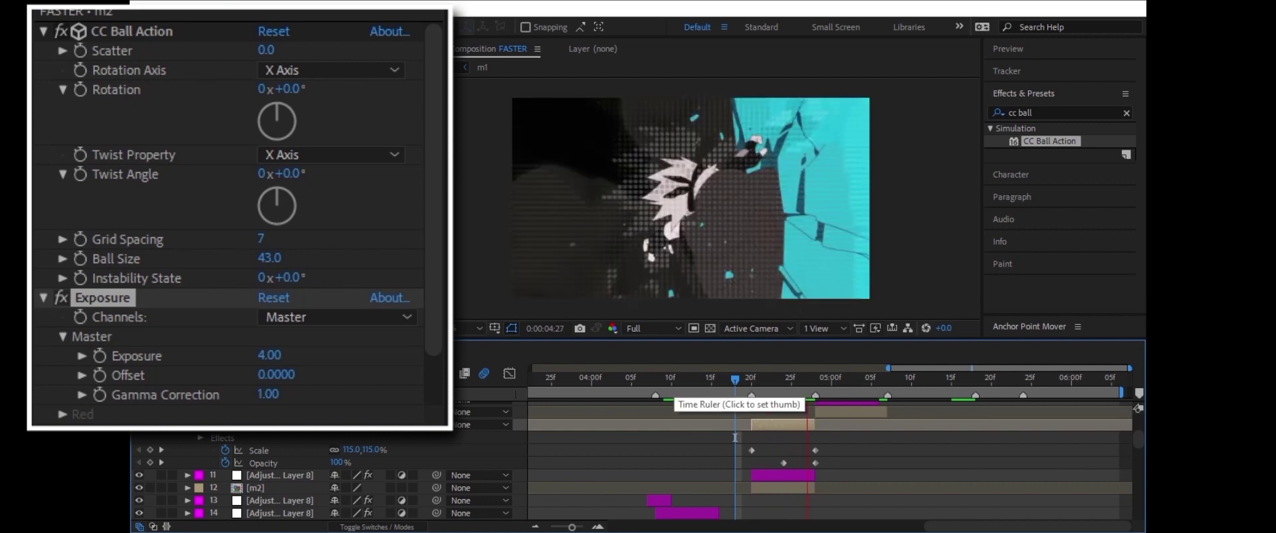
{"action": "left_click_drag", "start_coordinate": [735, 437], "coordinate": [815, 476]}
Step: Display Adjustment Layer 8's Twitch effect, zoom the timeline out, and collapse m2's properties
{"action": "key", "text": "ctrl+Up"}
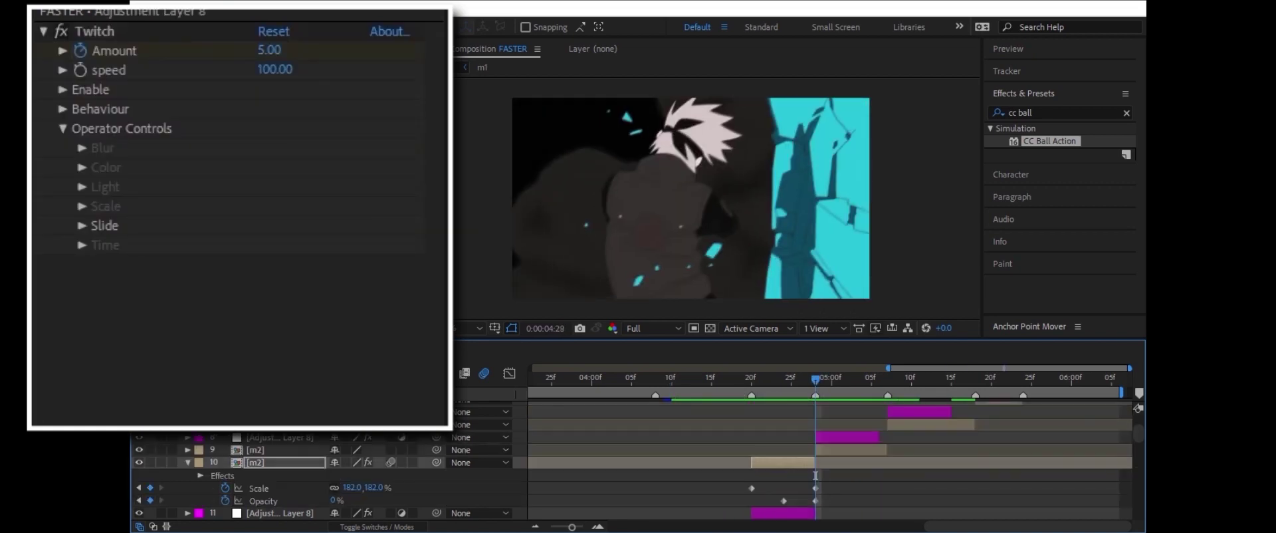
{"action": "key", "text": "minus"}
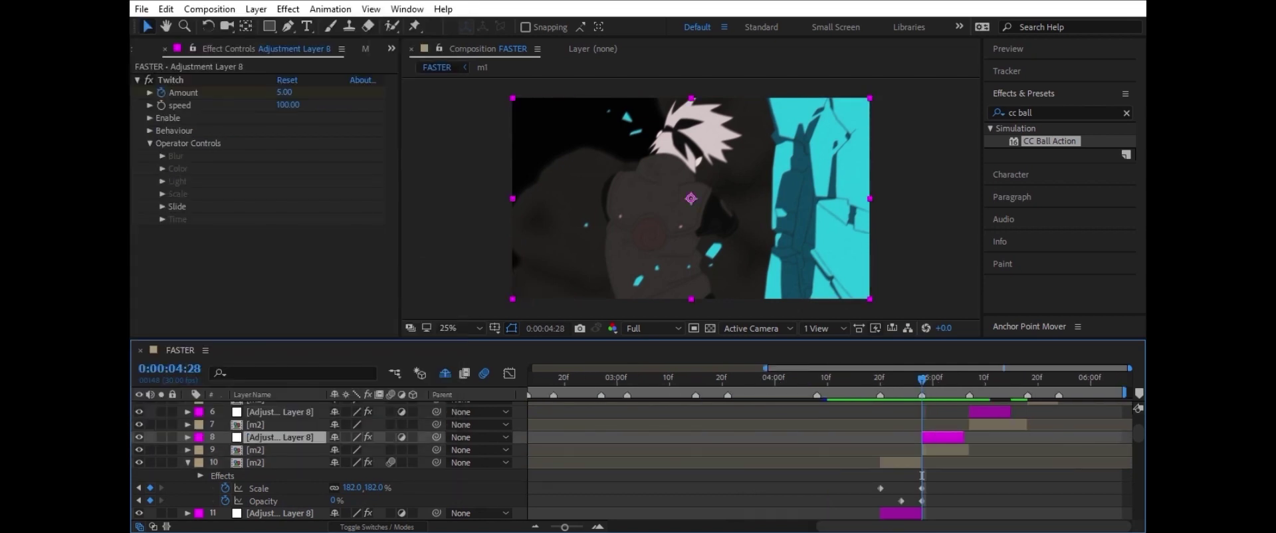
{"action": "key", "text": "u"}
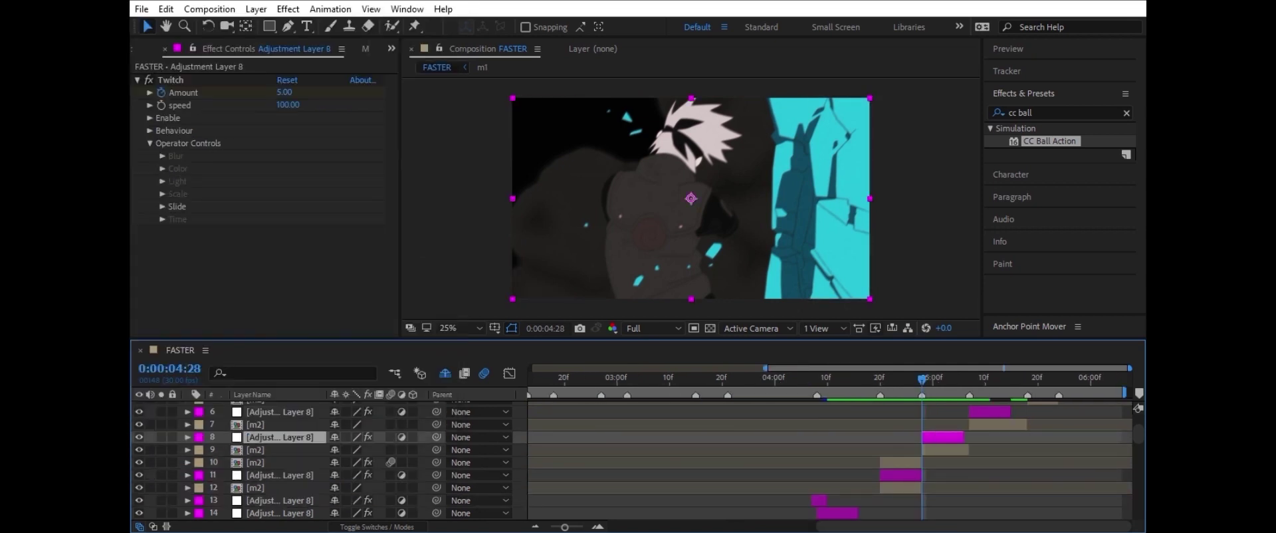